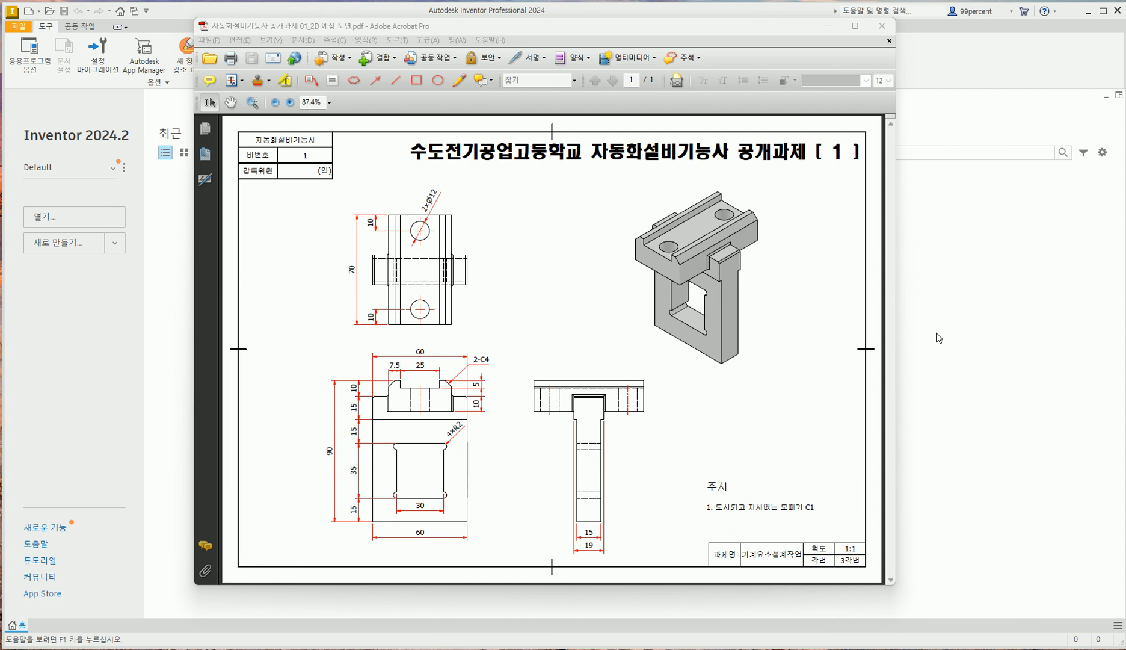
Step: Leave the PDF drawing and create a new part in Inventor from the Metric template Standard (mm).ipt
key("alt+F4")
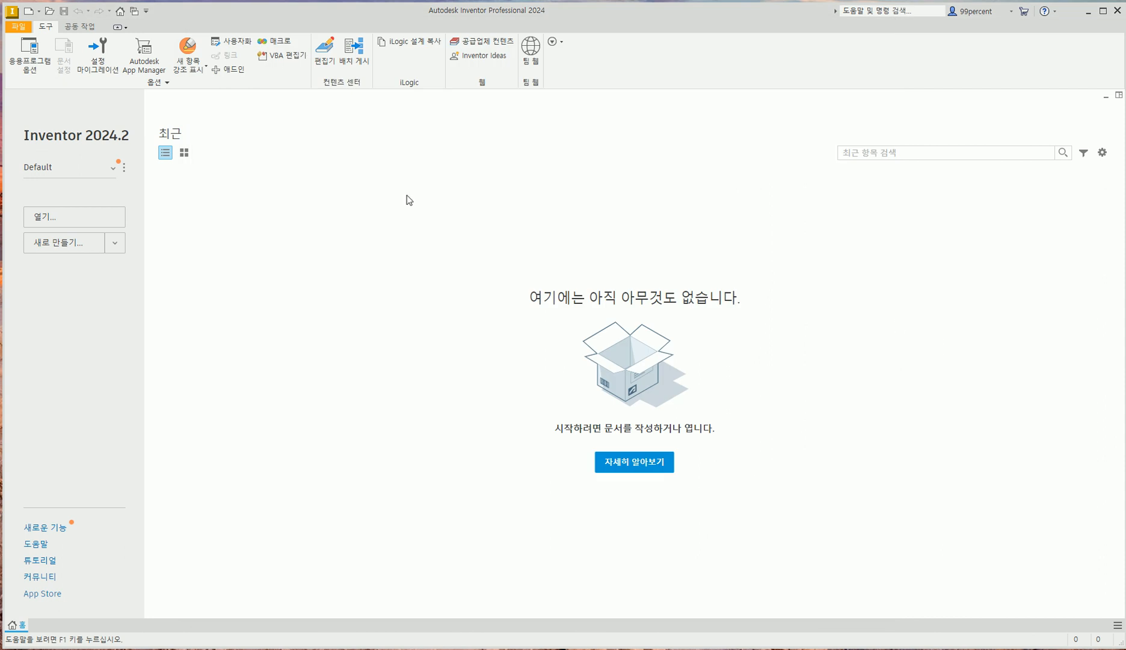
left_click(20, 27)
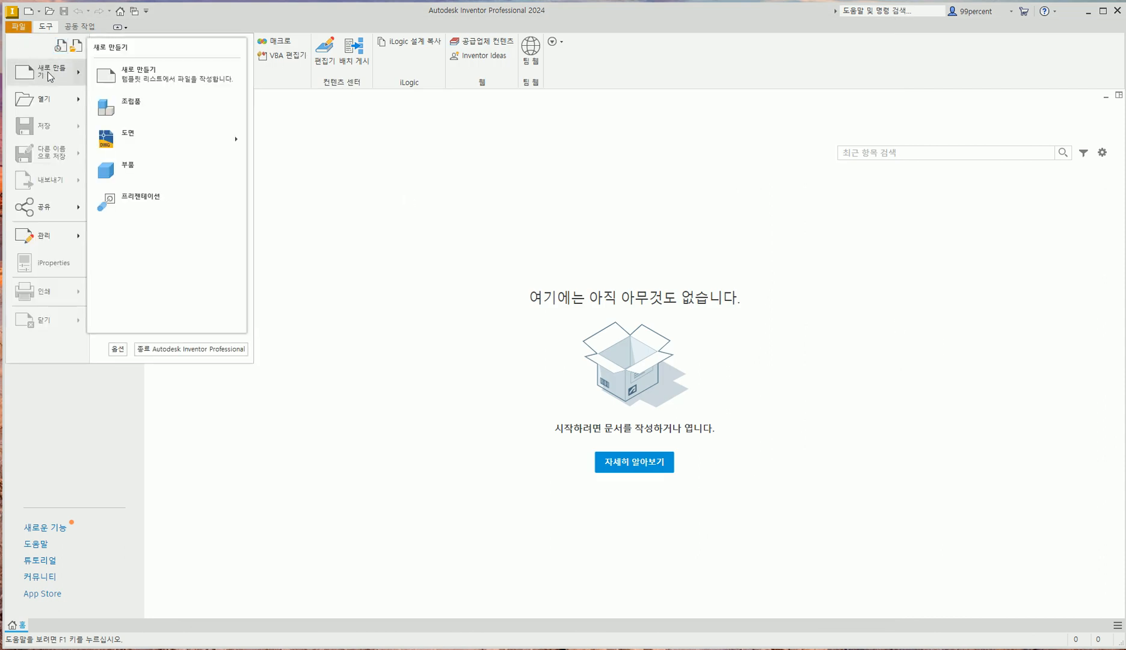
key("Escape")
key("ctrl+n")
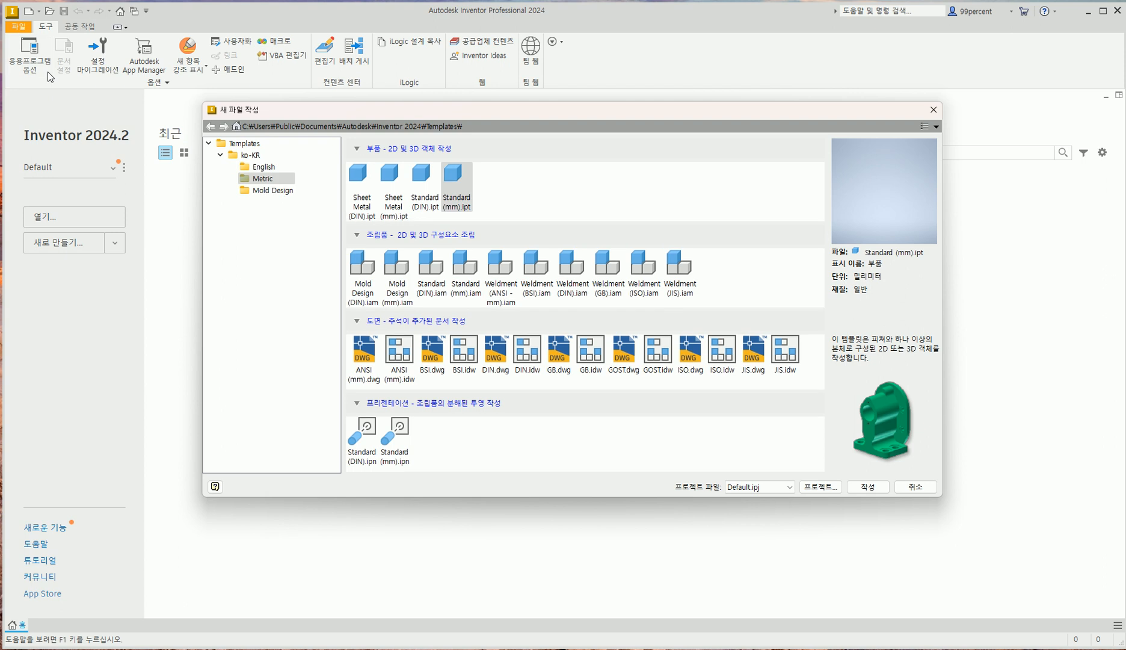
left_click(220, 155)
left_click(209, 143)
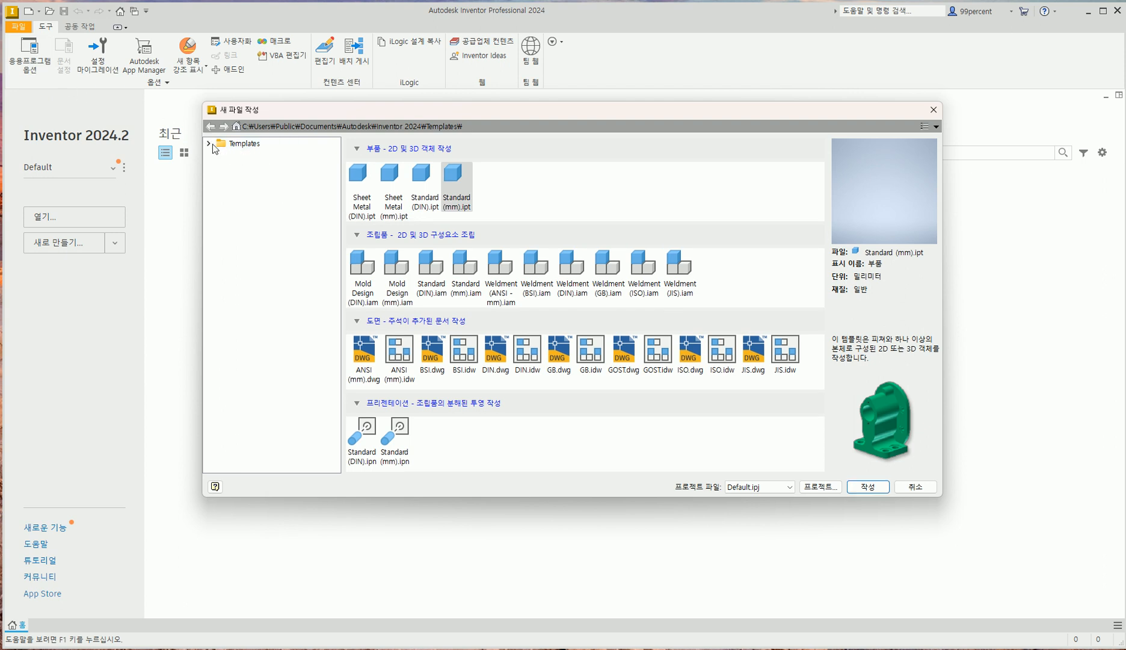
left_click(243, 144)
left_click(209, 143)
left_click(221, 155)
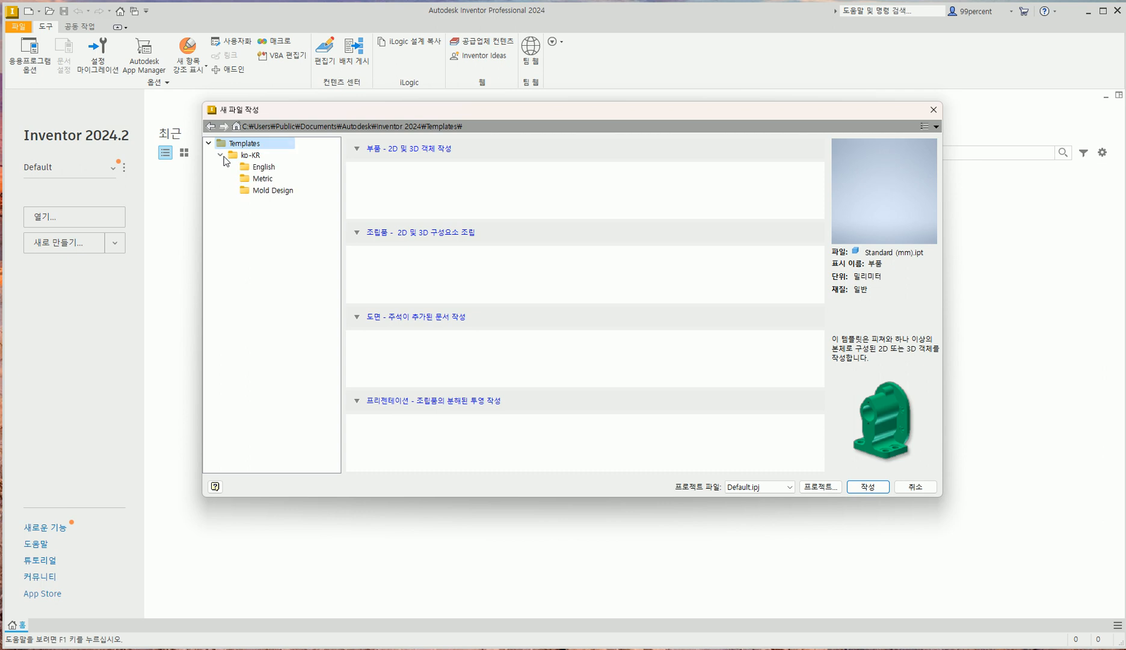
left_click(260, 180)
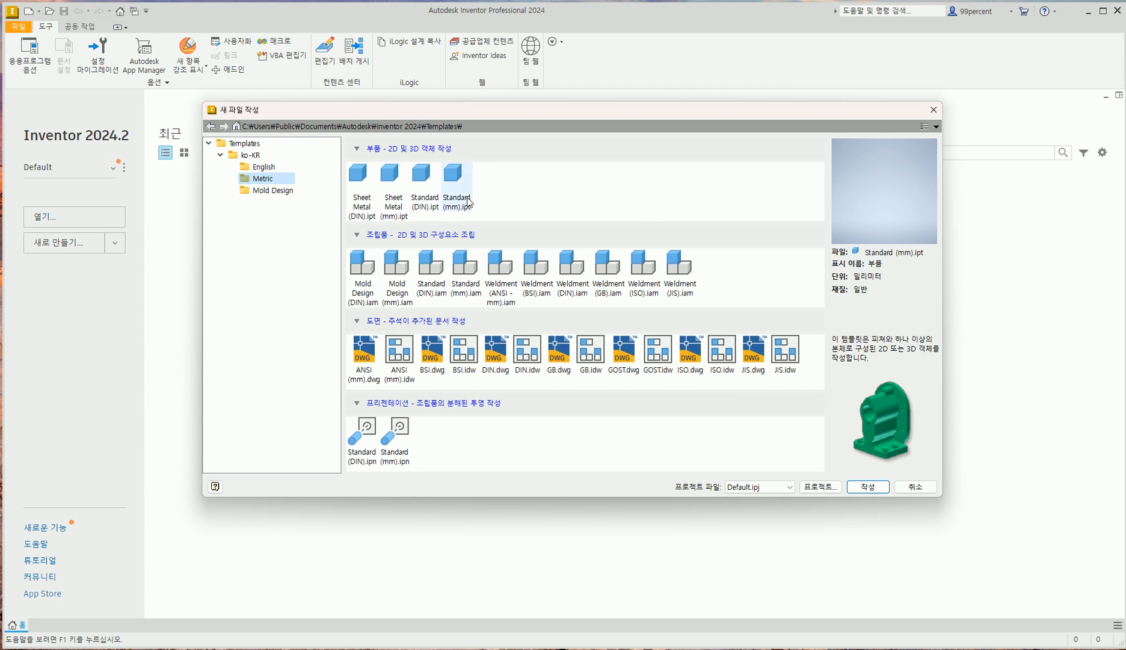
left_click(457, 183)
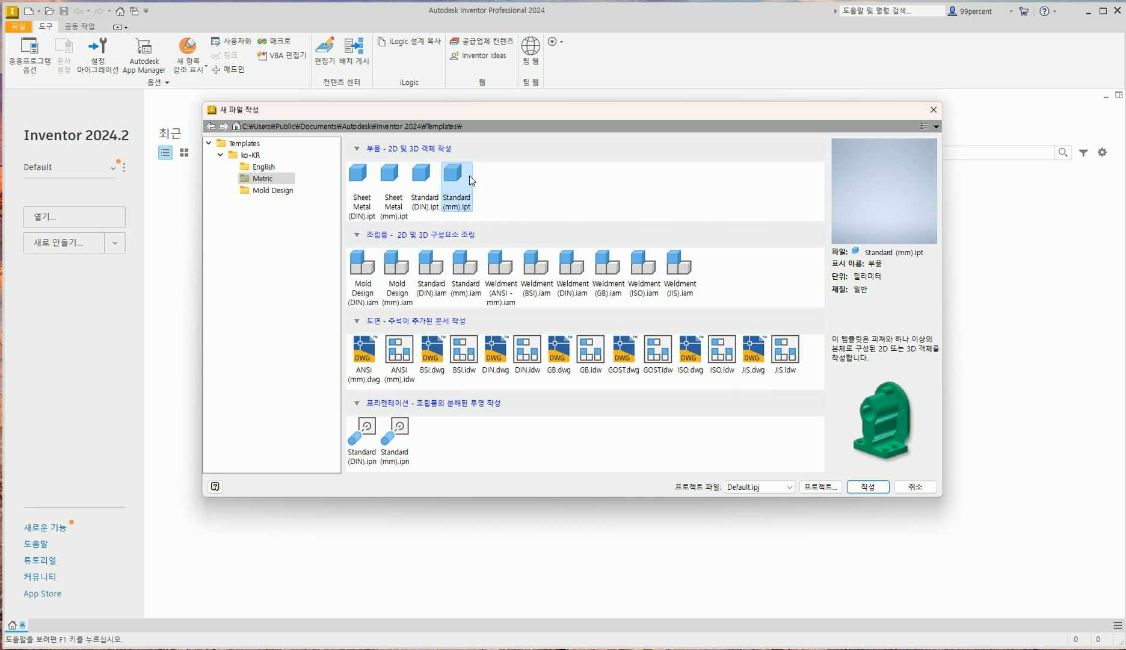
left_click(870, 488)
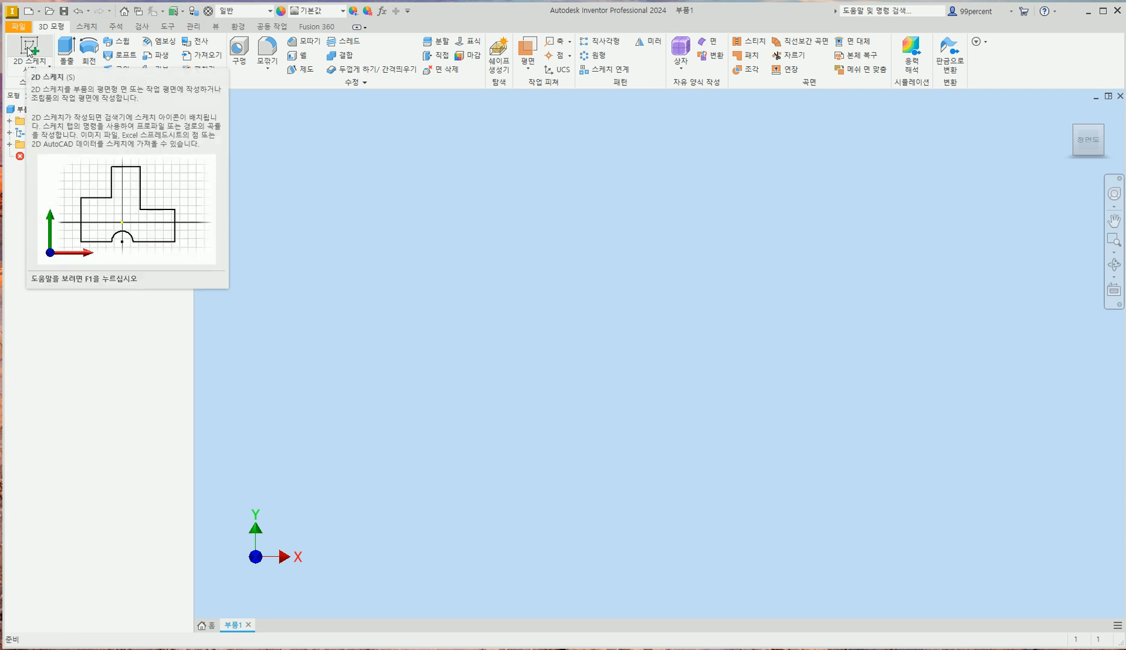
Step: Start a 2D sketch on the XY origin plane
left_click(29, 50)
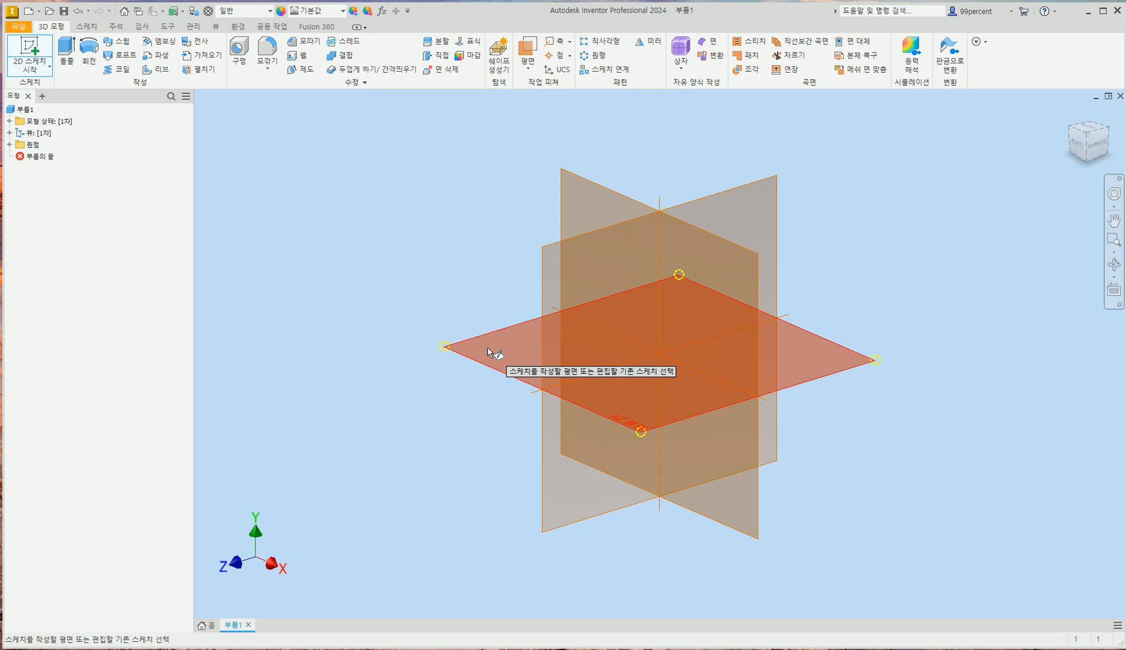
left_click(597, 186)
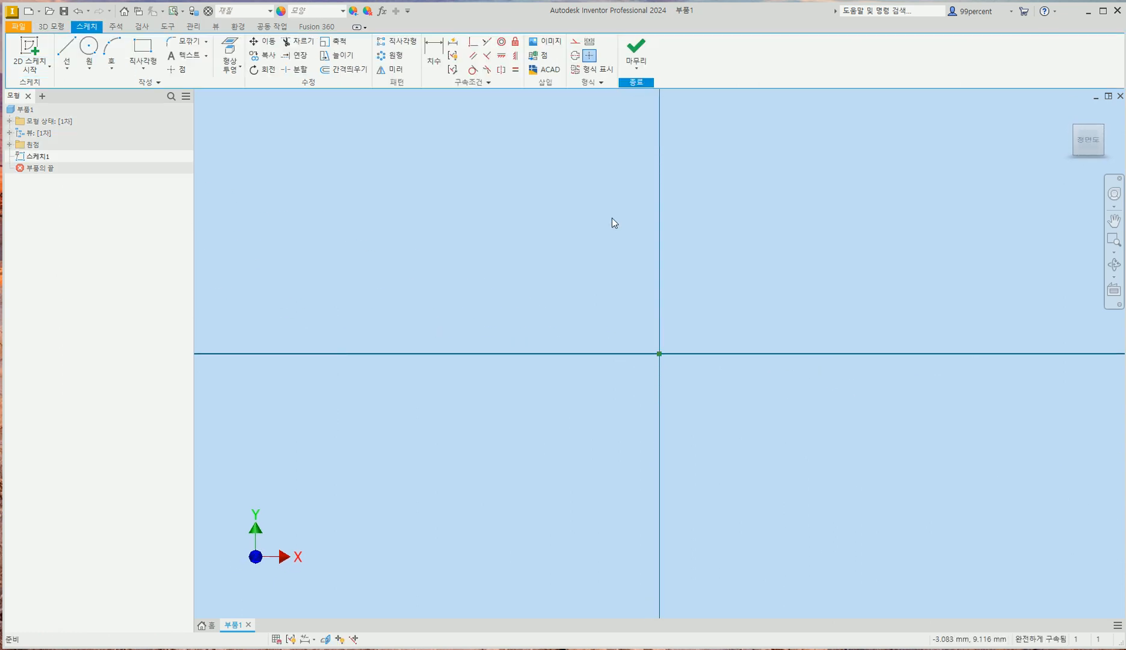
scroll(654, 277, "down", 1)
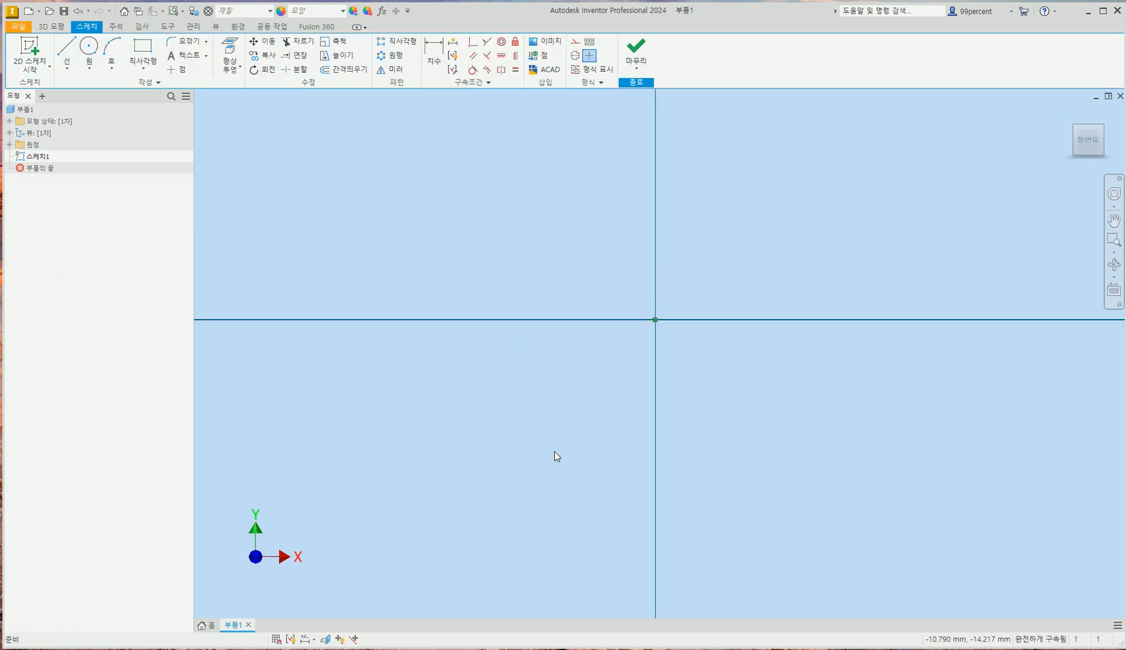
Step: Check the PDF drawing's dimensions, then sketch a rectangle 60 mm wide and 80 mm high with its lower-left corner at the origin
left_click(388, 649)
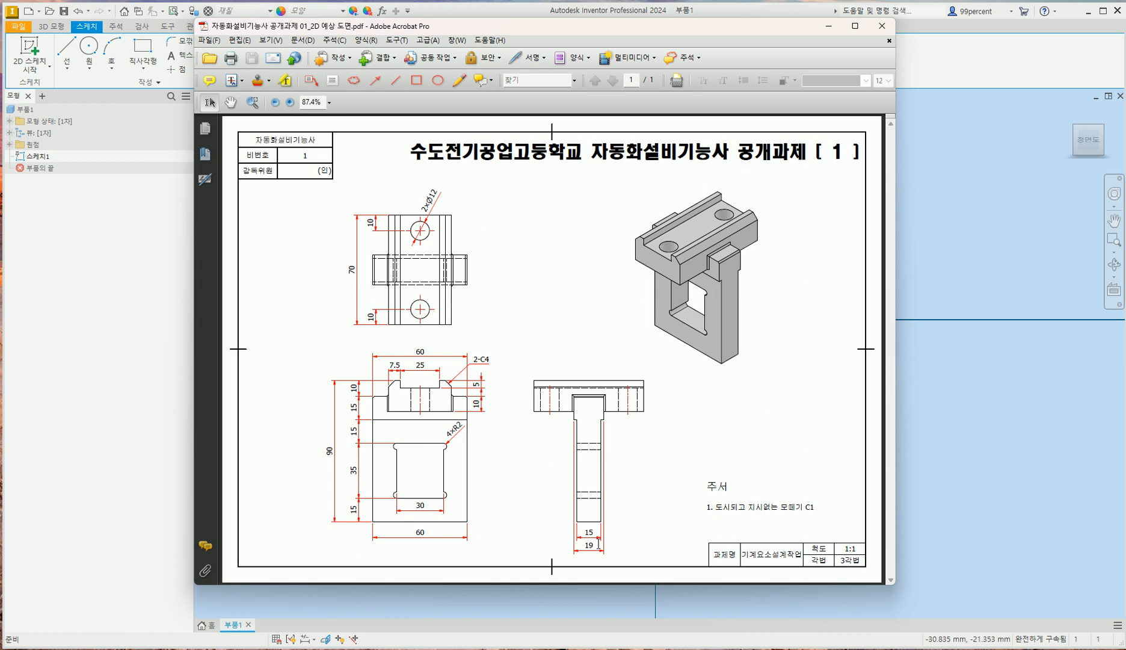
left_click(934, 419)
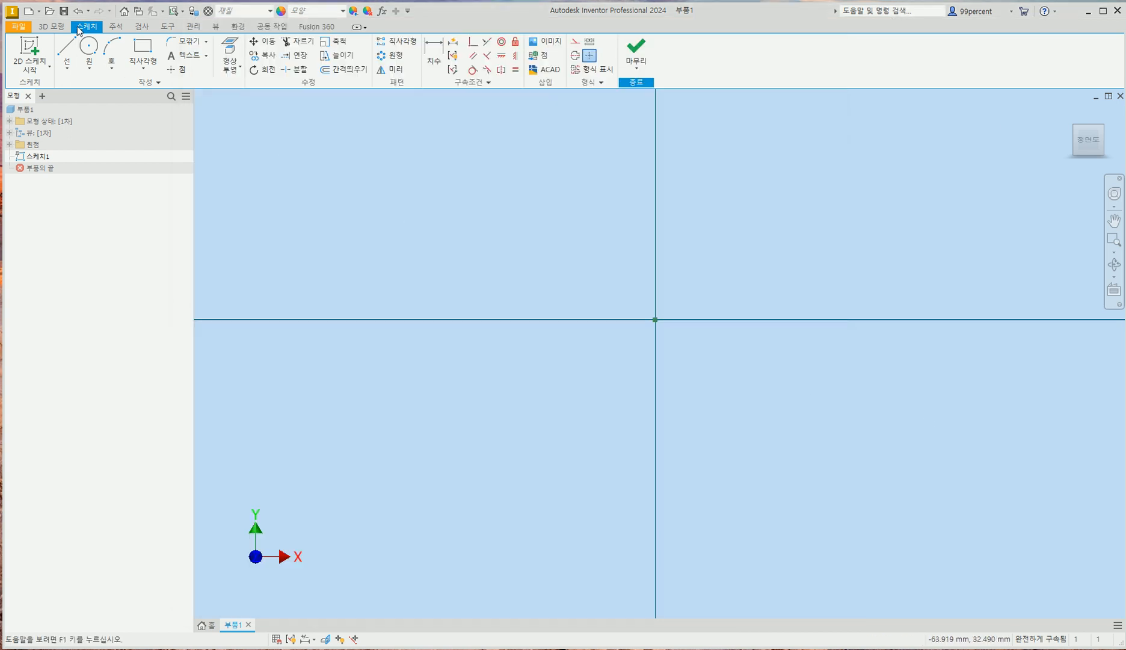
left_click(144, 54)
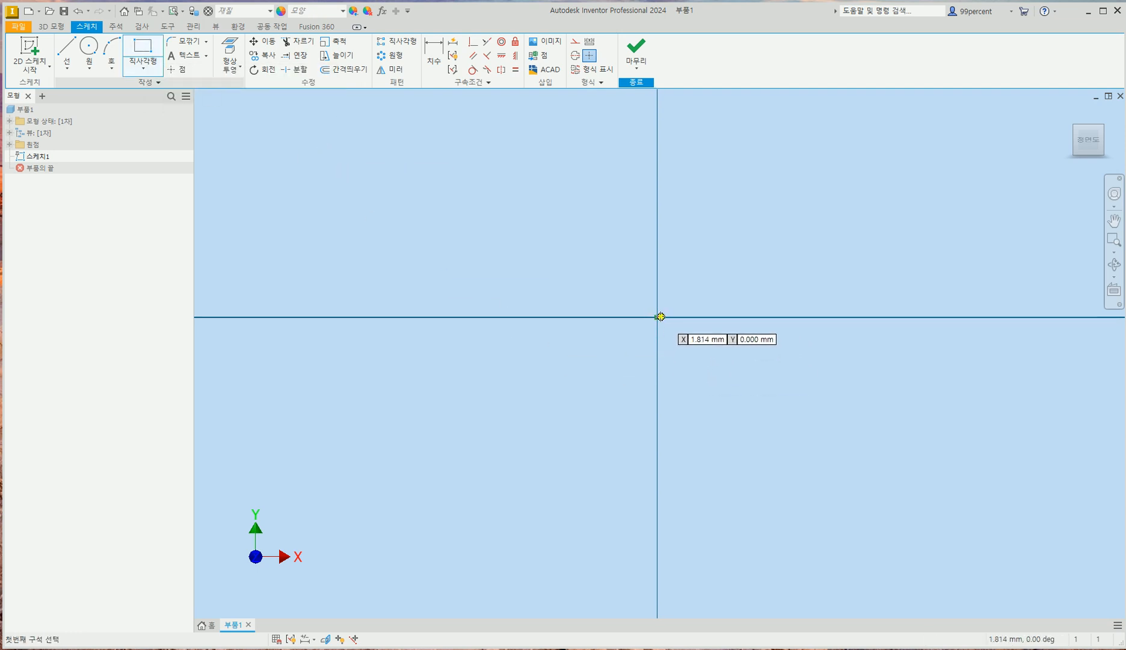
left_click(657, 317)
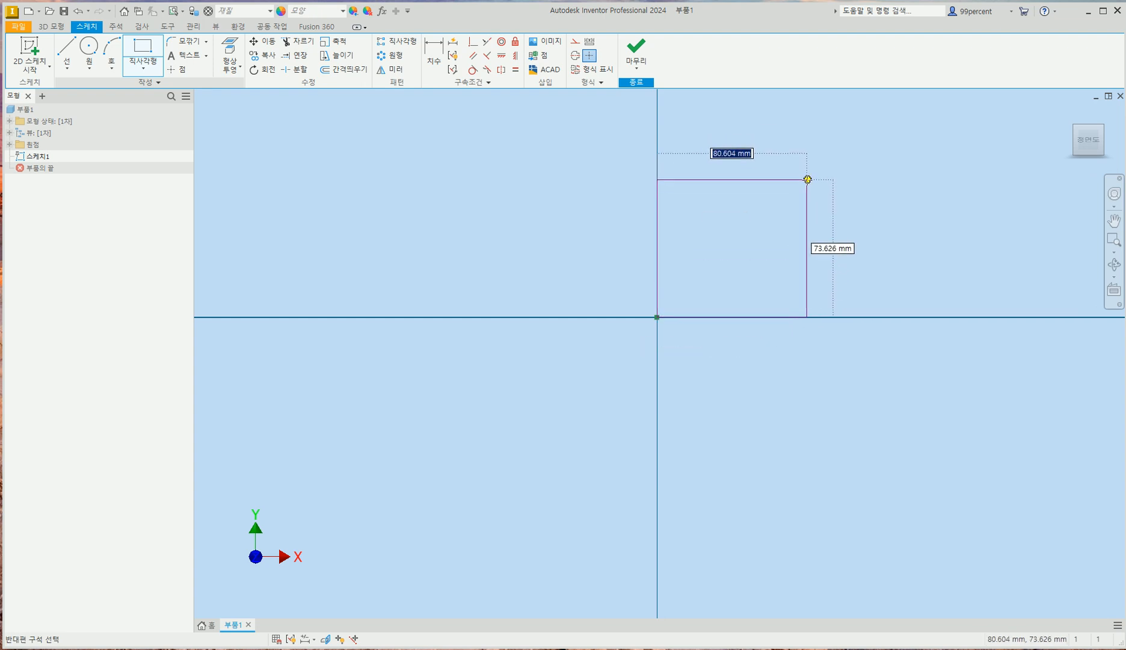
type("60")
key("Tab")
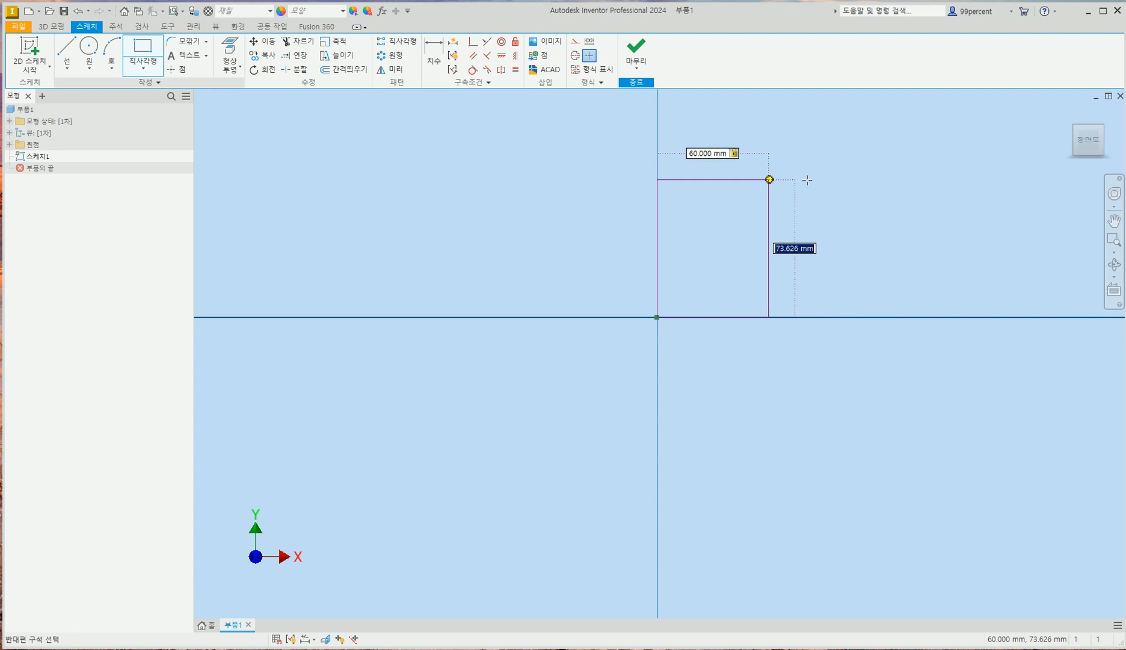
type("80")
key("Return")
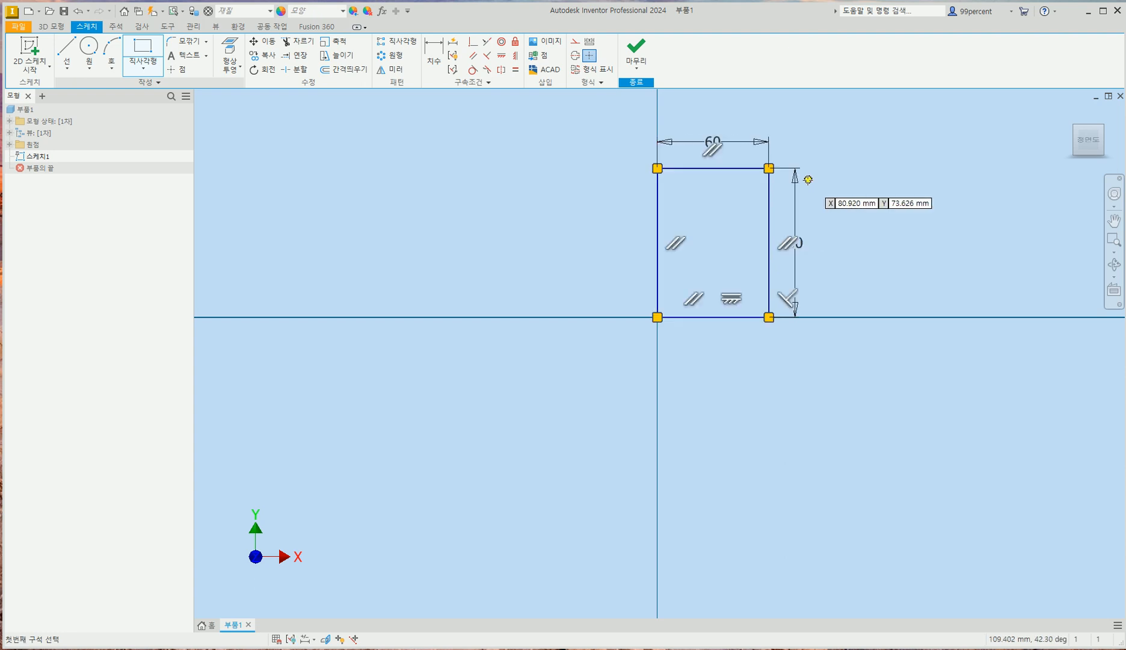
mouse_move(717, 224)
middle_mouse_down()
mouse_move(618, 332)
mouse_move(576, 312)
middle_mouse_up()
scroll(616, 334, "up", 3)
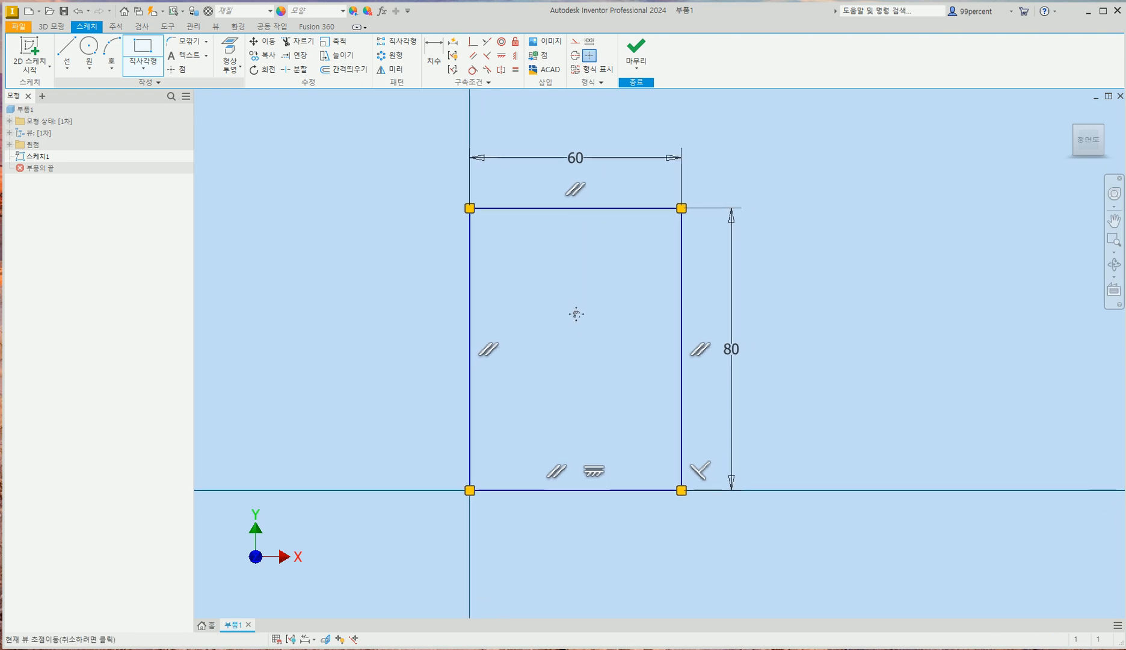
key("Escape")
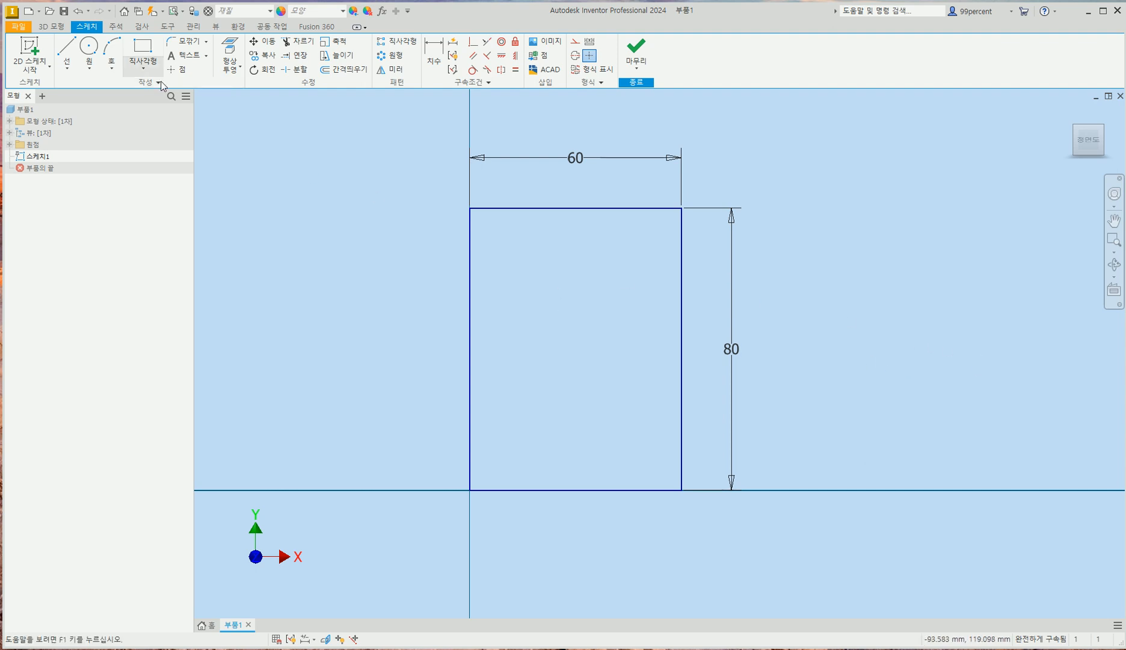
Step: Extrude the rectangular profile 15 mm symmetrically about the sketch plane
left_click(54, 28)
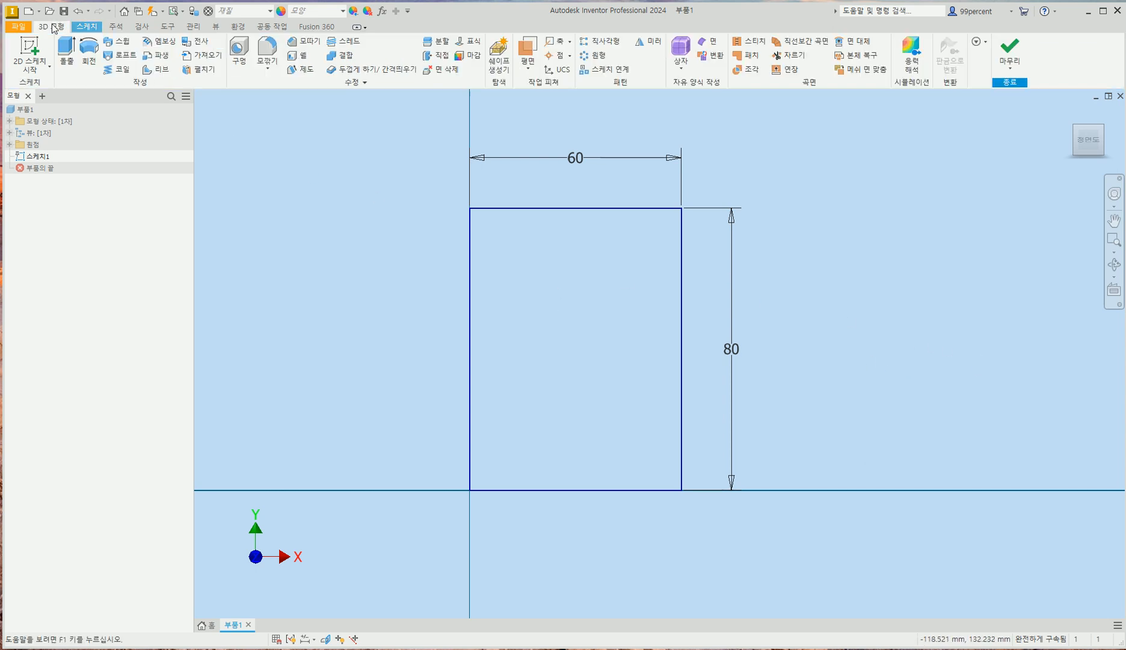
left_click(65, 52)
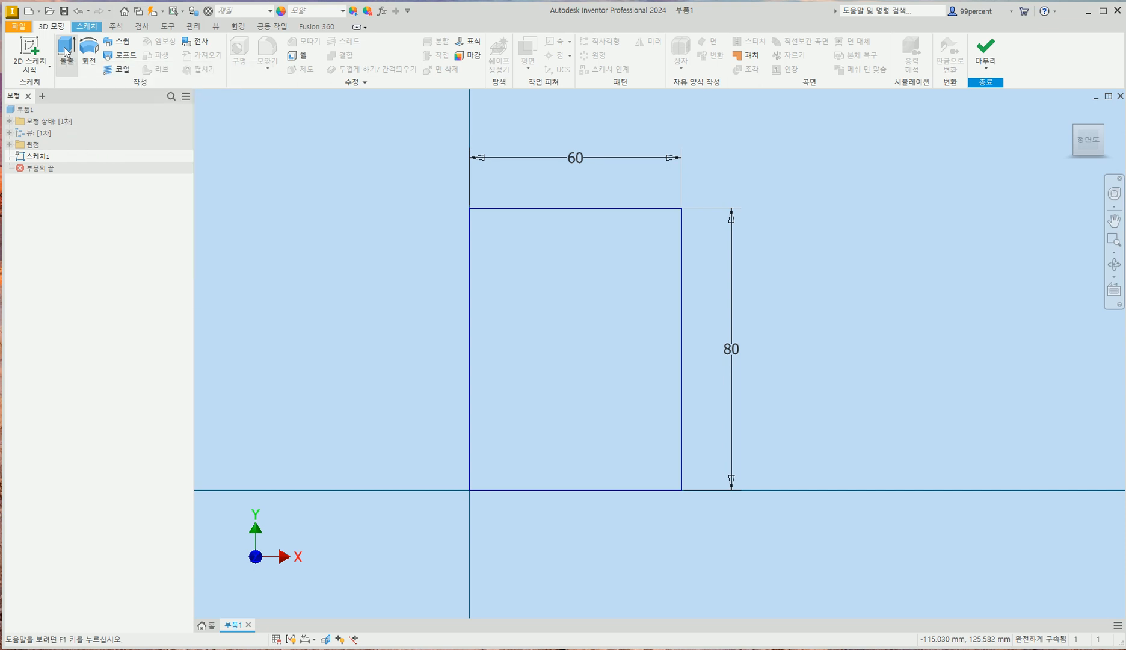
scroll(638, 204, "down", 6)
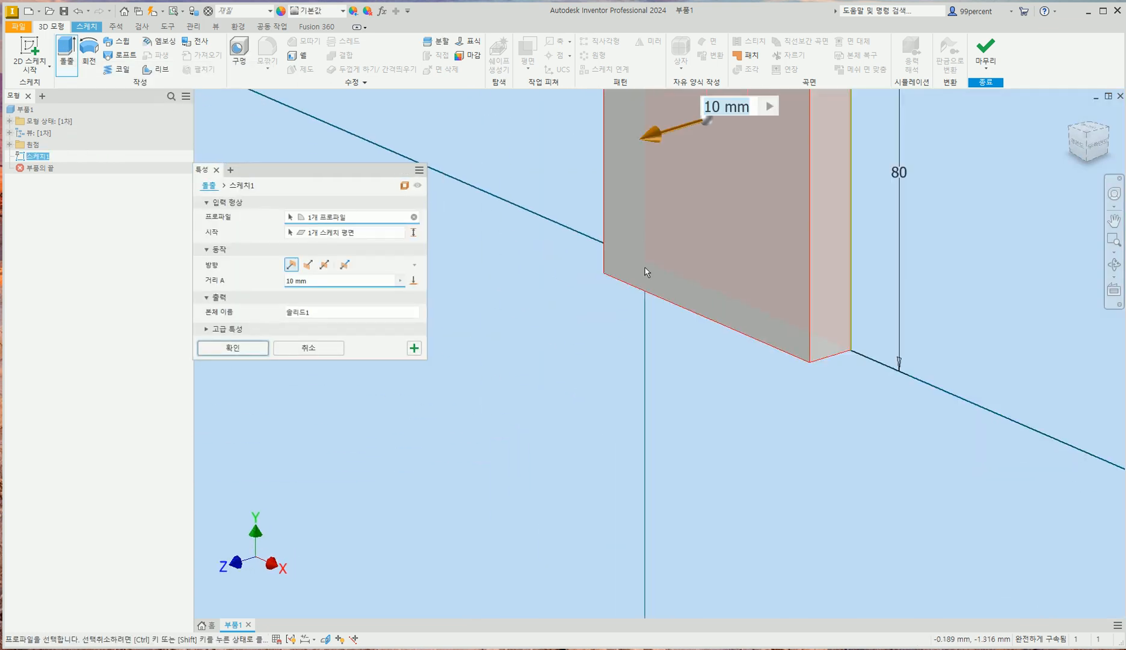
middle_click_drag(646, 253, 606, 343)
double_click(322, 282)
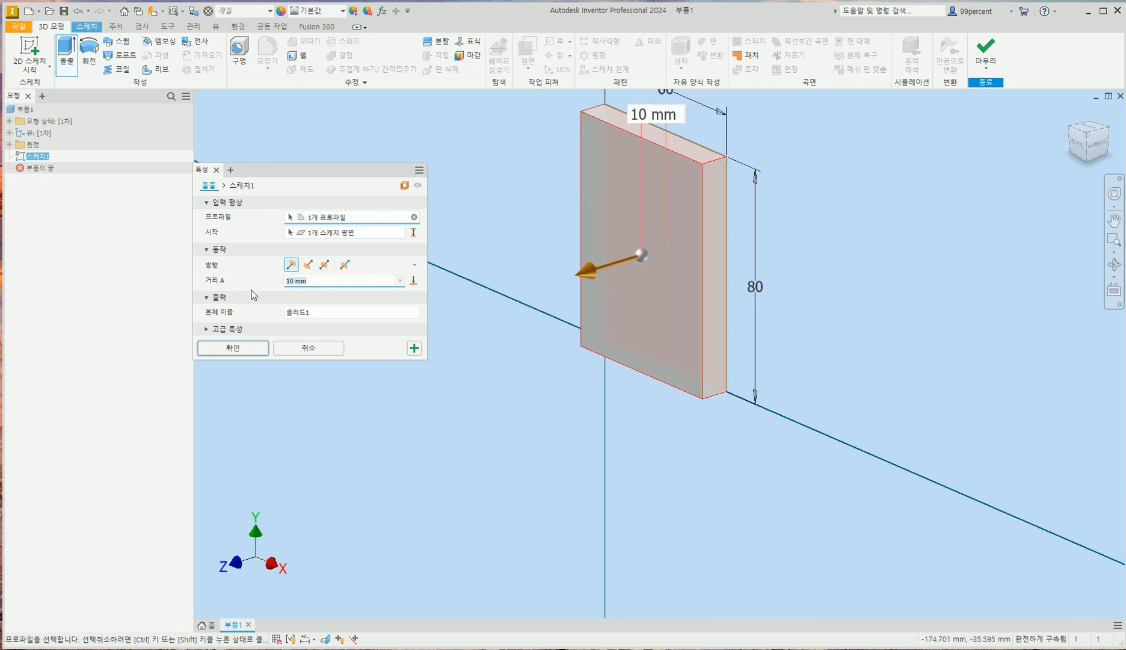
type("15")
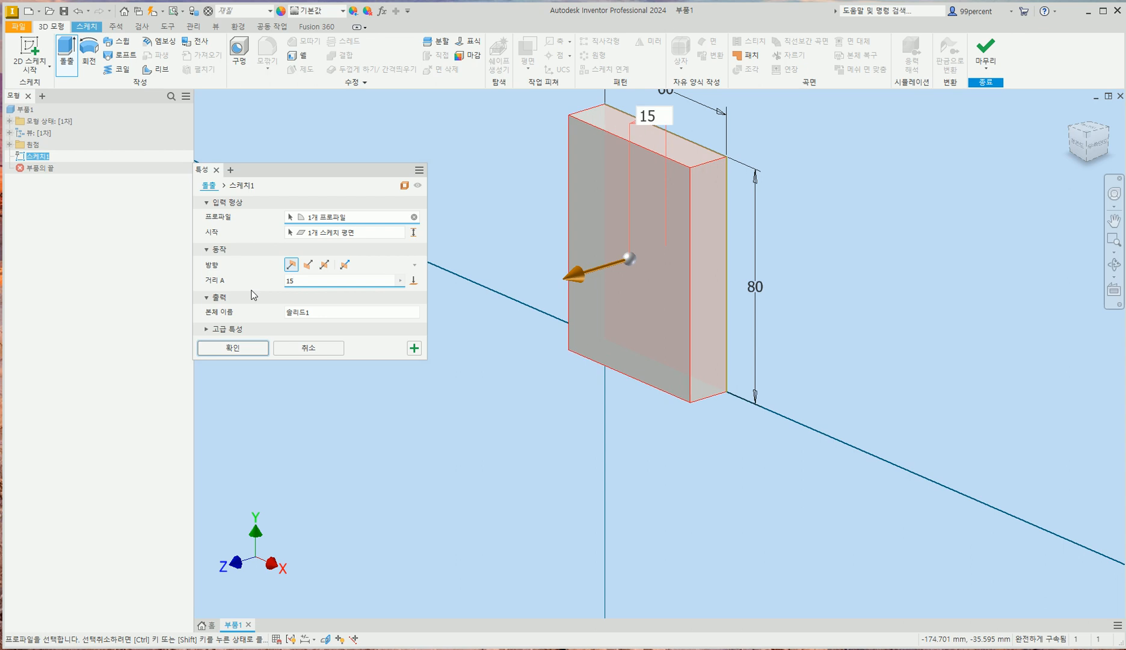
left_click(325, 266)
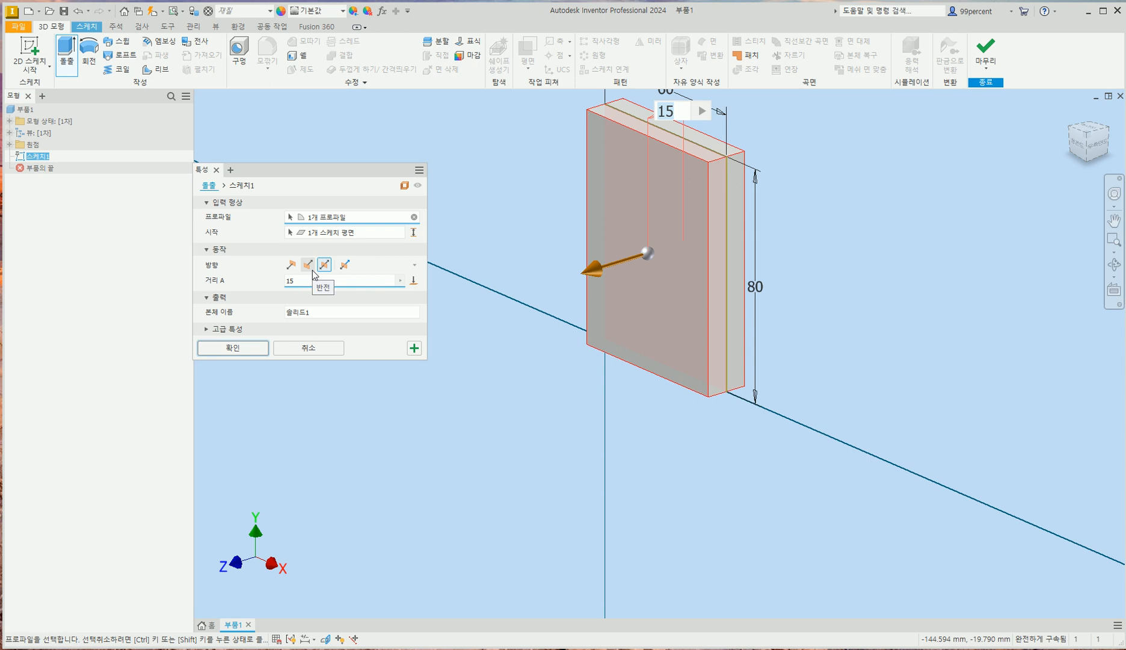
left_click(233, 348)
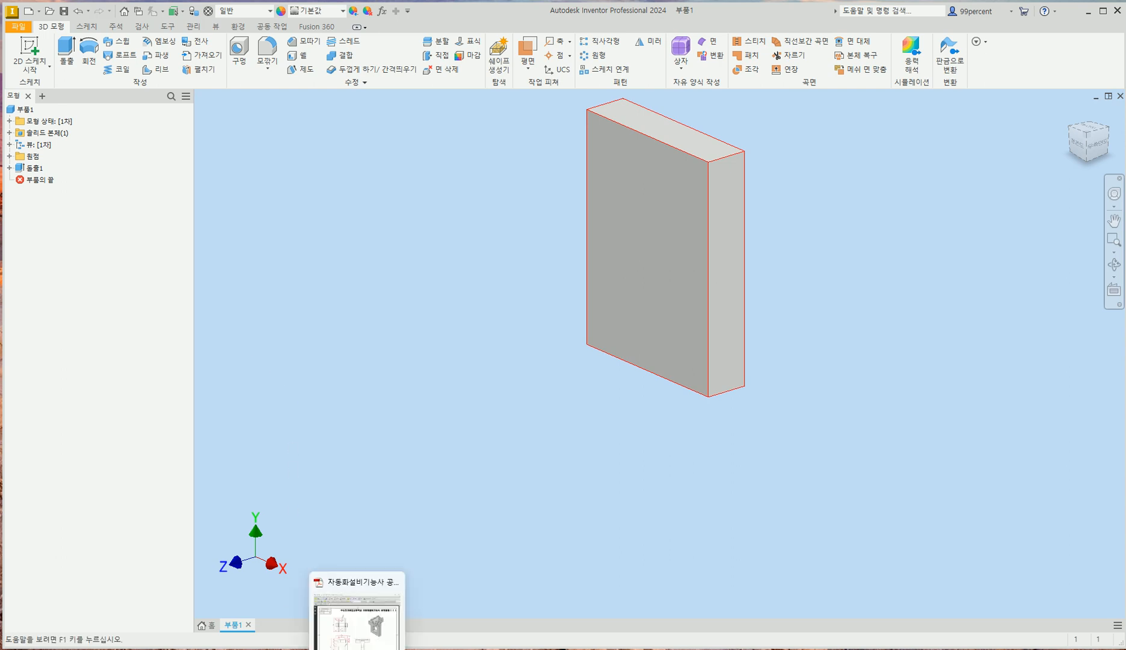
Step: Consult the PDF drawing for the window cutout, then start a new sketch on the plate's large front face
left_click(357, 648)
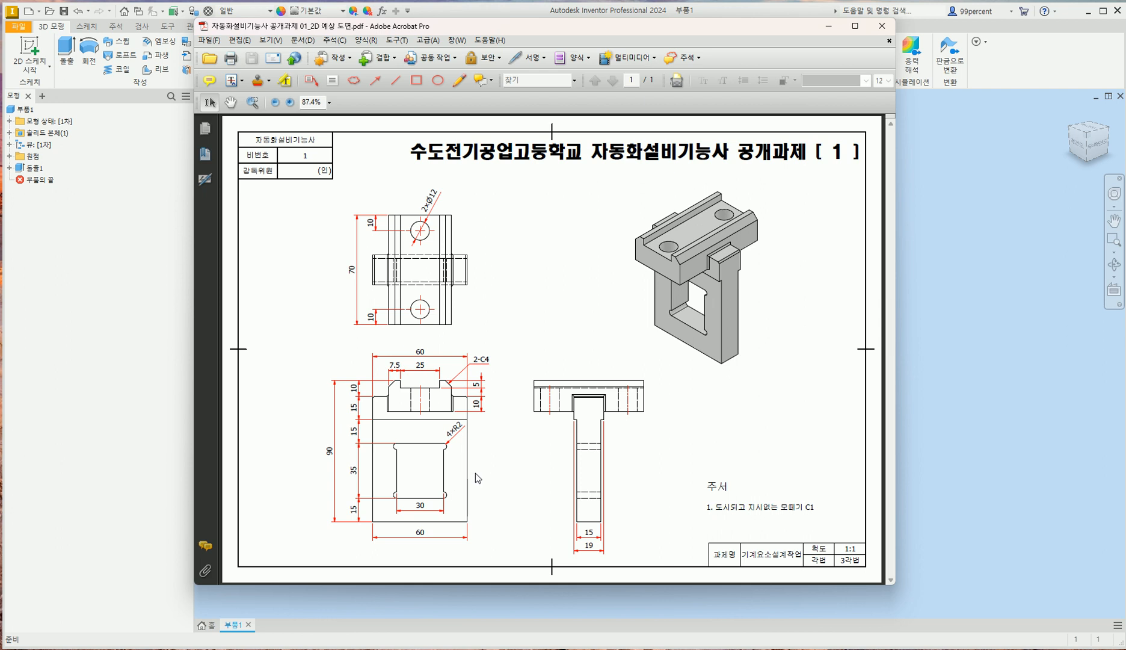
left_click(996, 309)
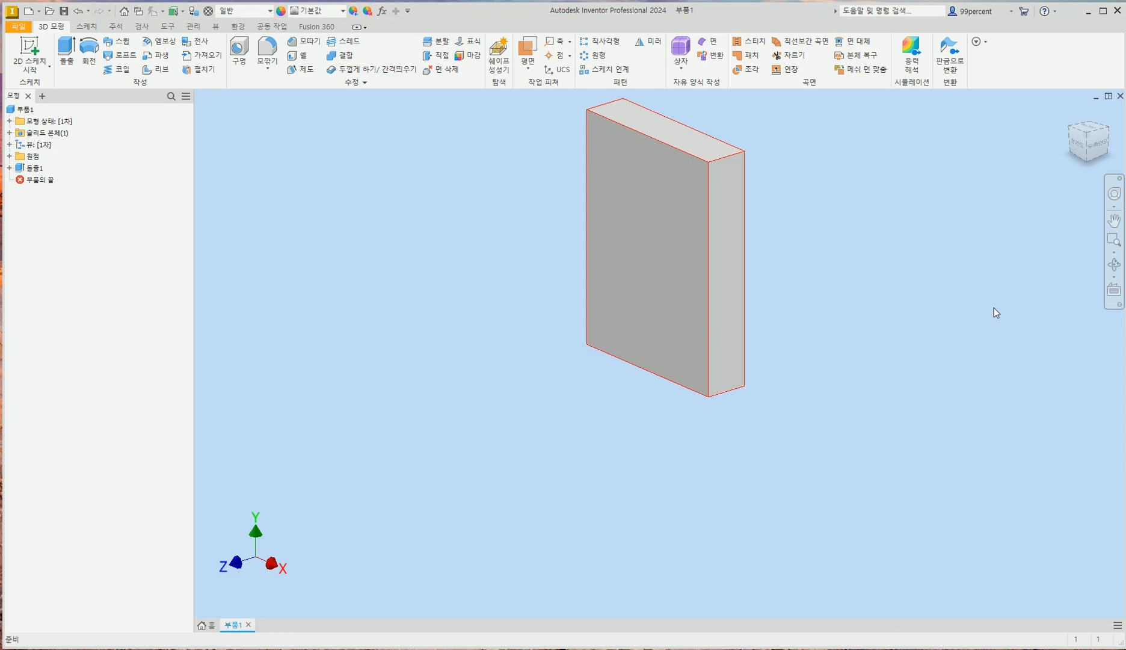
left_click(626, 233)
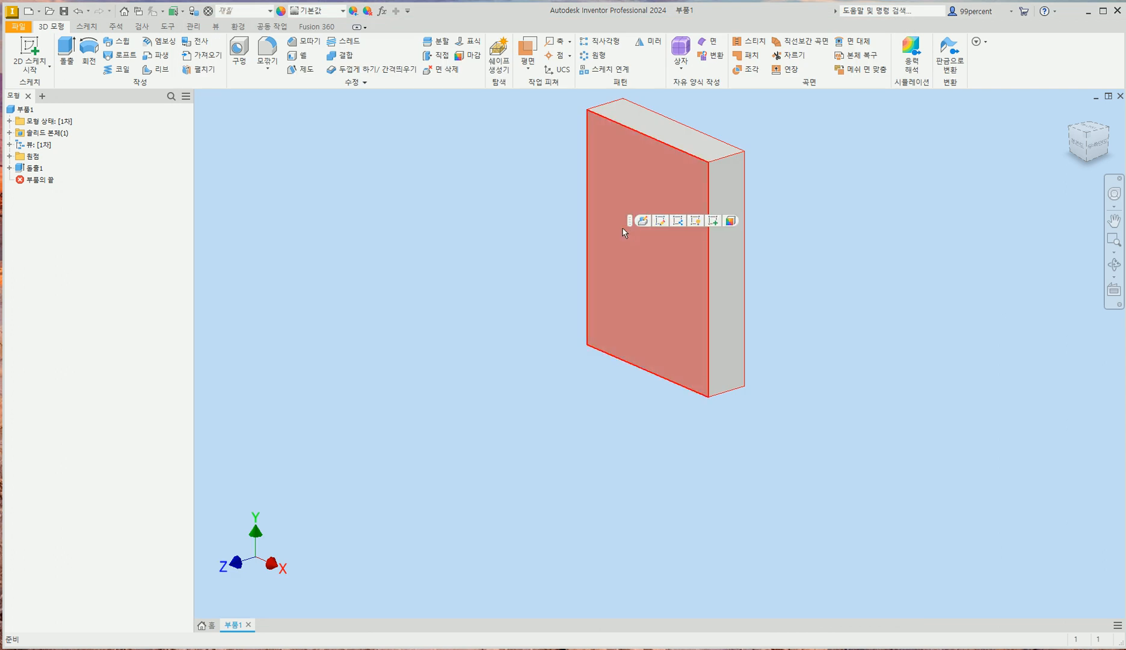
left_click(712, 222)
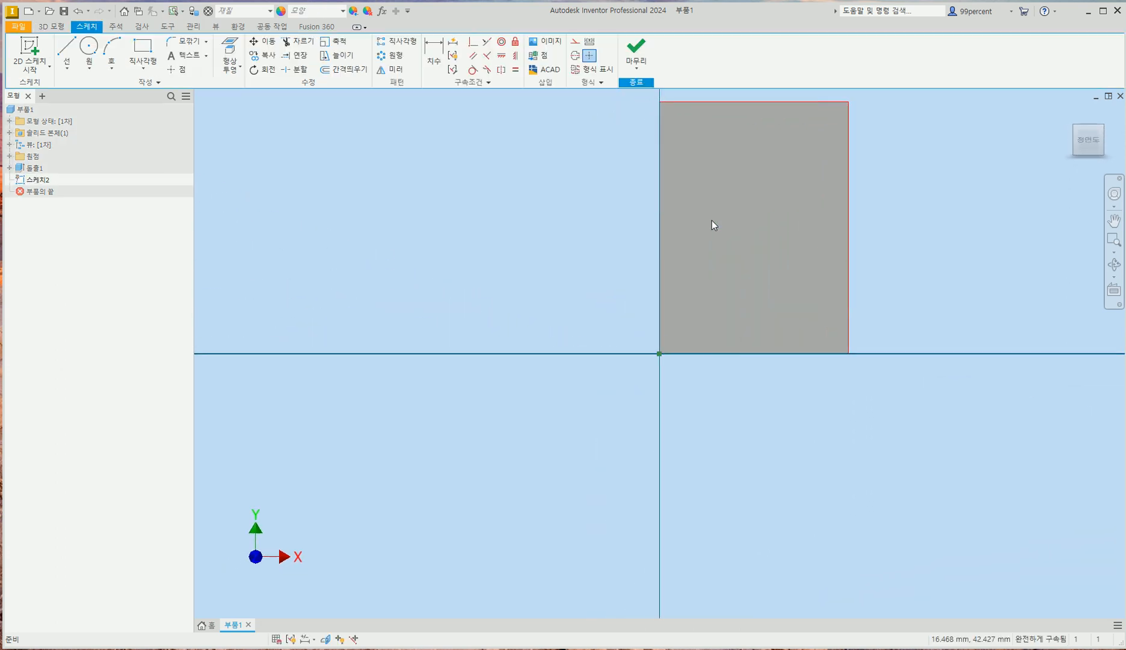
Step: Sketch a 30 mm wide, 35 mm high rectangle on the face, its lower-left corner about 18 mm right of and 15 mm above the origin
left_click(144, 45)
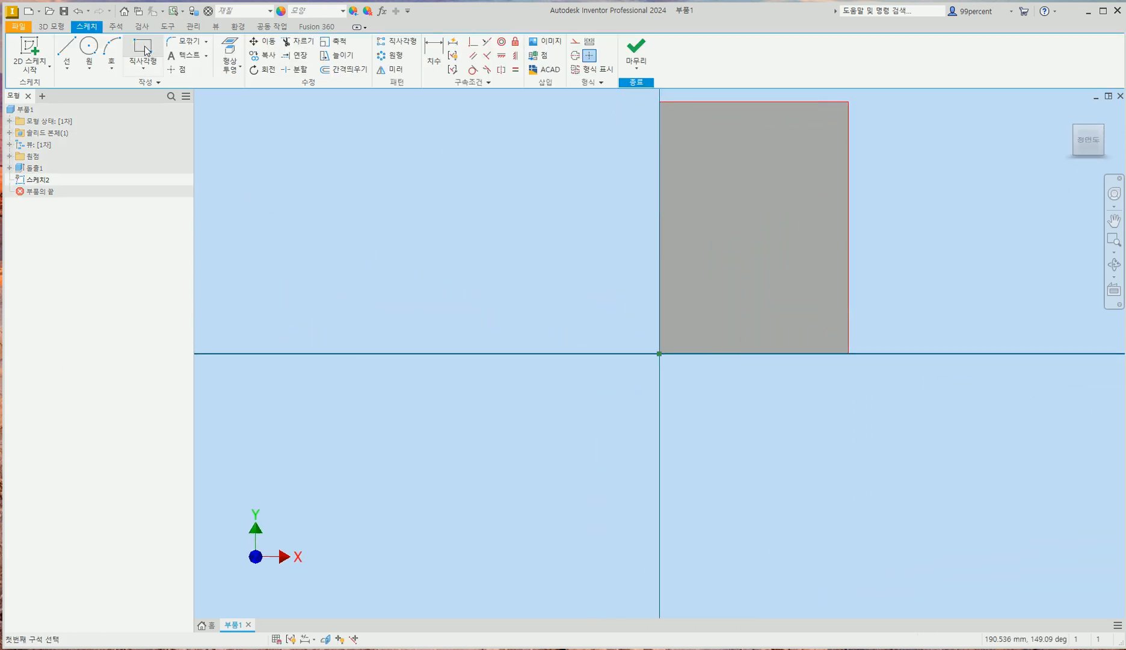
left_click(715, 305)
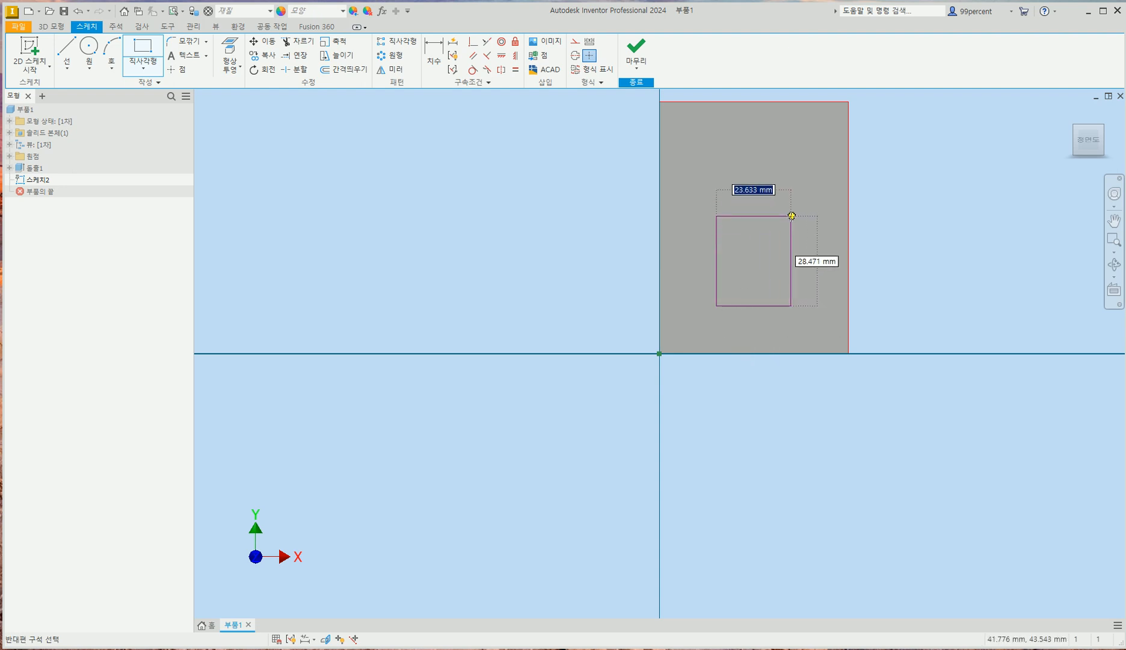
type("30")
key("Tab")
type("3")
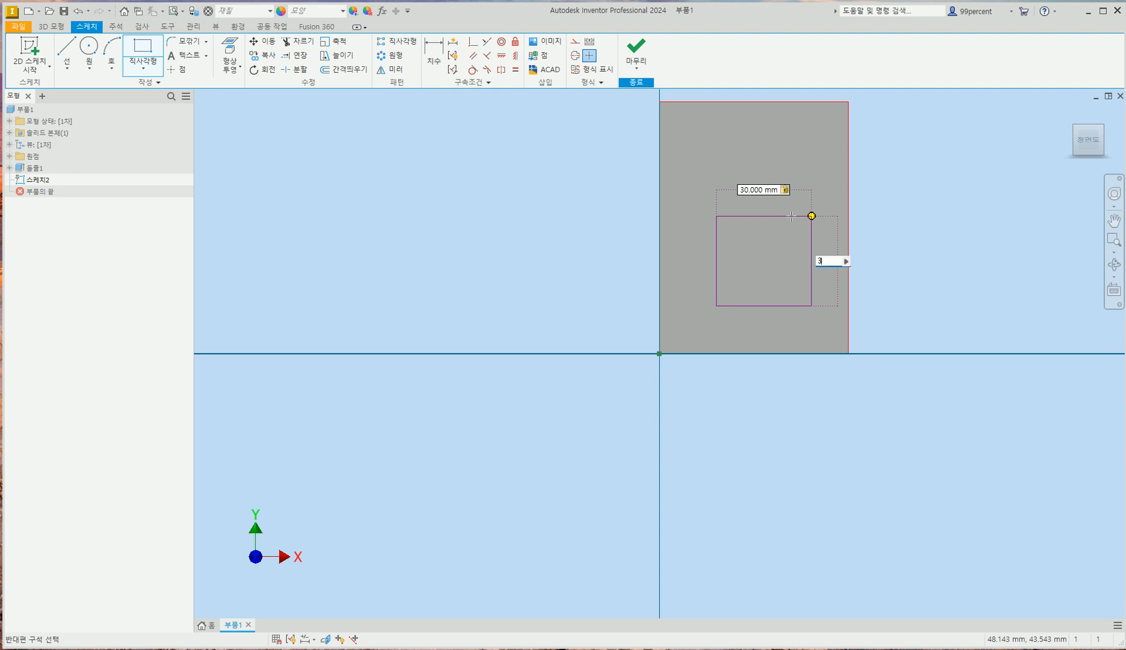
type("5")
key("Return")
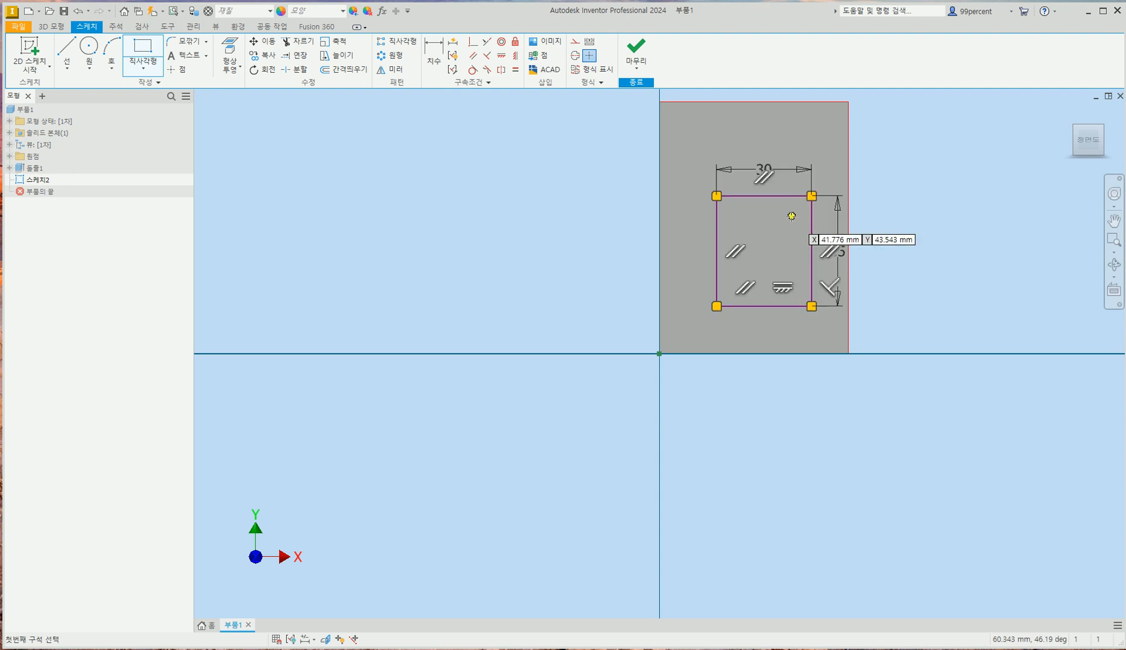
key("Escape")
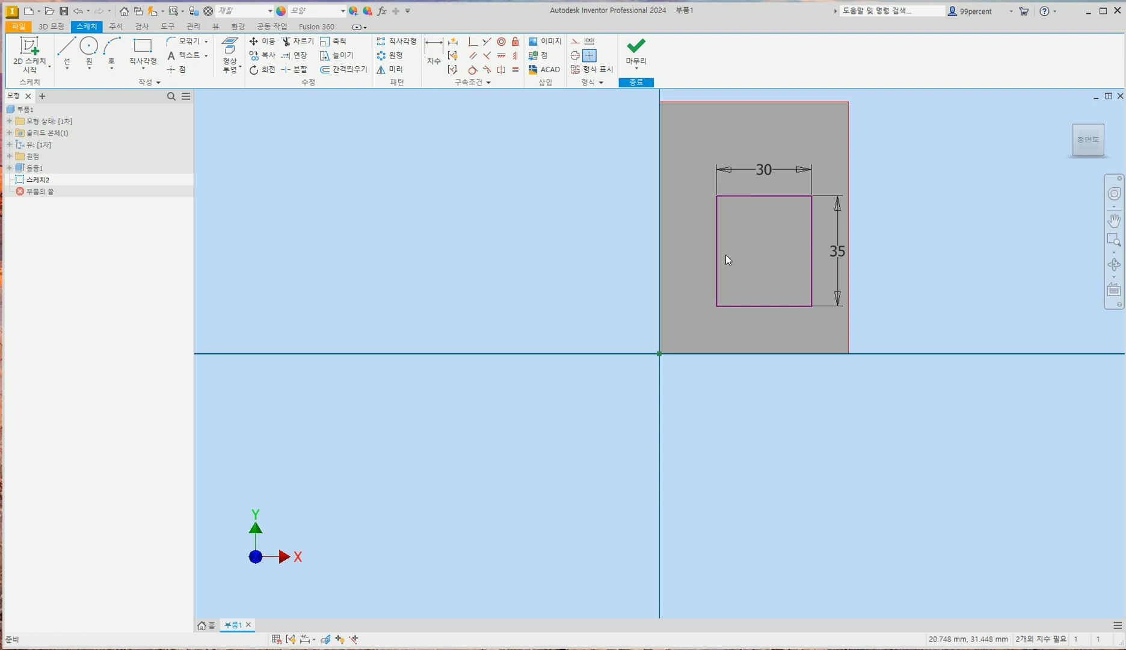
Step: Dimension the window rectangle 15 mm above the plate's bottom edge and 15 mm in from its left edge
left_click_drag(717, 260, 700, 255)
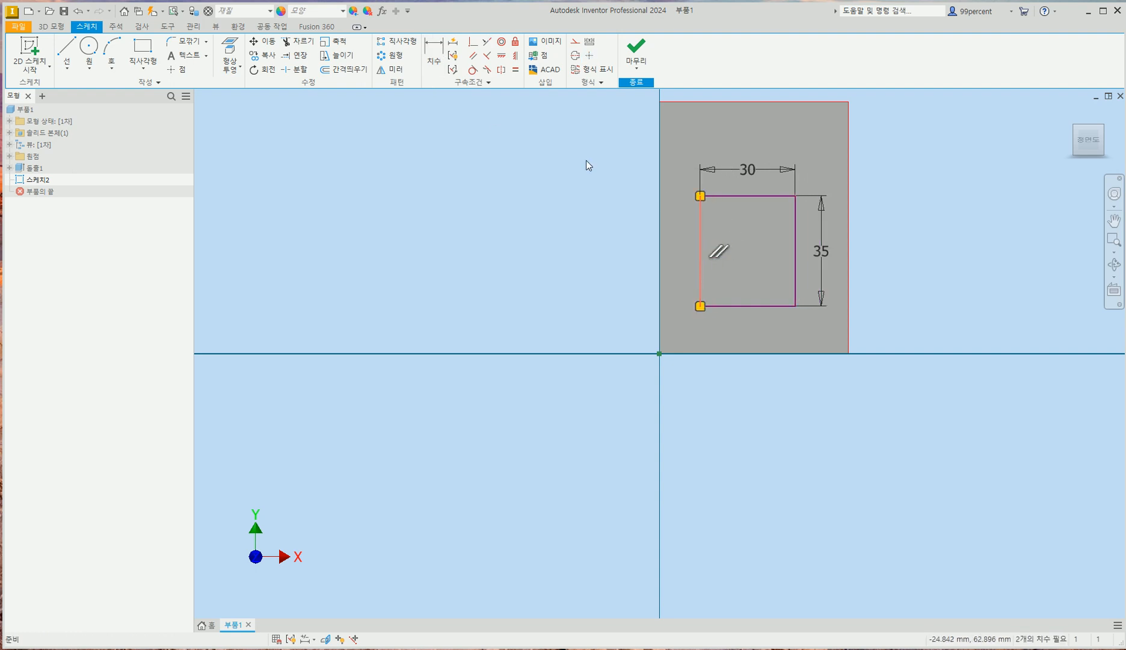
left_click(431, 55)
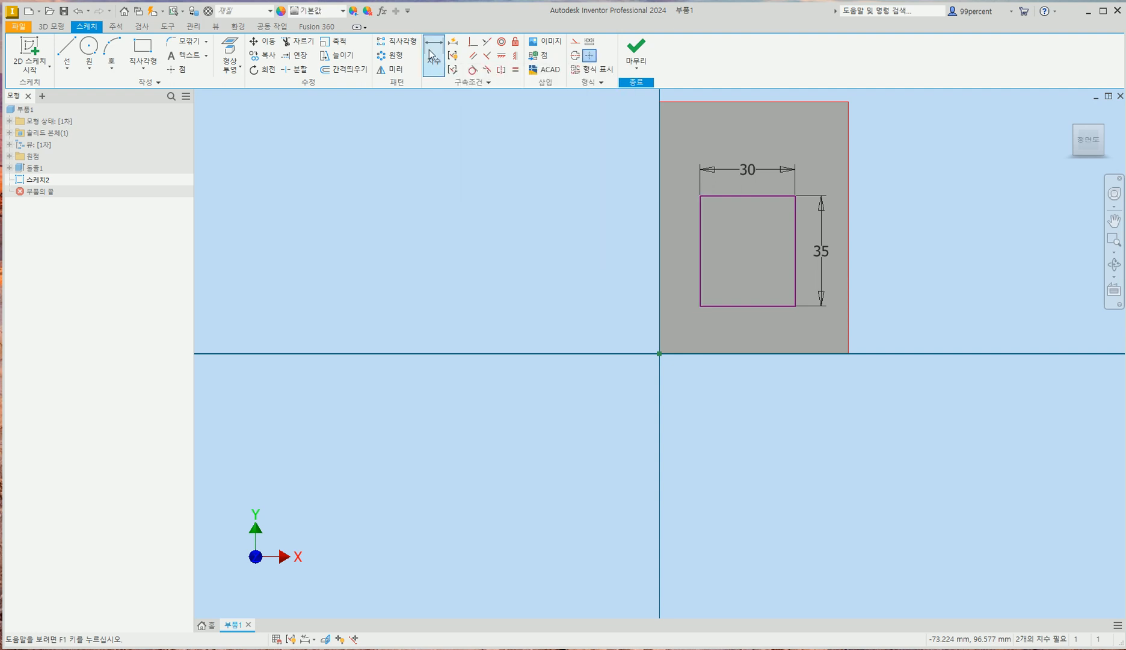
left_click(731, 358)
left_click(732, 306)
left_click(620, 330)
type("15")
key("Return")
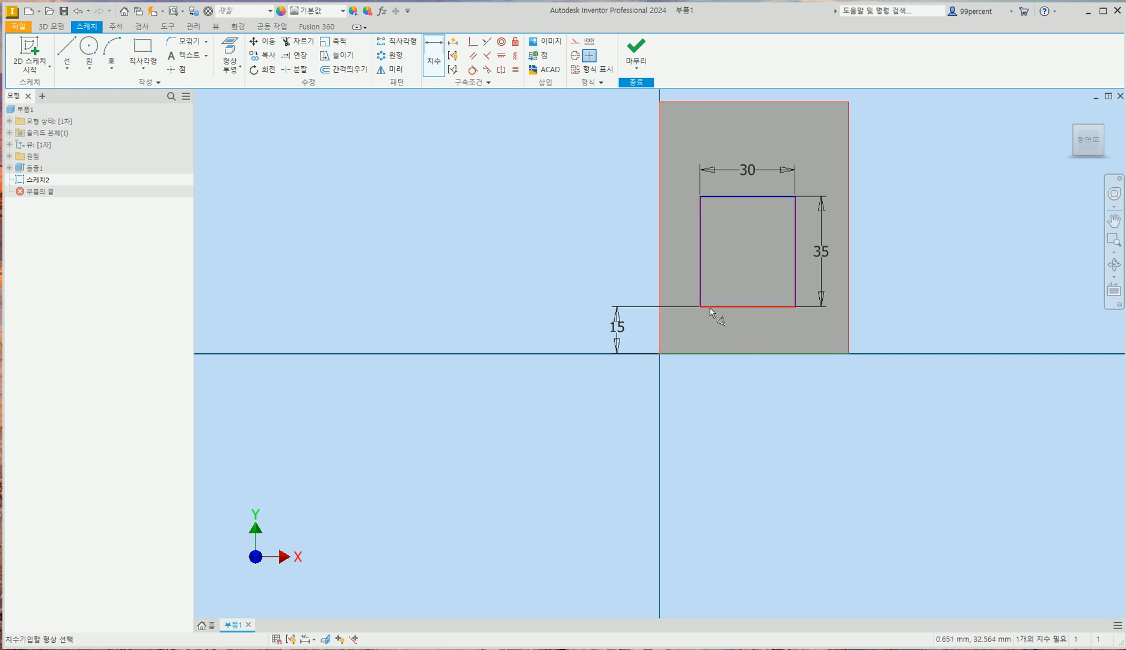
left_click(702, 263)
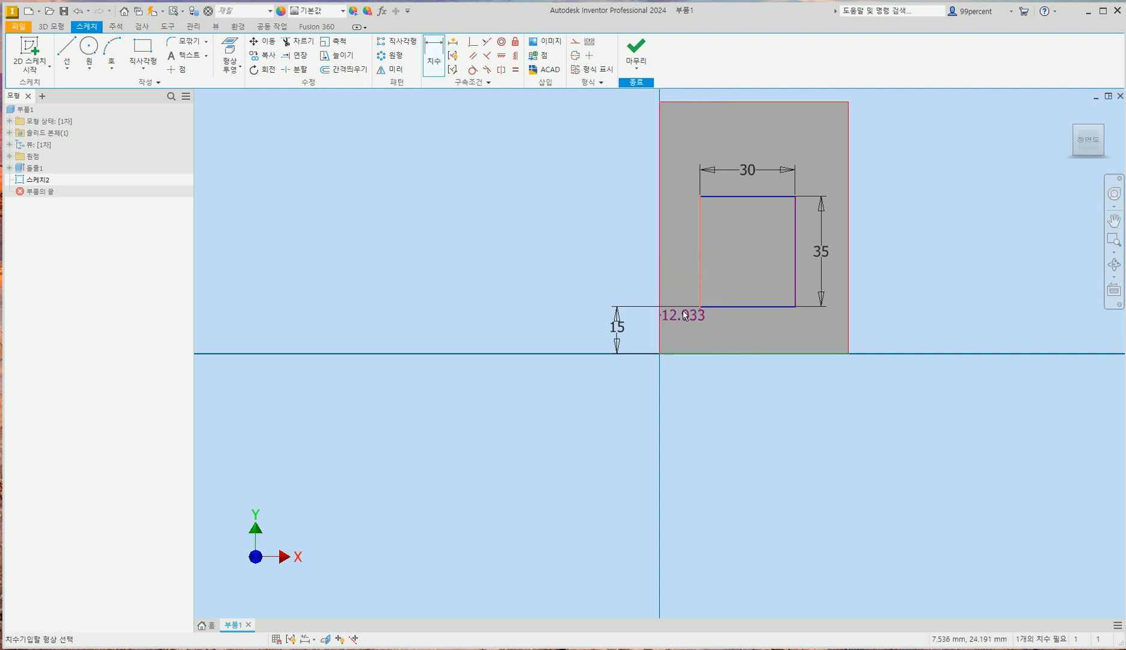
left_click(678, 388)
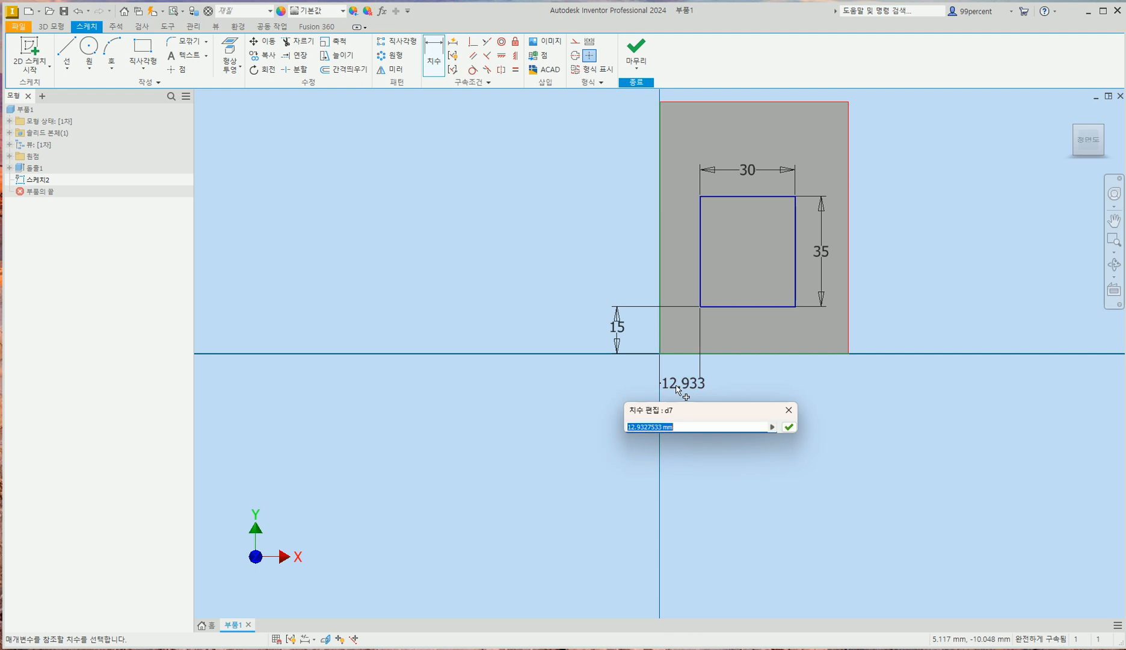
type("15")
key("Return")
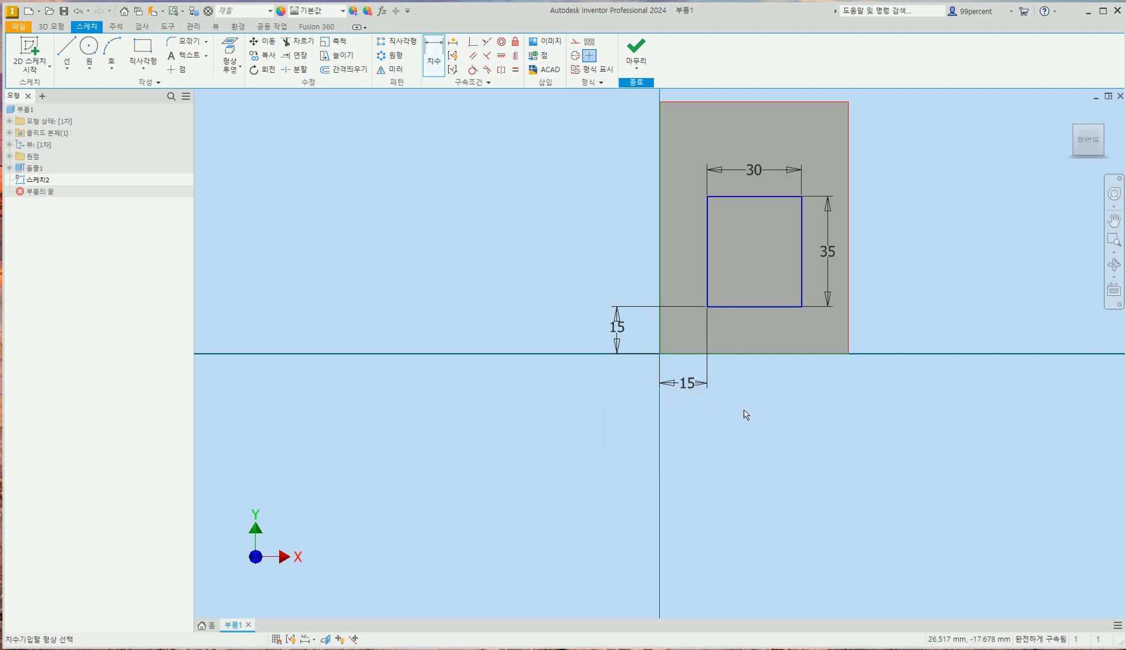
Step: Extrude the window rectangle as a cut through all of the plate
left_click(1072, 115)
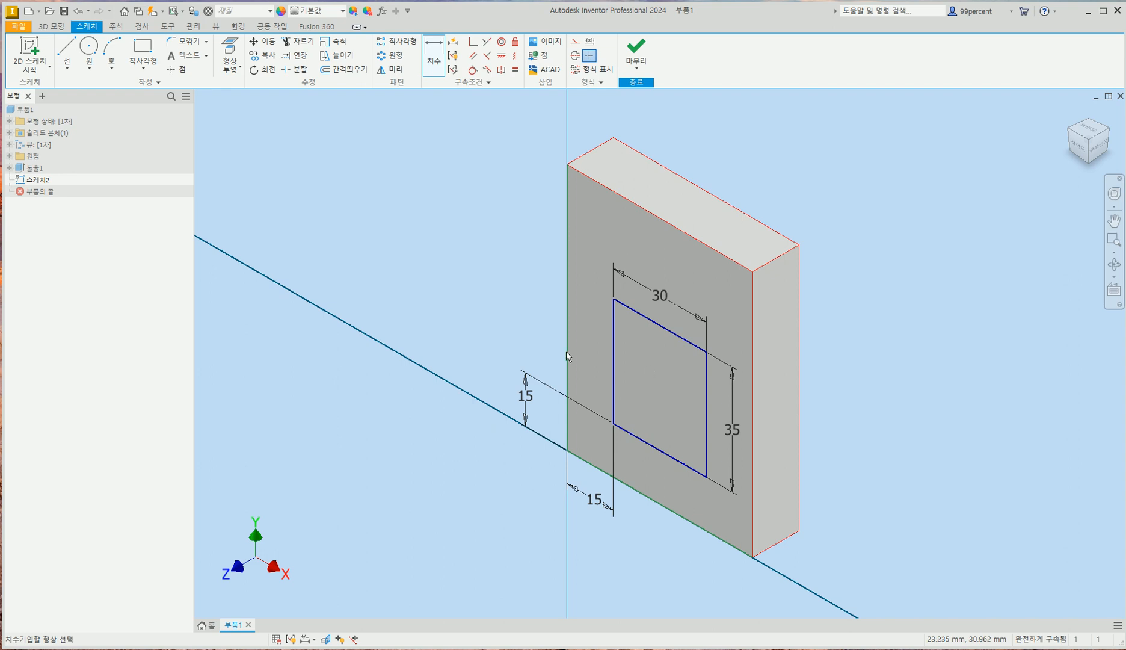
left_click(52, 27)
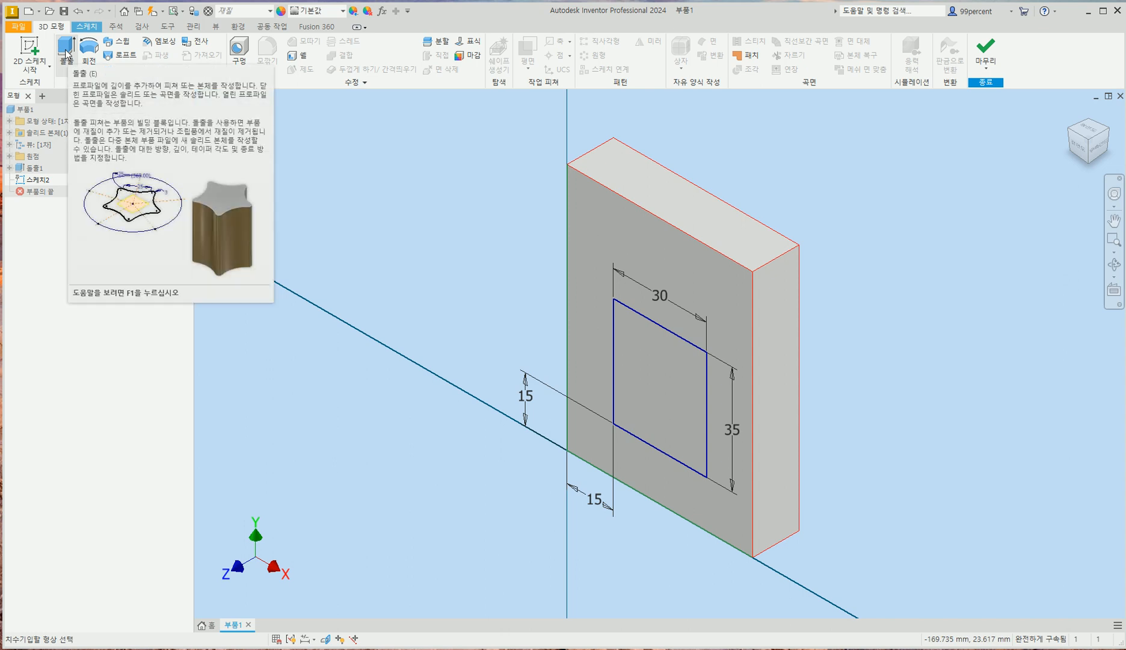
left_click(67, 55)
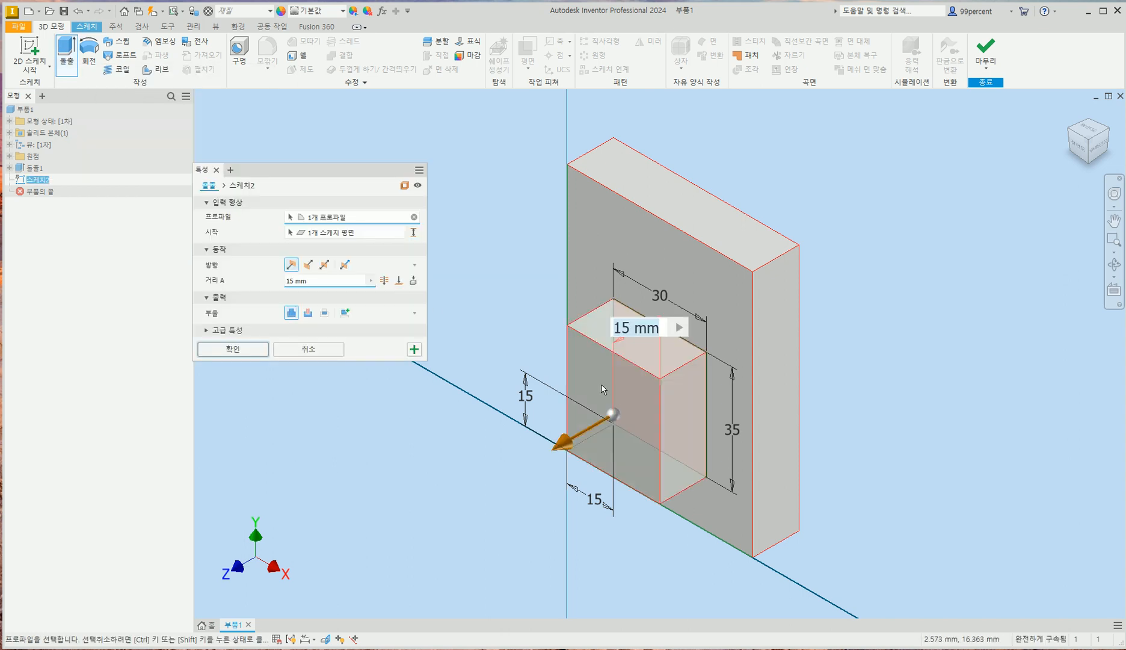
left_click(307, 313)
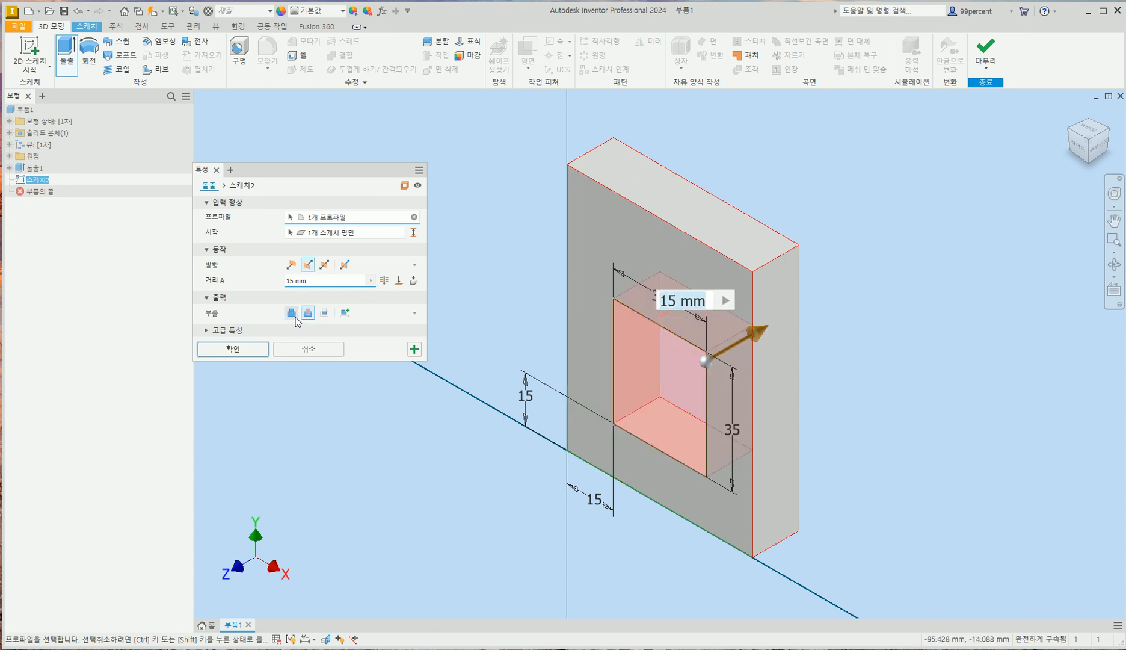
left_click(386, 283)
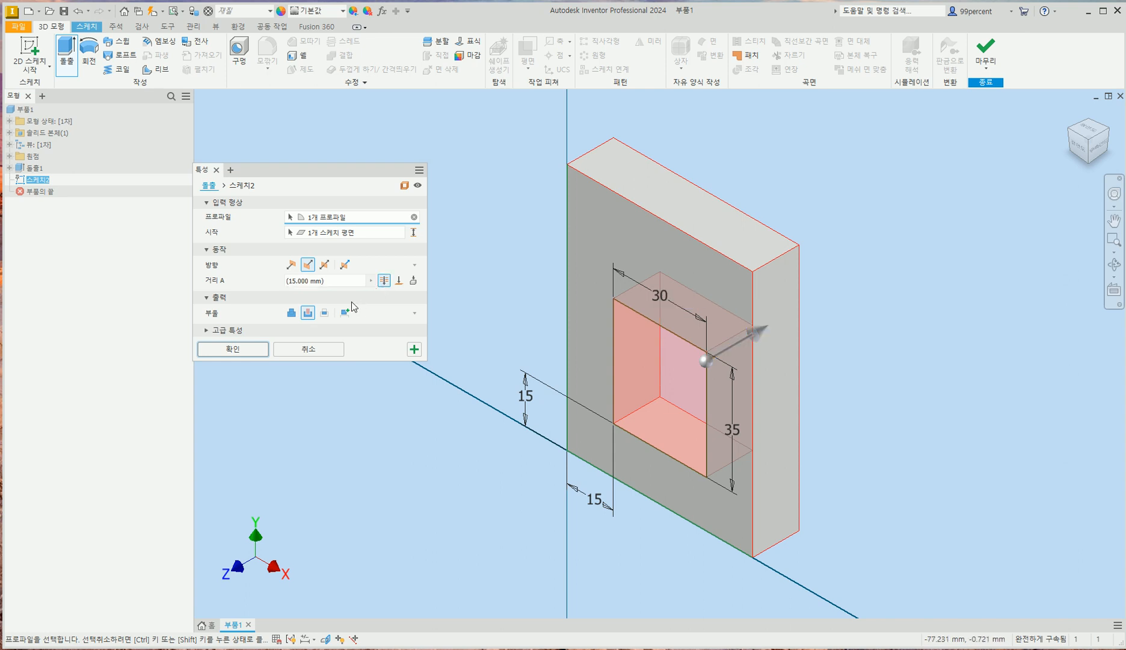
left_click(233, 349)
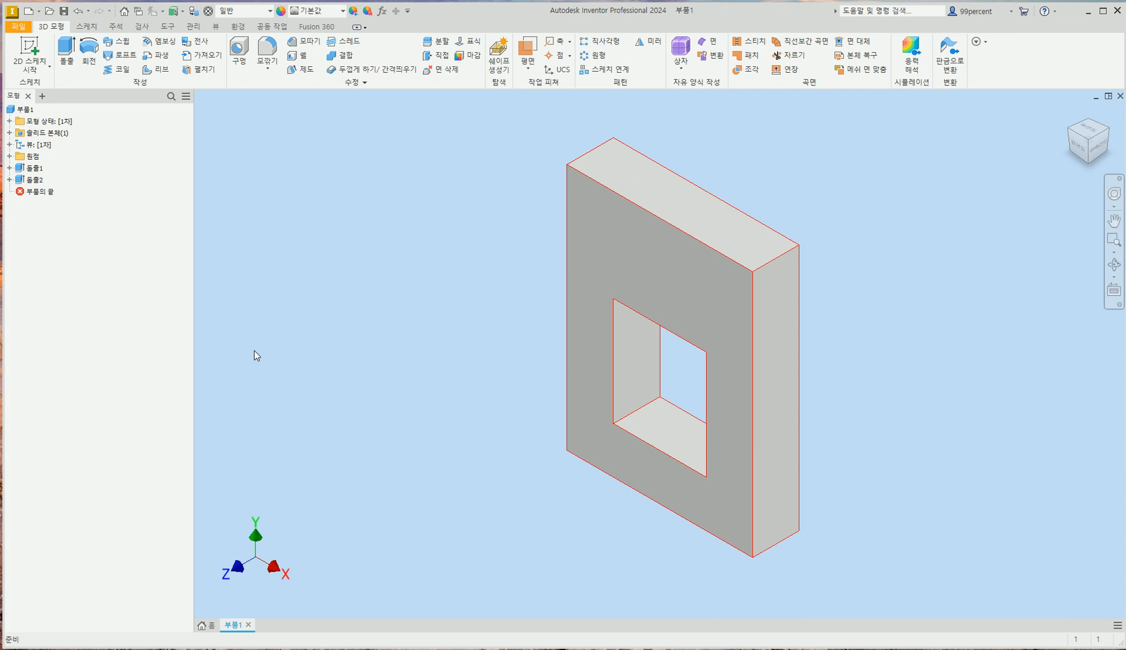
Step: Consult the PDF drawing, then start a sketch on the plate's front face with its cut edges projected
key("alt+Tab")
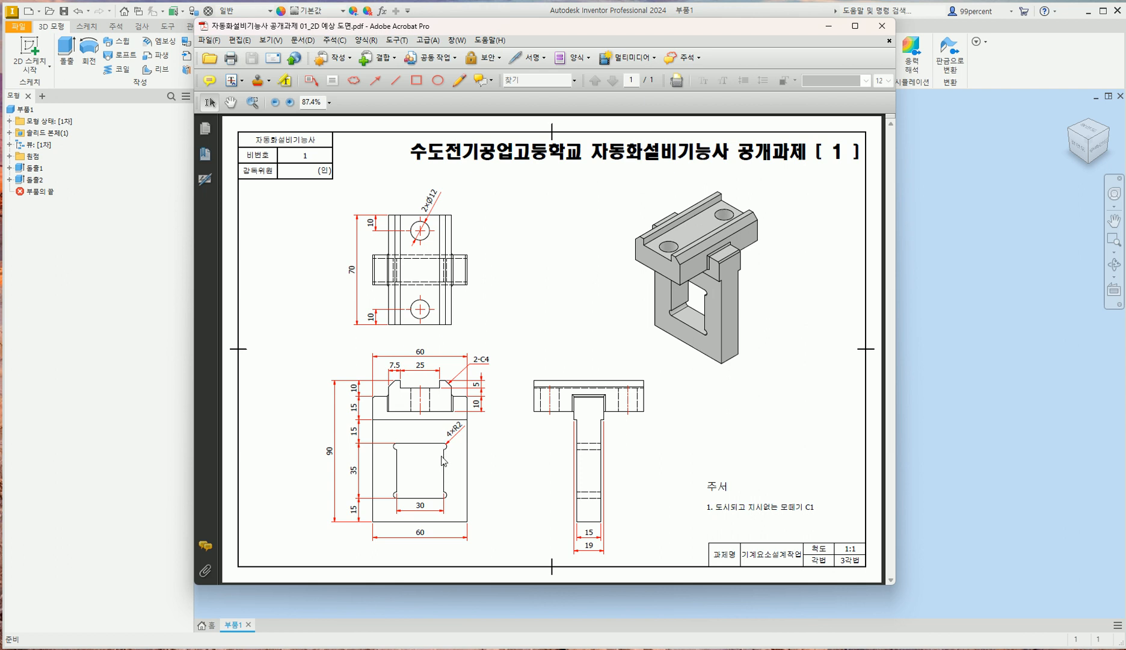
left_click(964, 369)
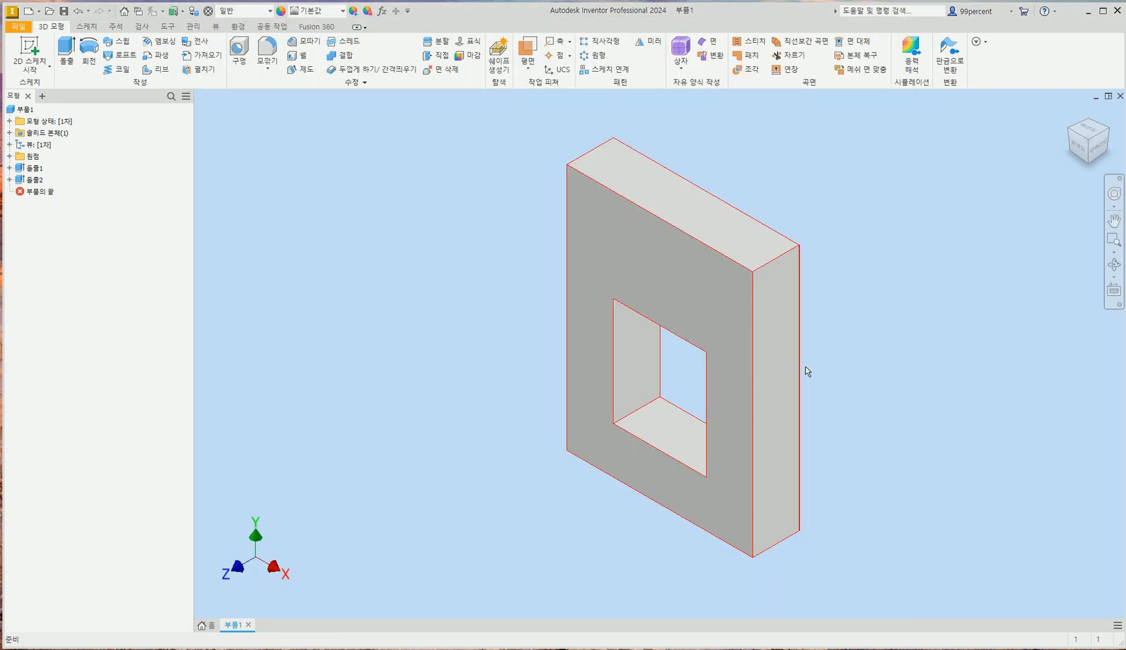
left_click(689, 300)
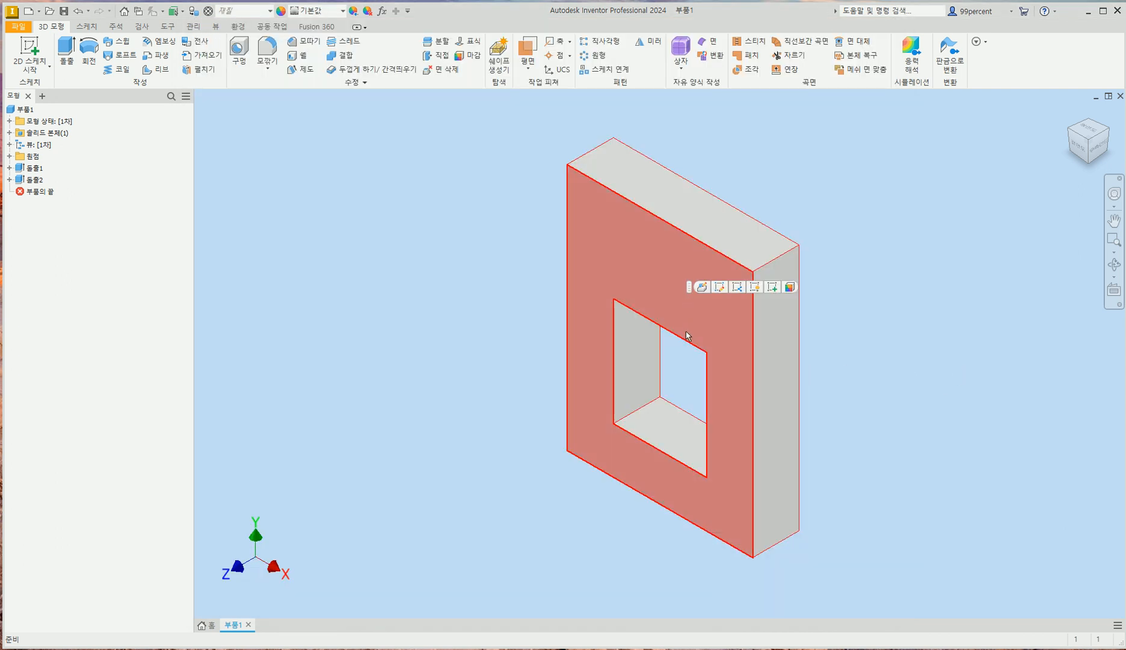
left_click(773, 289)
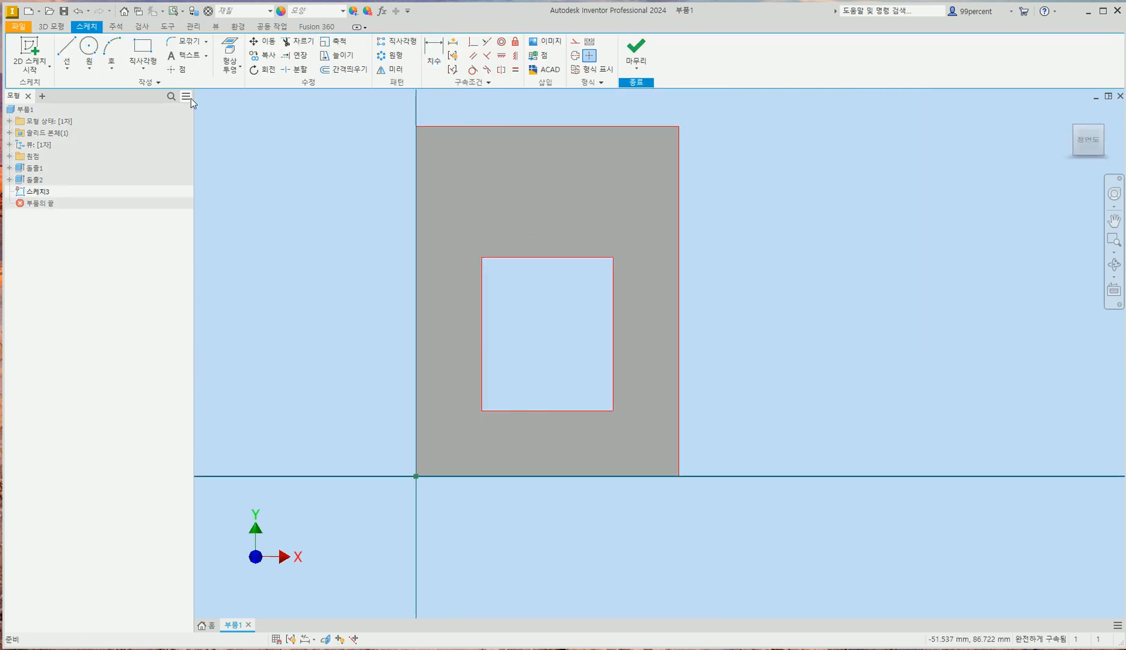
left_click(238, 68)
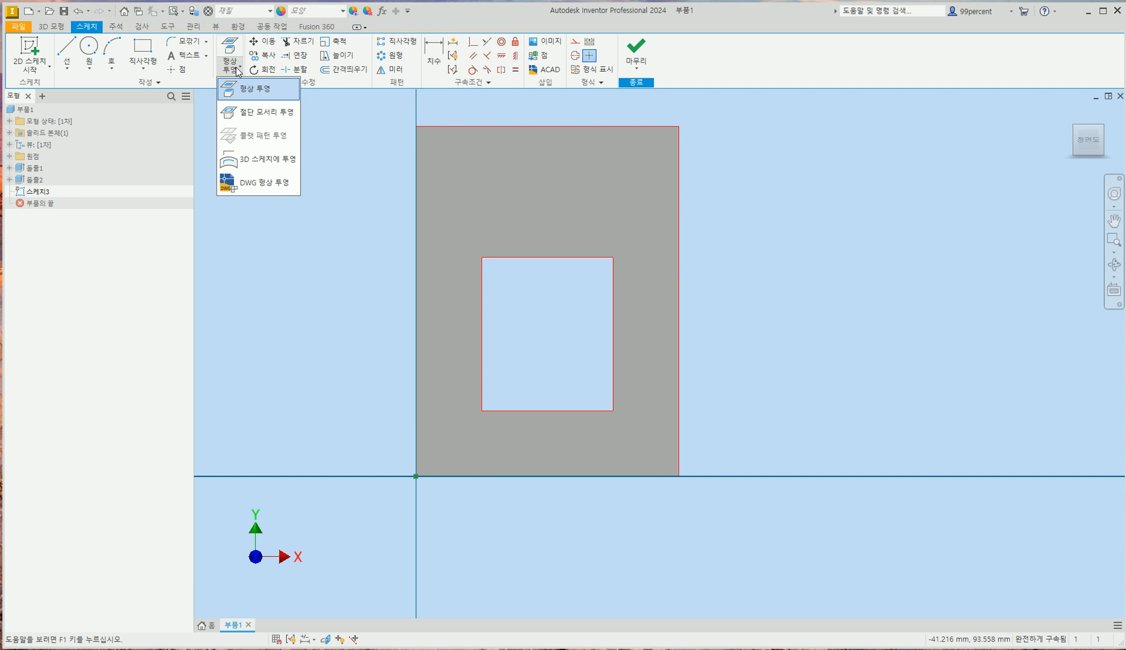
left_click(259, 114)
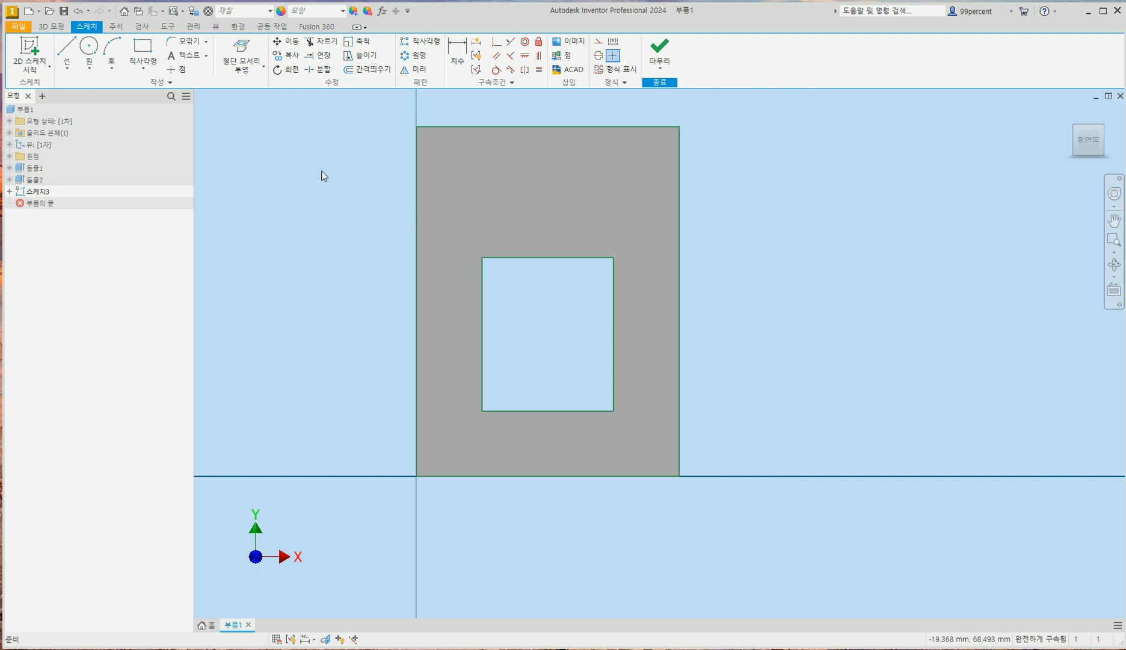
Step: Sketch a 4 mm diameter circle centred on the window's left edge, about 5 mm below the upper corner
left_click(90, 47)
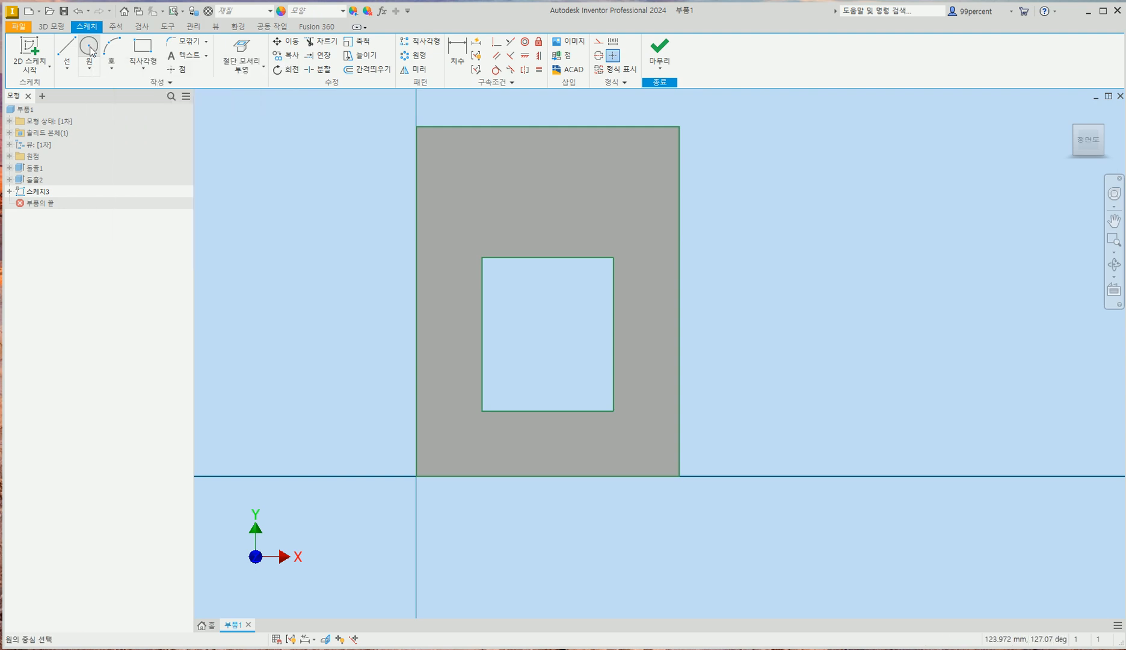
scroll(463, 307, "up", 3)
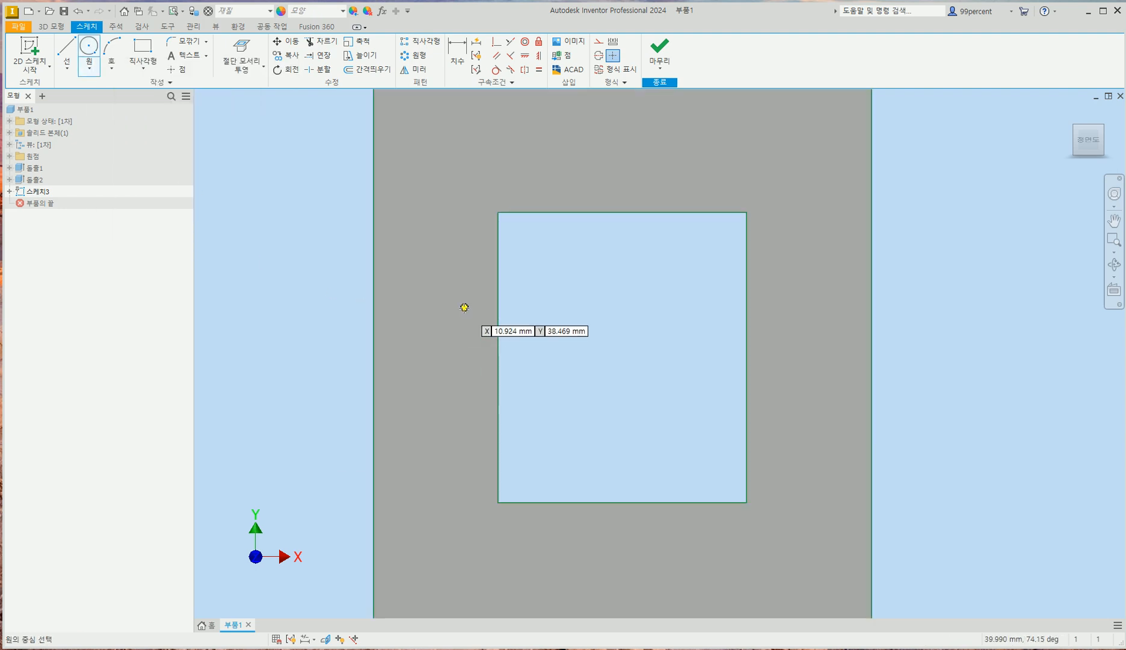
left_click(498, 253)
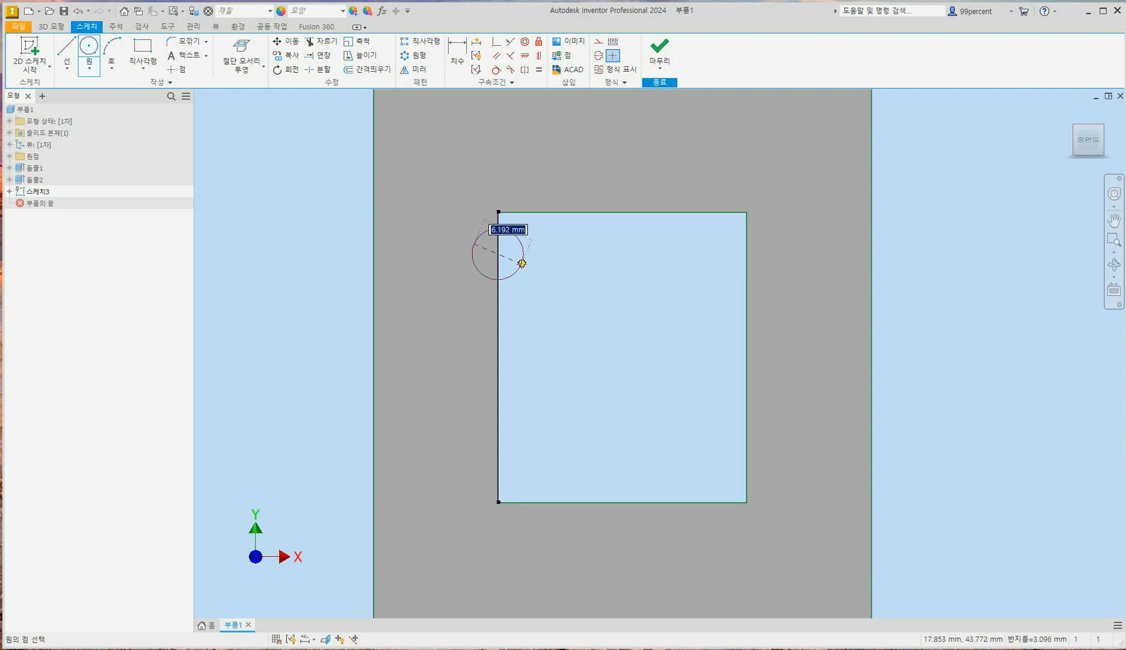
type("4")
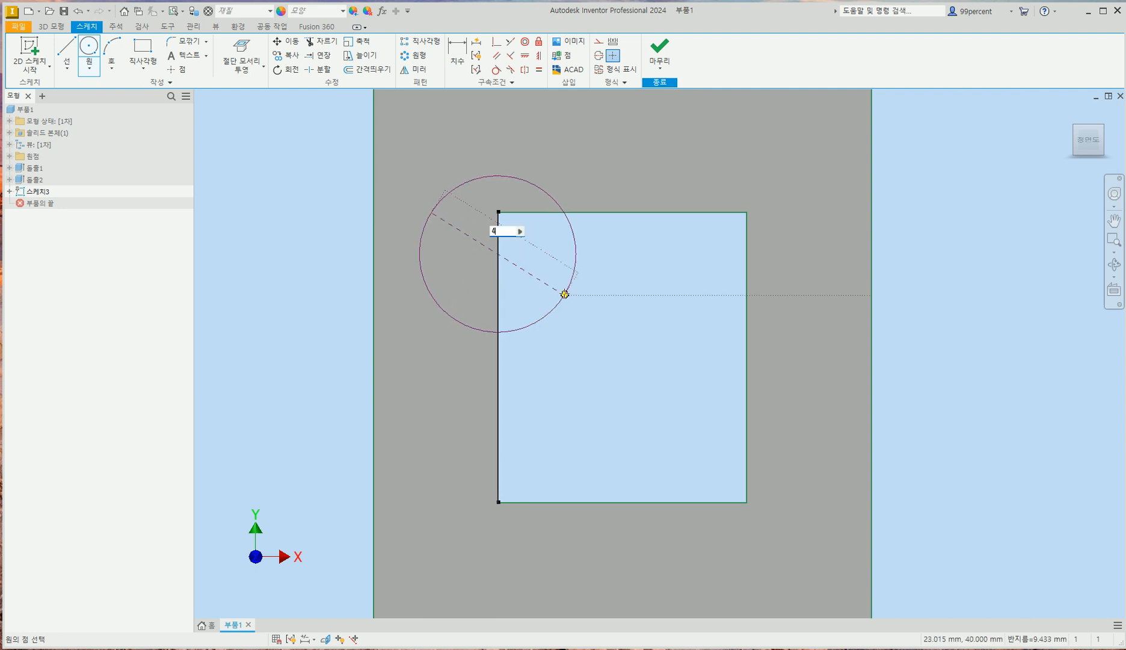
key("Return")
key("Escape")
key("Escape")
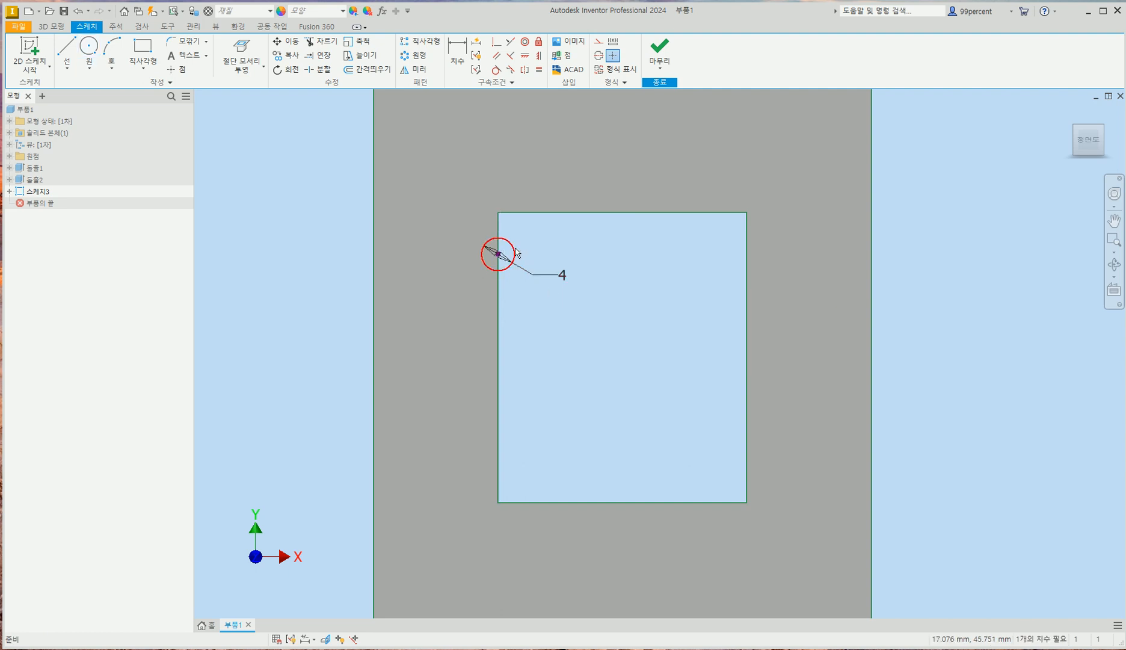
Step: Constrain the upper-left circle tangent to the window's top edge
mouse_move(498, 256)
left_mouse_down()
mouse_move(558, 532)
mouse_move(547, 292)
mouse_move(499, 252)
mouse_move(499, 294)
mouse_move(499, 237)
mouse_move(510, 279)
mouse_move(610, 293)
mouse_move(513, 251)
left_mouse_up()
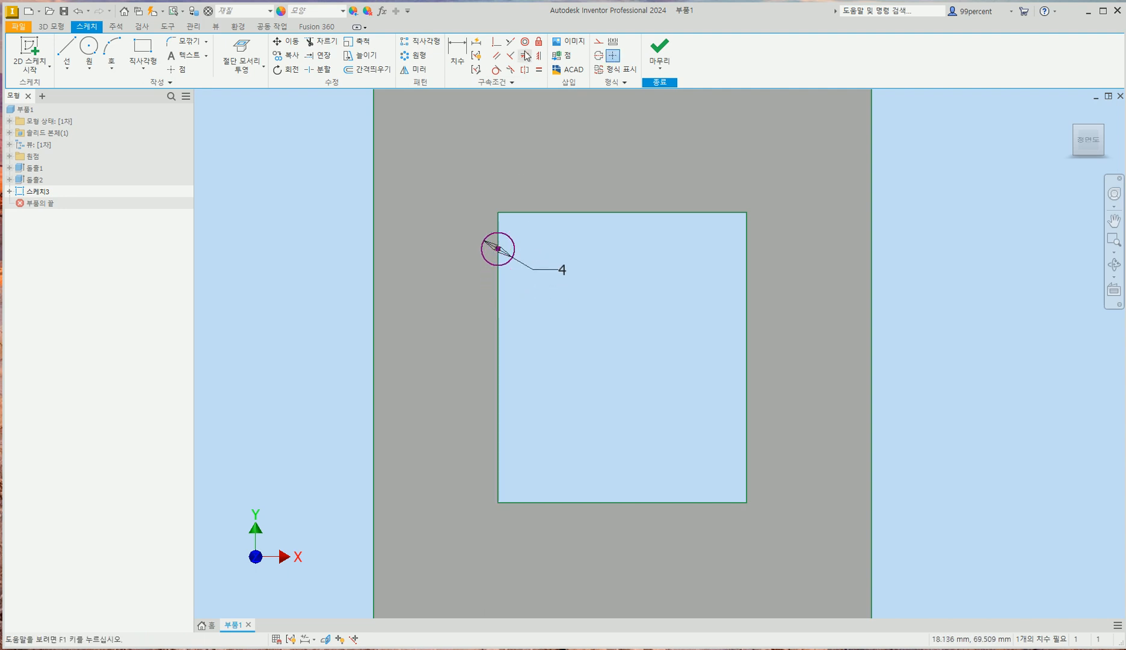
left_click(496, 70)
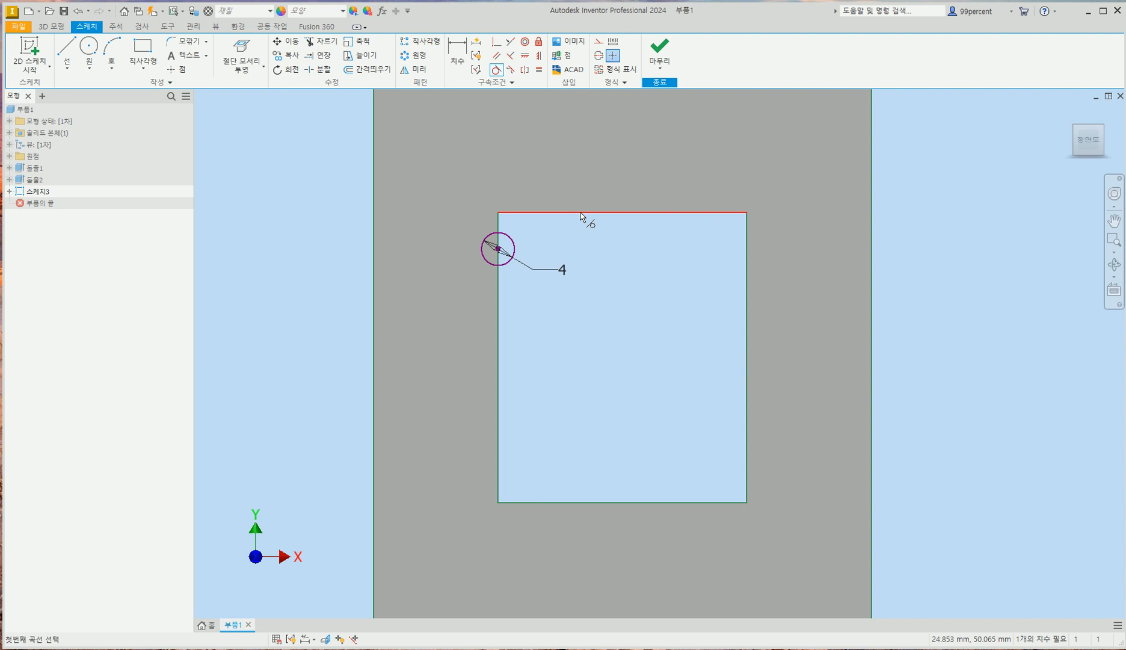
left_click(554, 214)
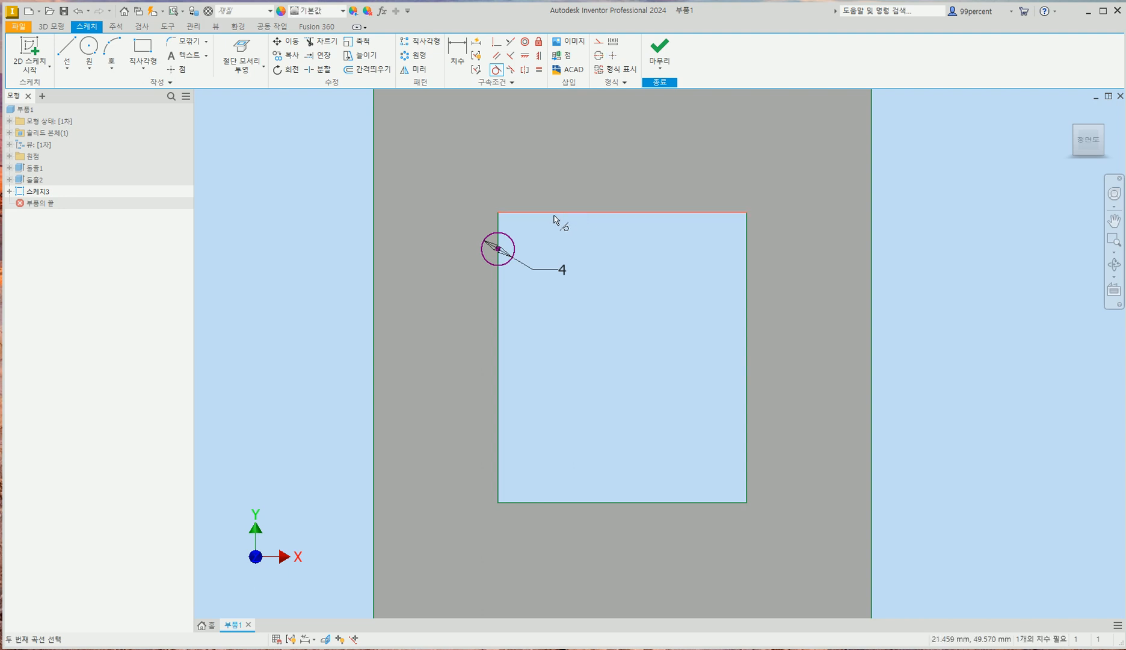
left_click(506, 236)
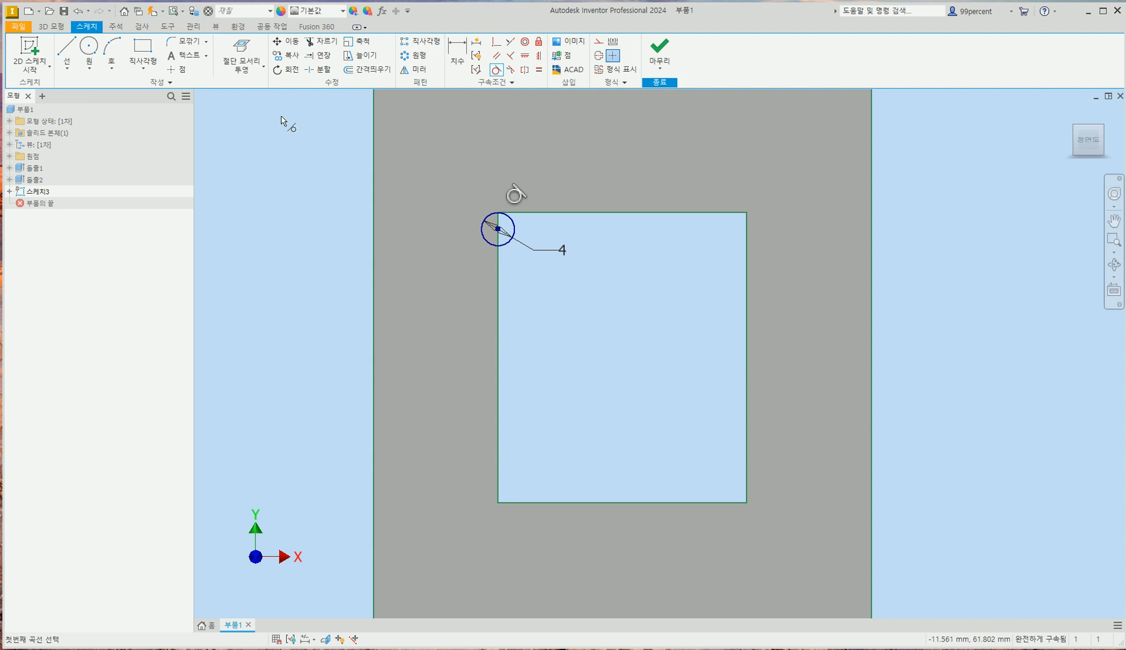
Step: Sketch three more 4 mm diameter circles centred on the window's vertical edges, near the upper-right, lower-right and lower-left corners
left_click(90, 48)
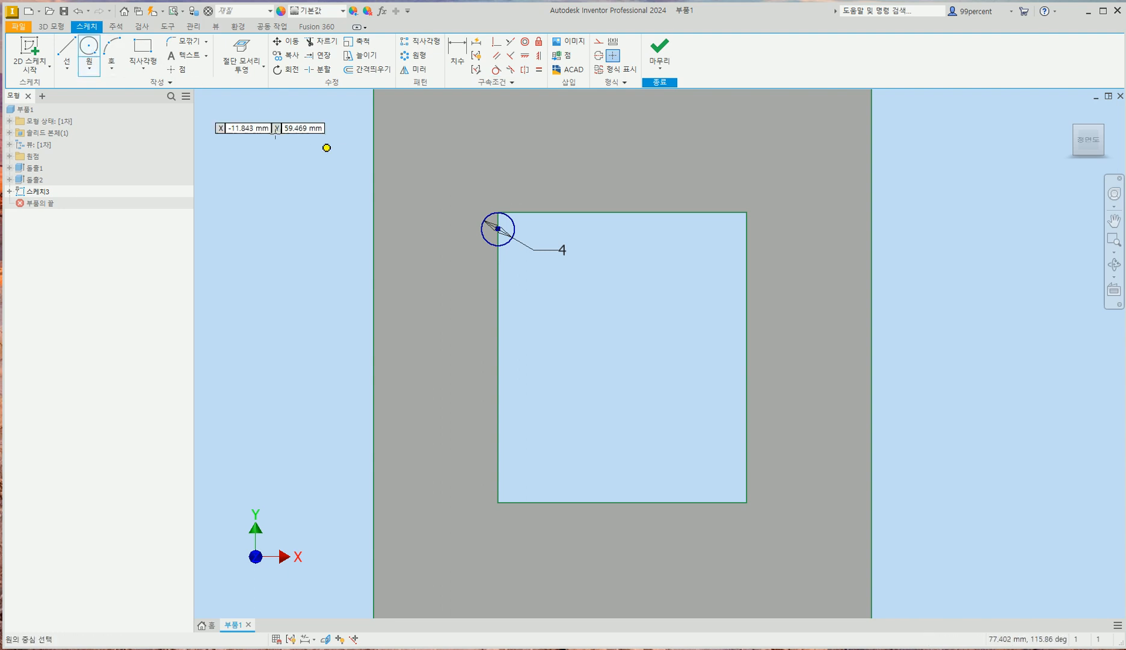
left_click(747, 236)
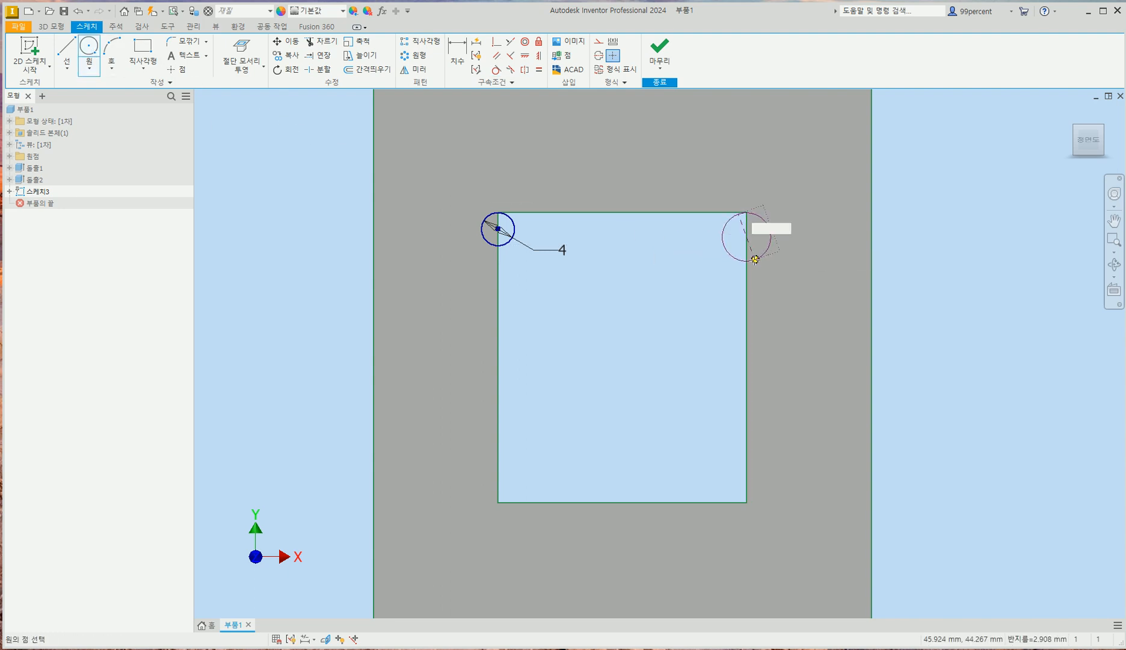
type("4")
key("Return")
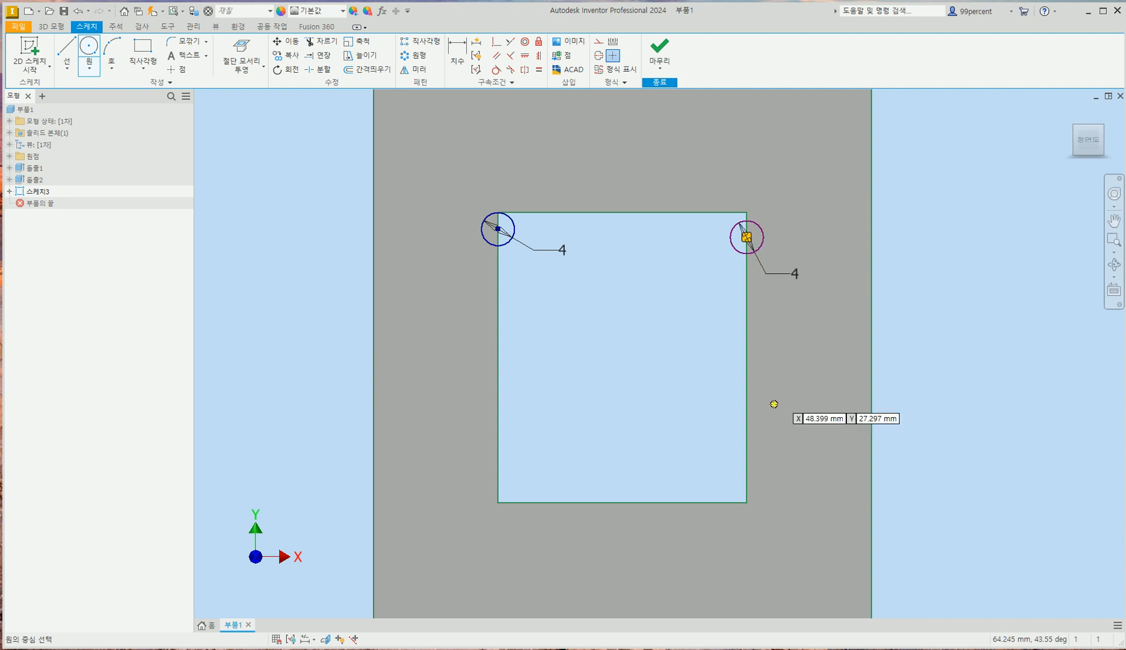
left_click(746, 474)
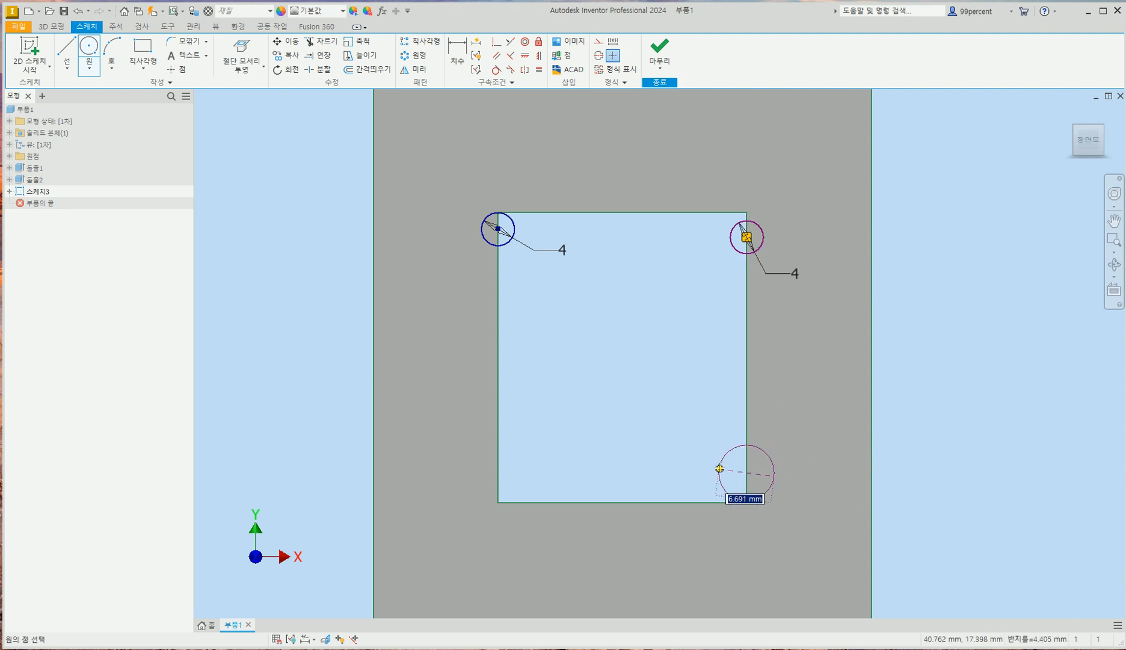
type("4")
key("Return")
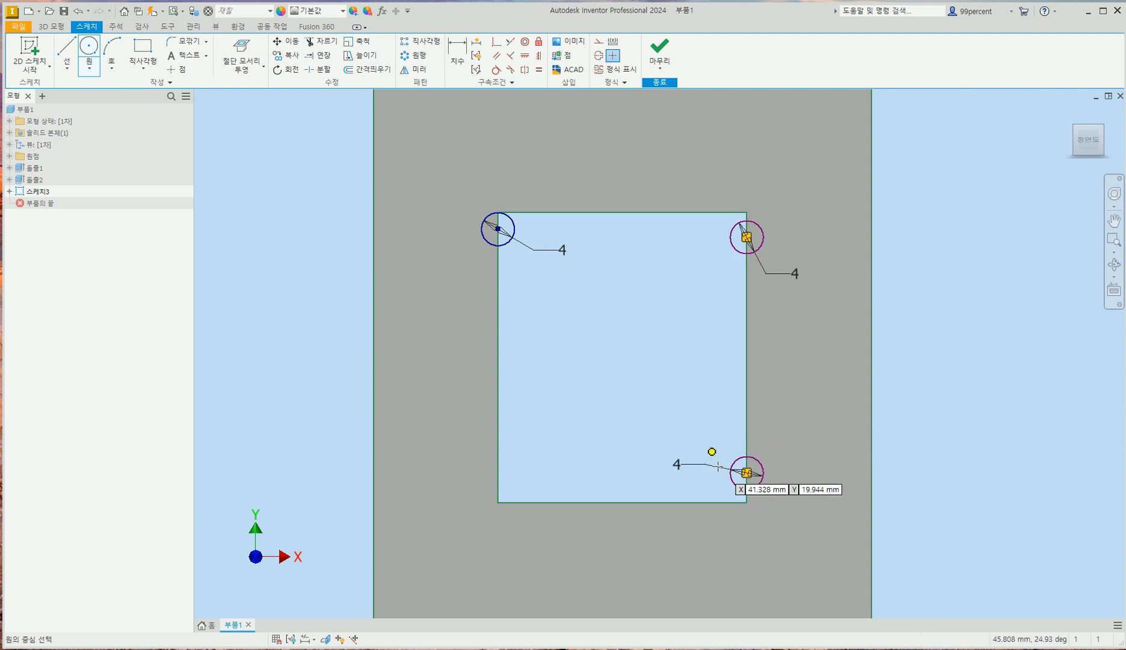
left_click(498, 473)
type("4")
key("Return")
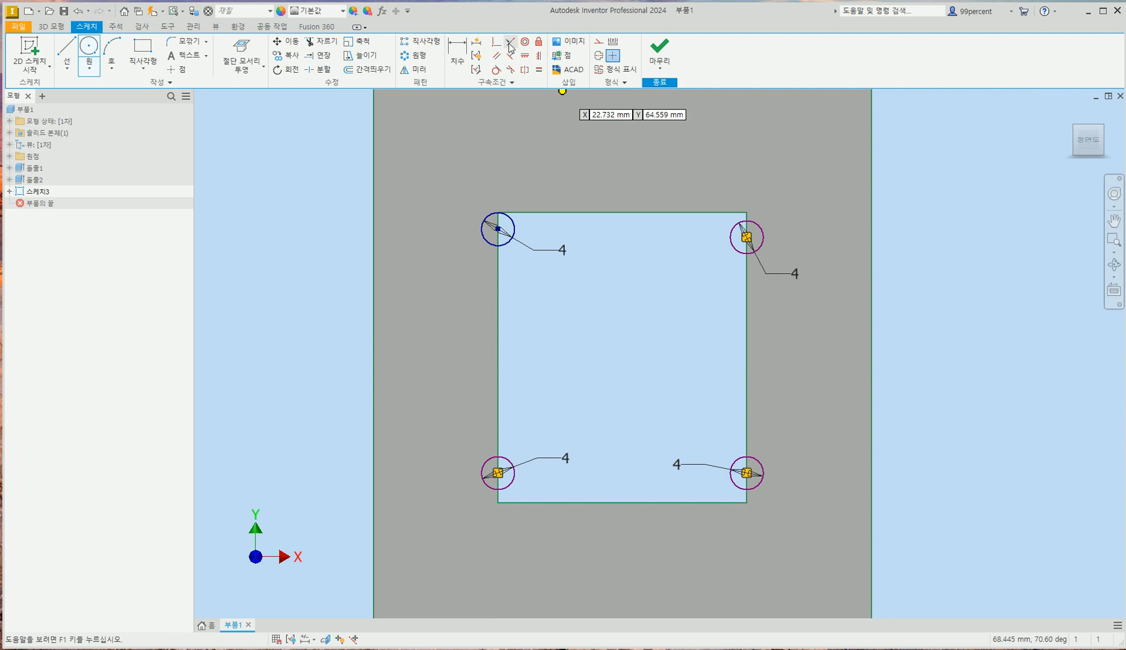
Step: Constrain the upper-right circle tangent to the window's top edge and both lower circles tangent to its bottom edge
left_click(496, 71)
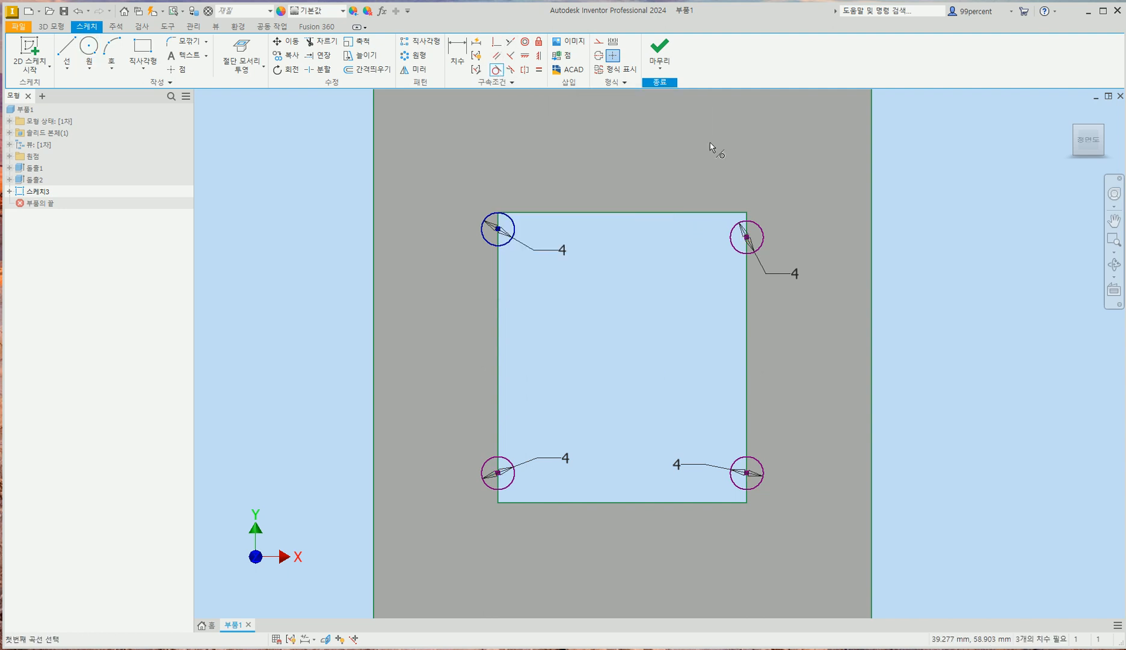
left_click(718, 214)
left_click(760, 227)
left_click(714, 504)
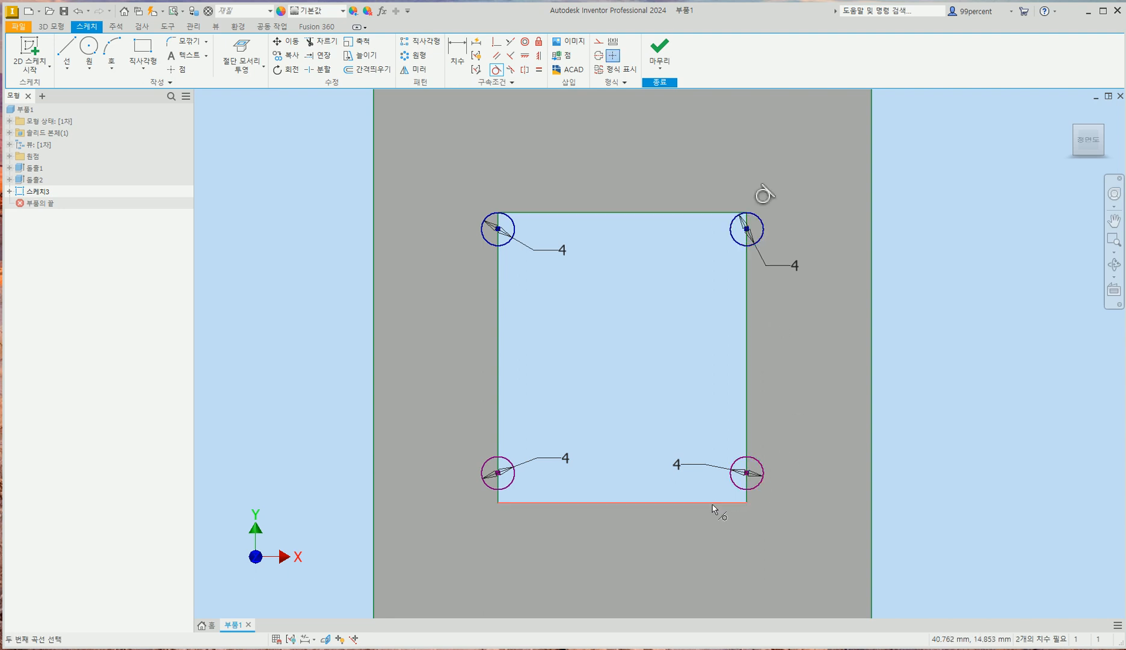
left_click(760, 486)
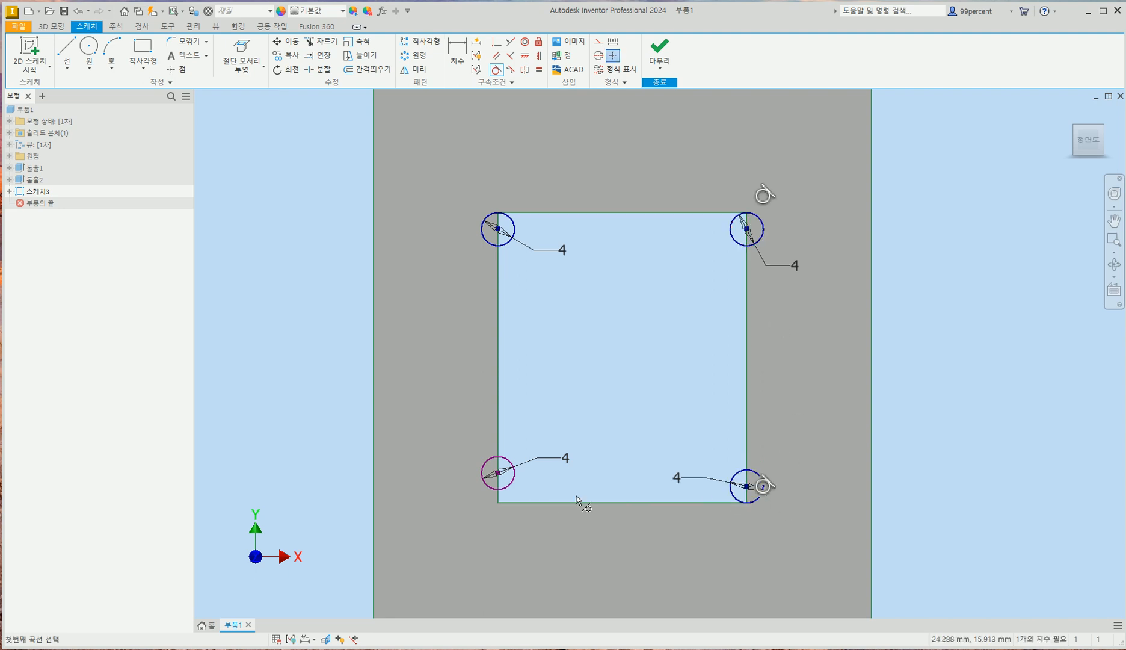
left_click(519, 503)
left_click(503, 490)
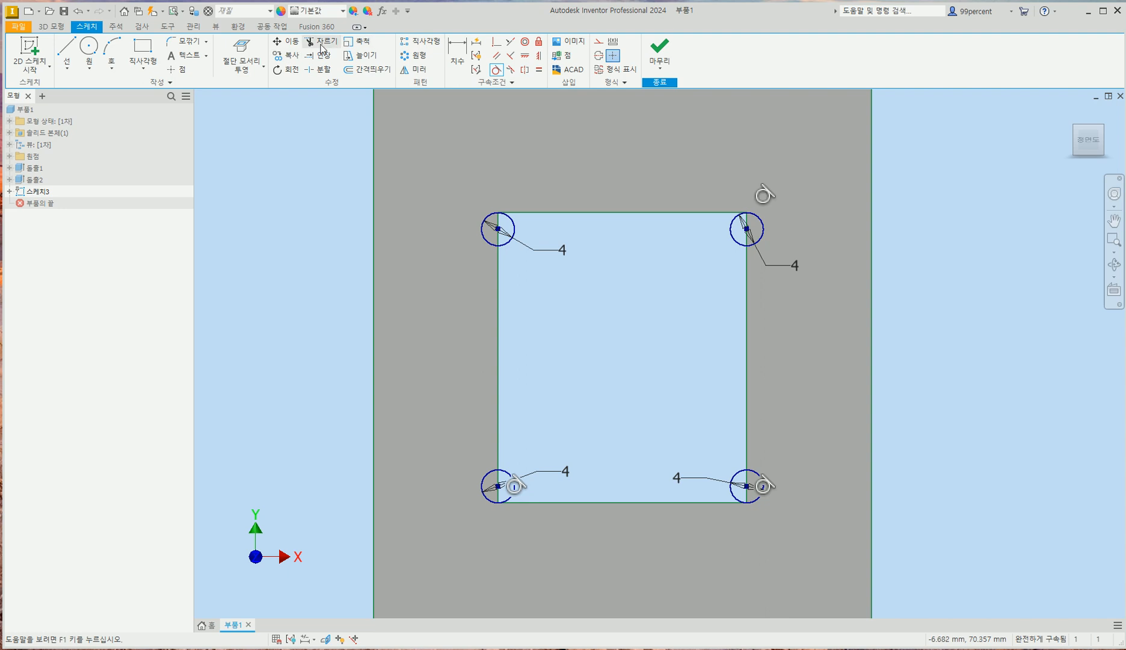
Step: Trim away the halves of the four circles that lie inside the window opening
left_click(319, 43)
left_click(512, 233)
left_click(735, 238)
left_click(735, 485)
left_click(510, 475)
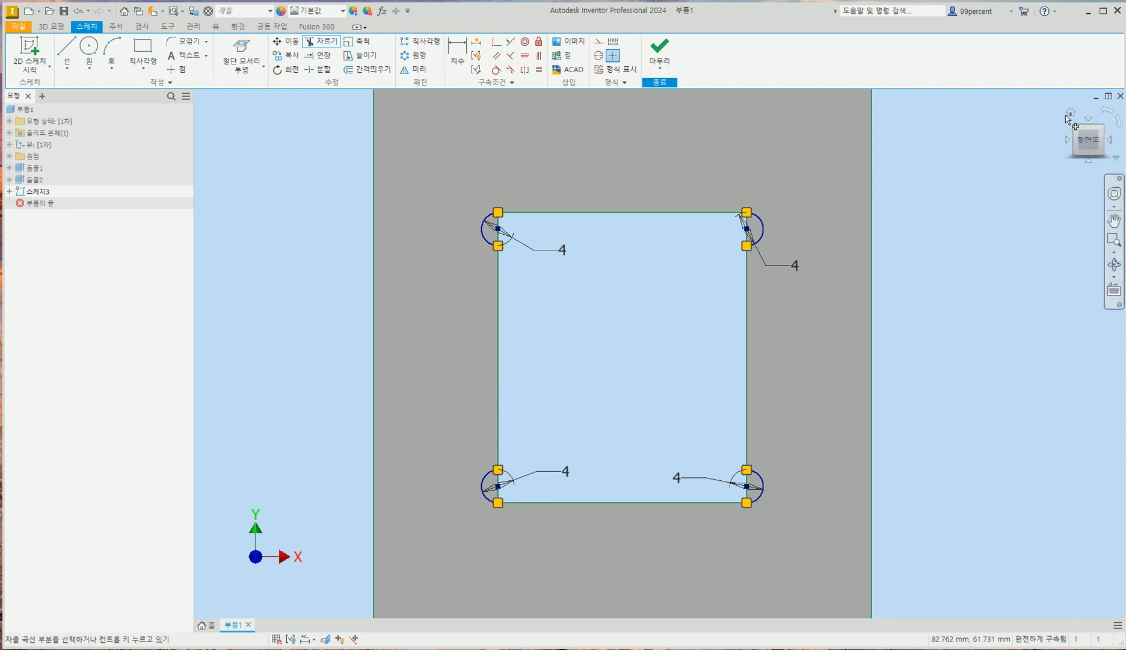
Step: Set up an extrusion of the four half-circle profiles at the window's corners
left_click(1070, 113)
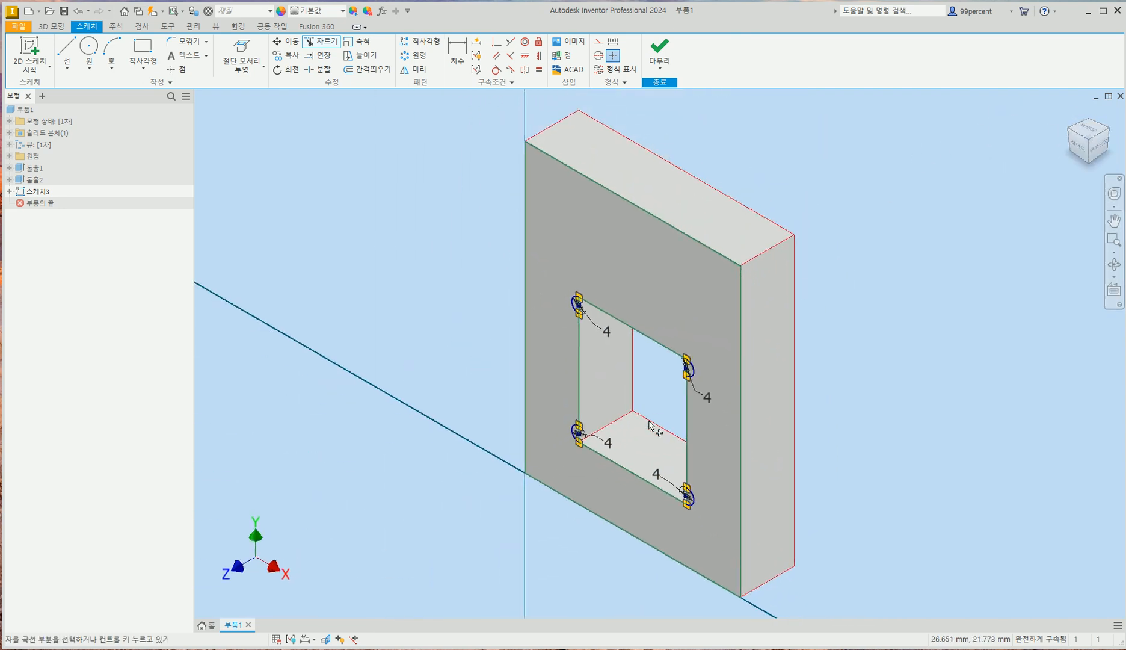
scroll(662, 409, "down", 3)
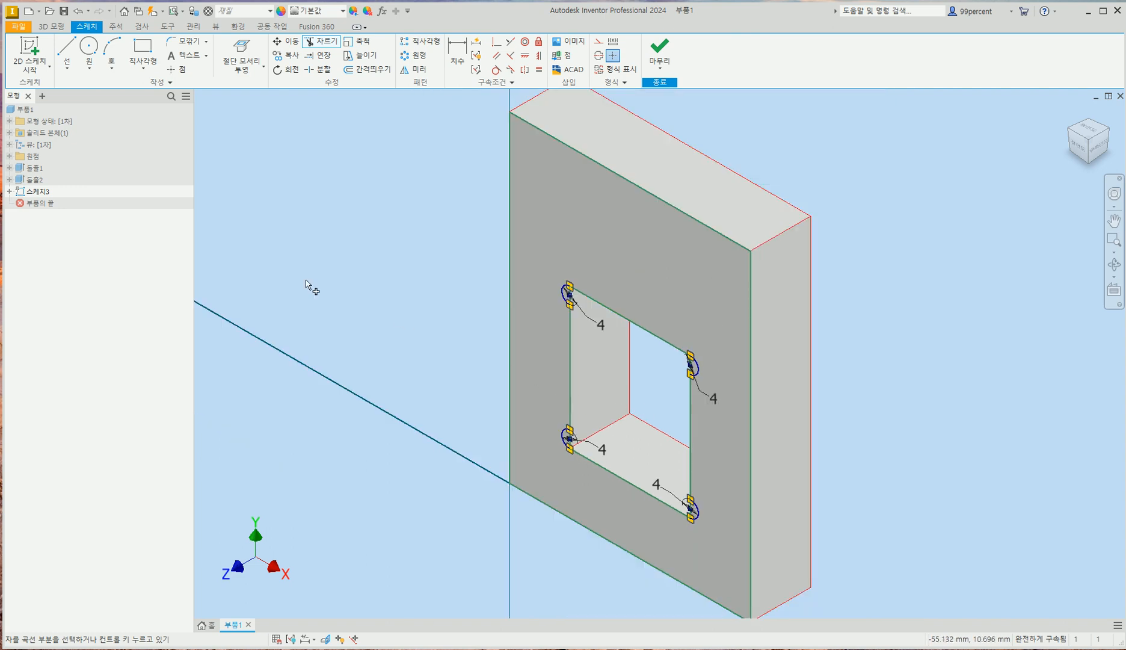
left_click(52, 28)
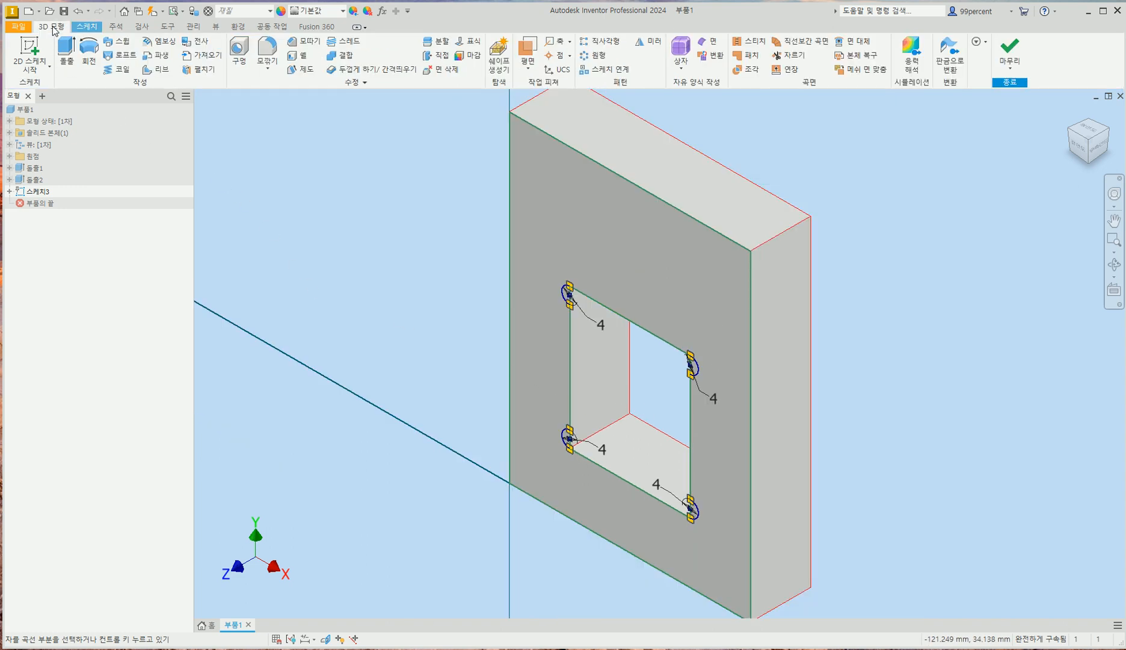
left_click(66, 57)
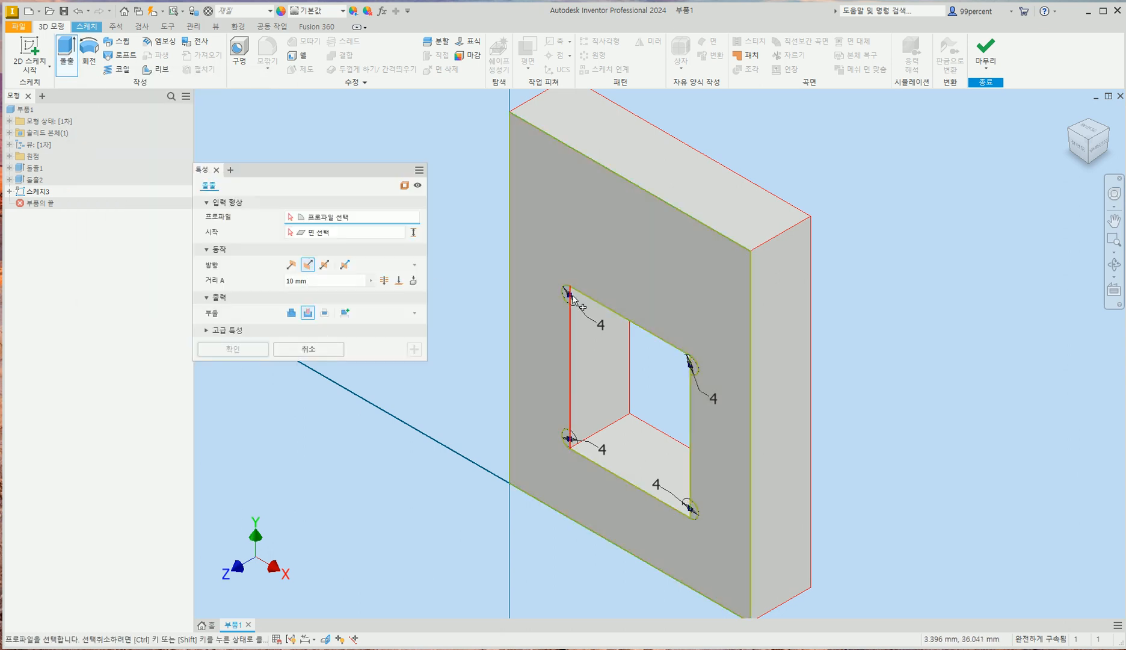
scroll(590, 316, "down", 3)
scroll(578, 307, "down", 4)
left_click(436, 231)
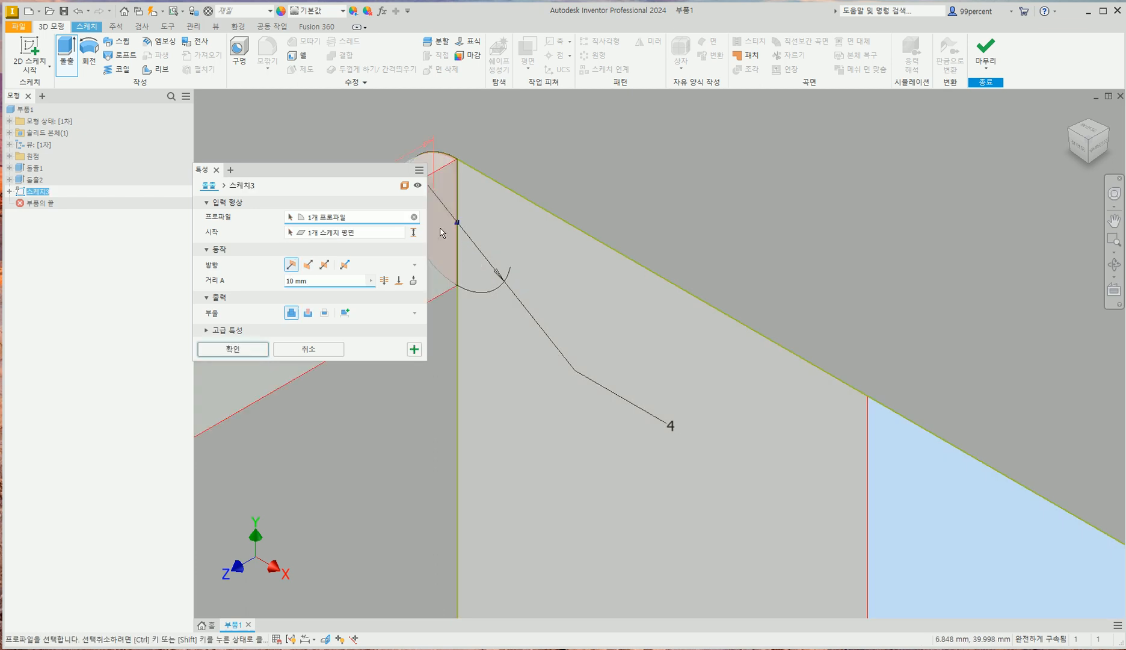
scroll(511, 286, "up", 5)
left_click(675, 391)
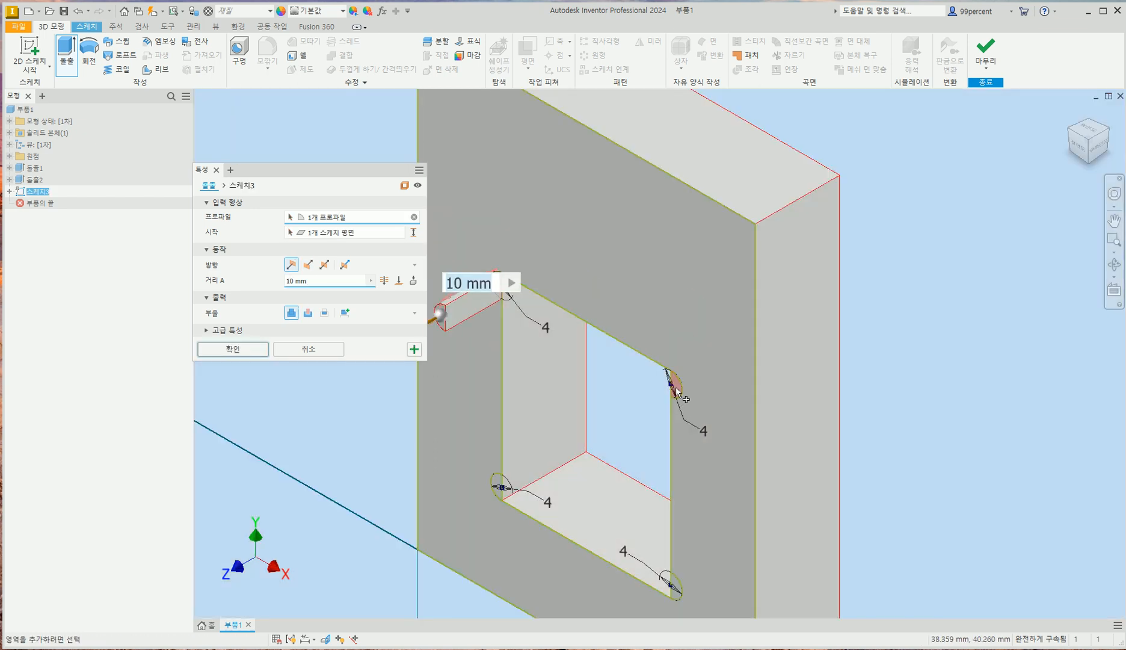
left_click(500, 487)
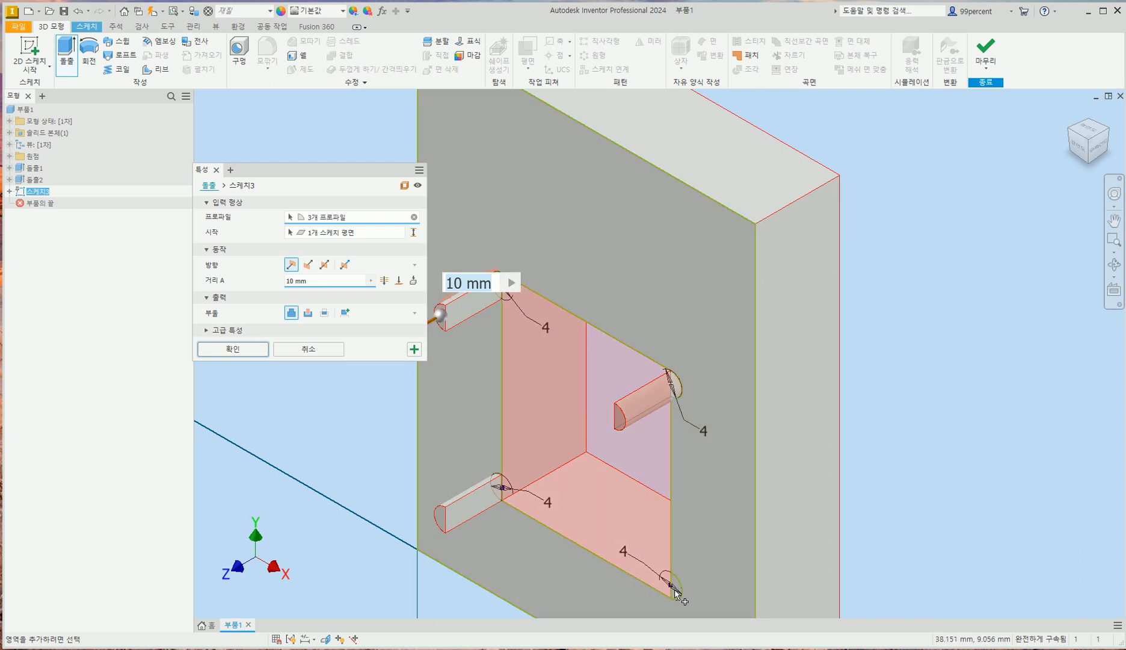
left_click(674, 586)
middle_click_drag(610, 512, 644, 378)
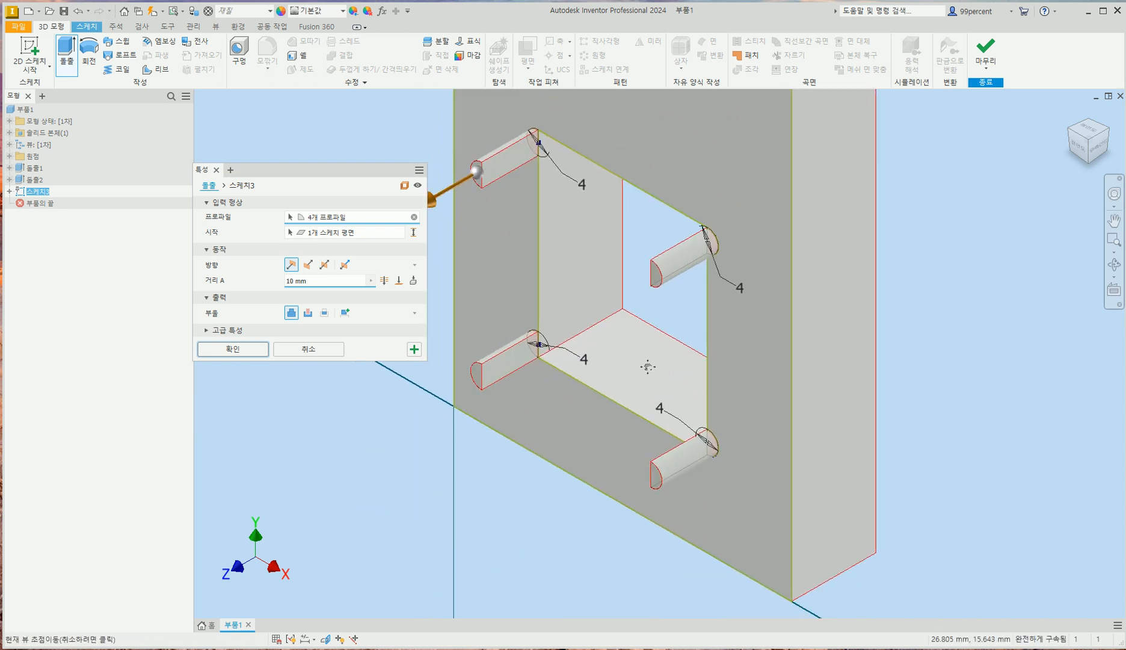
scroll(644, 378, "up", 3)
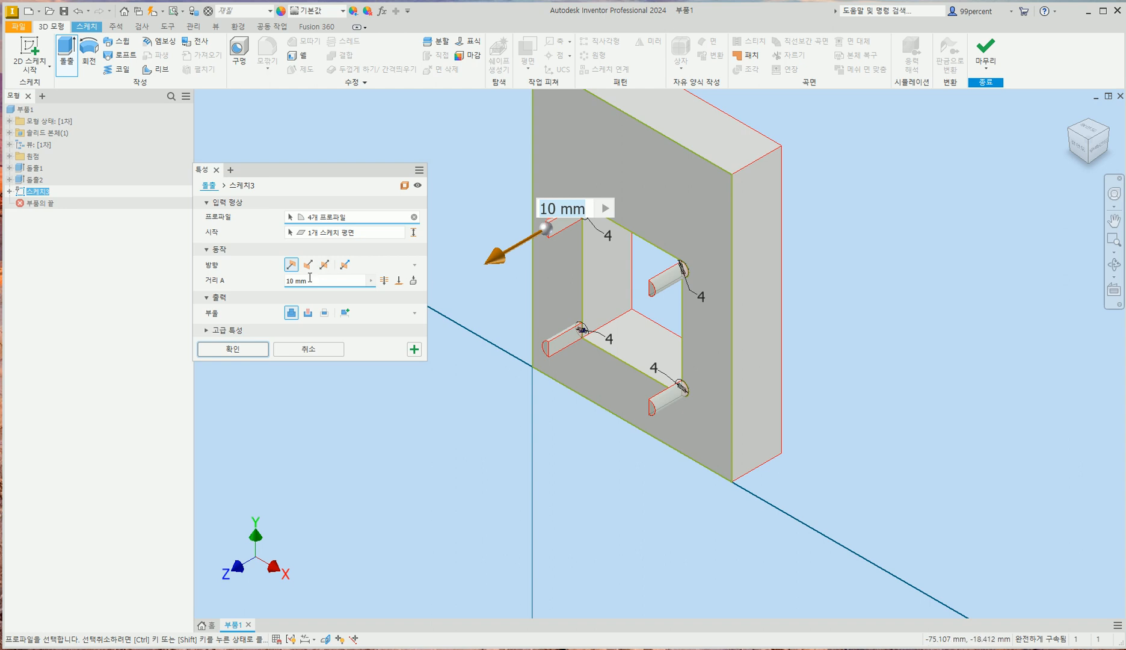
Step: Make the half-circle extrusion a cut running through all of the plate's thickness
left_click(309, 317)
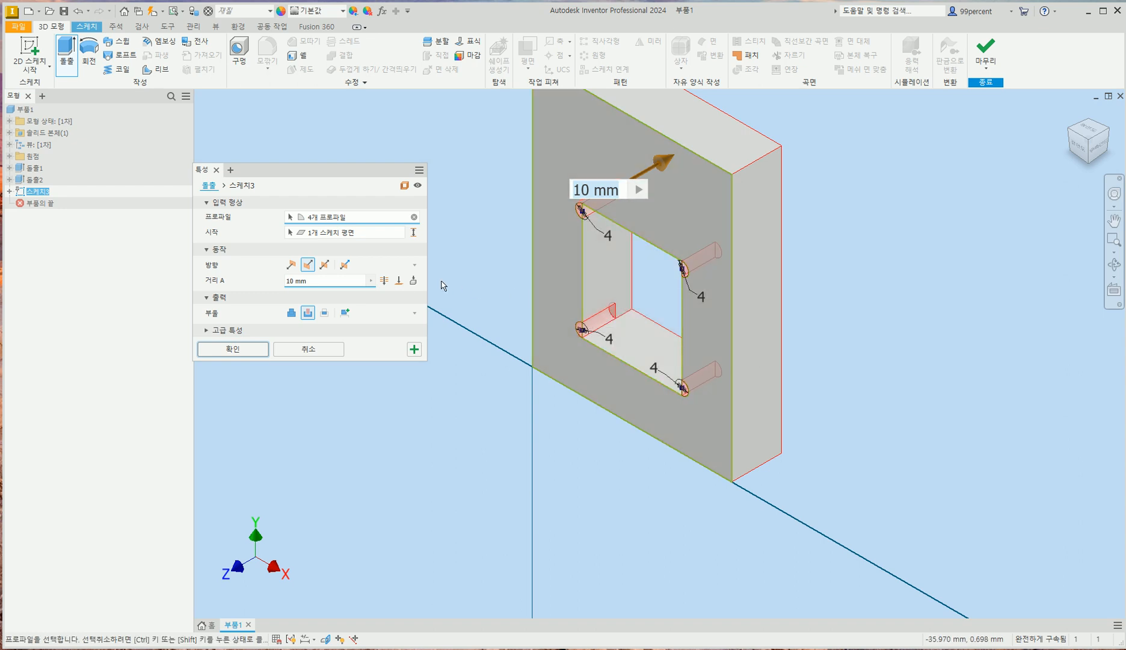
left_click(385, 281)
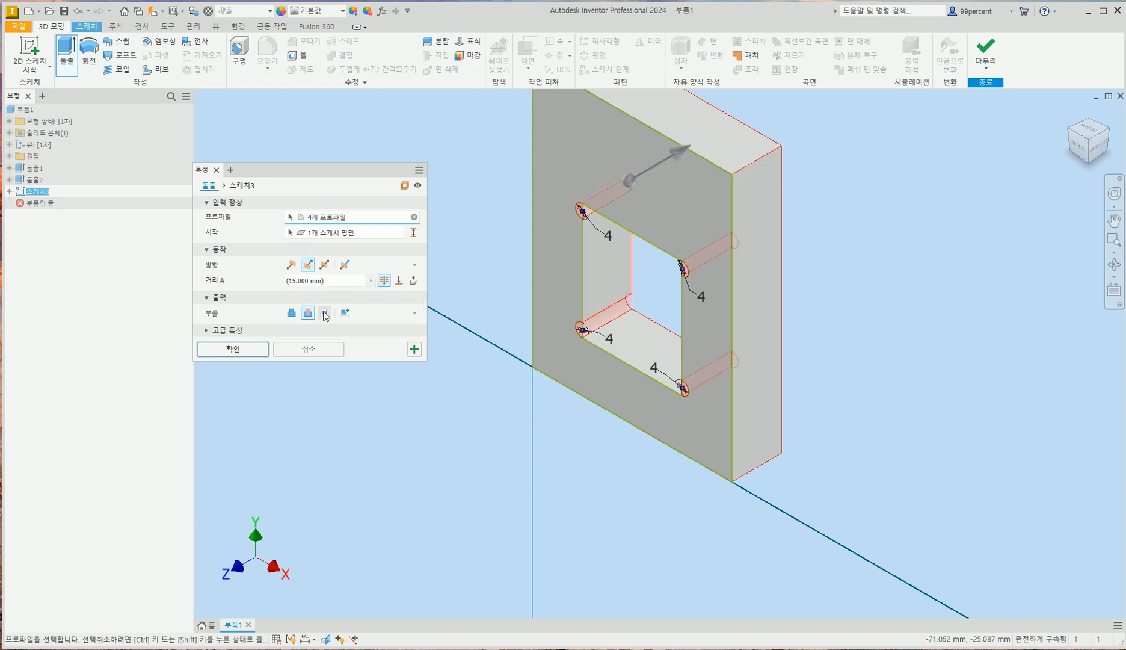
left_click(257, 351)
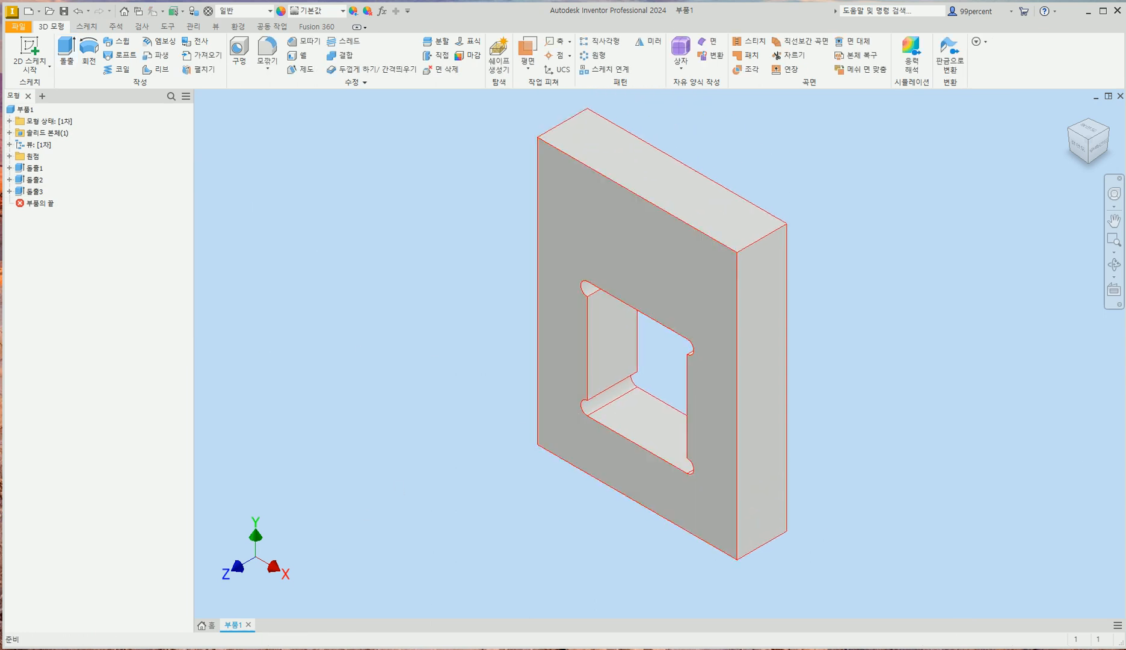
Step: Consult the PDF drawing, then start a new sketch on the plate's front face with its cut edges projected
key("alt+Tab")
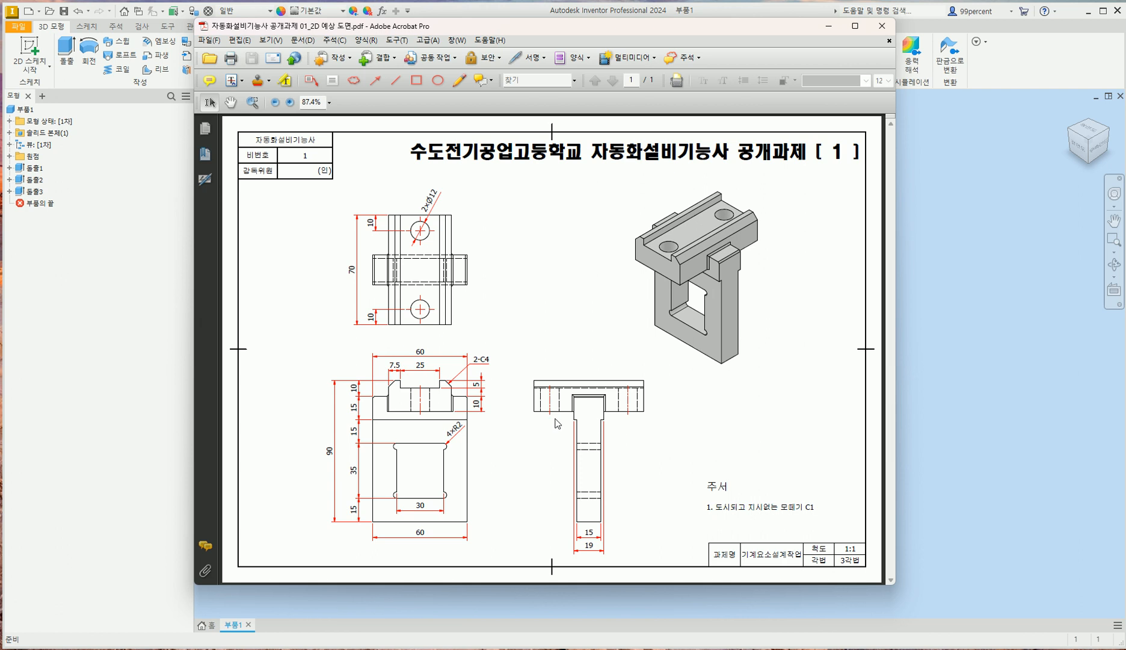
left_click(974, 364)
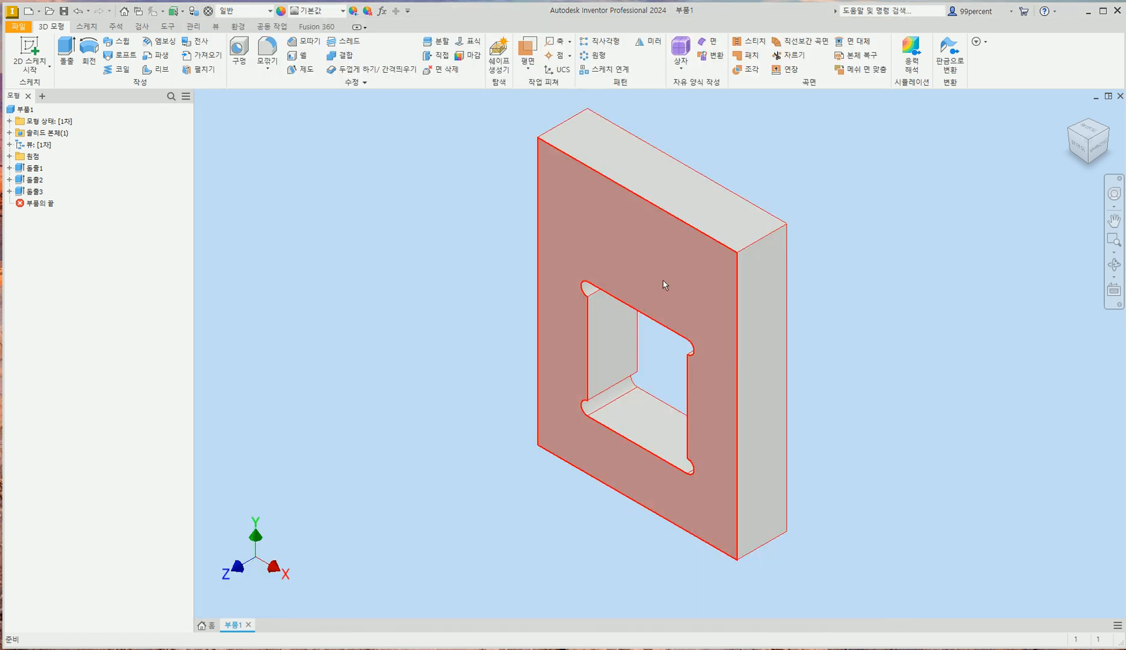
left_click(626, 255)
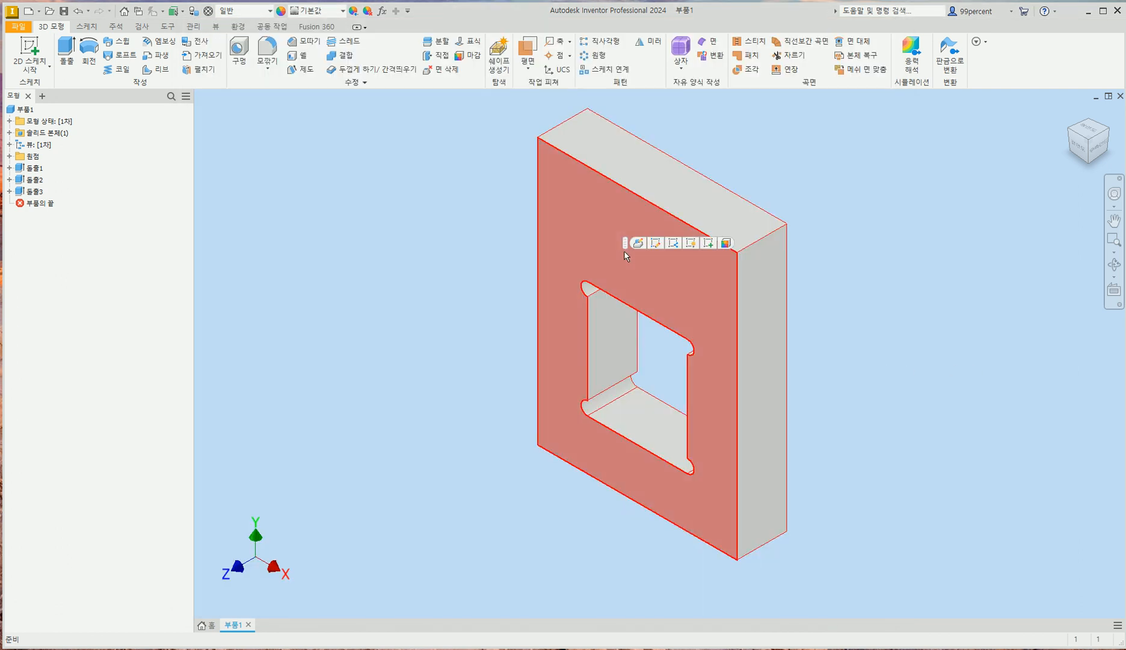
left_click(708, 243)
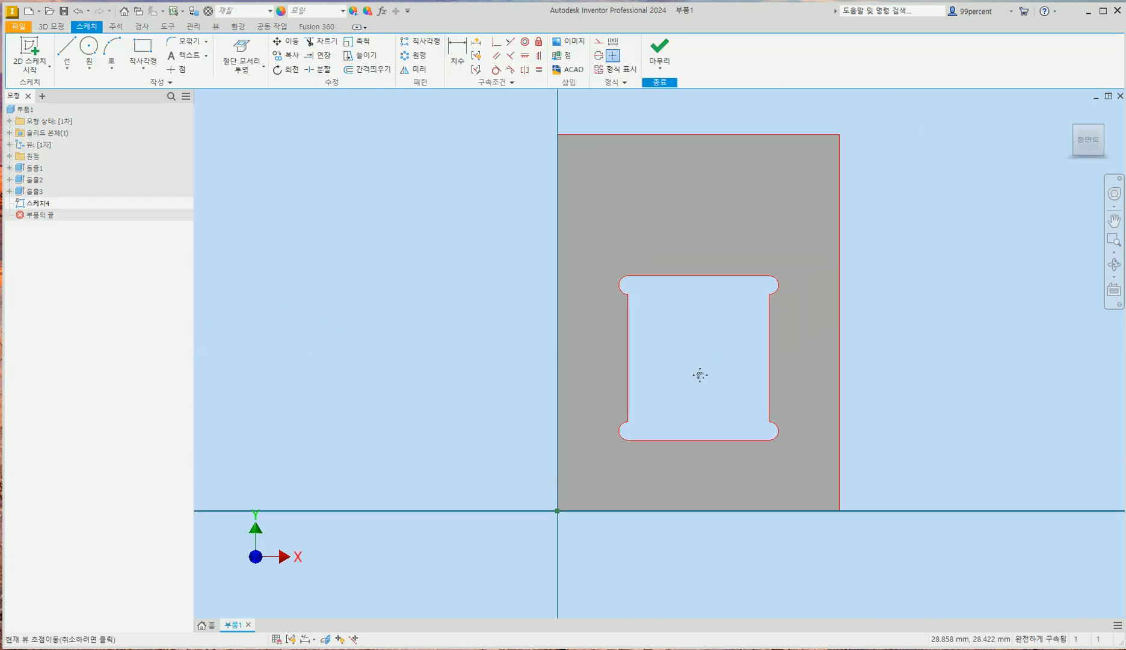
left_click(242, 55)
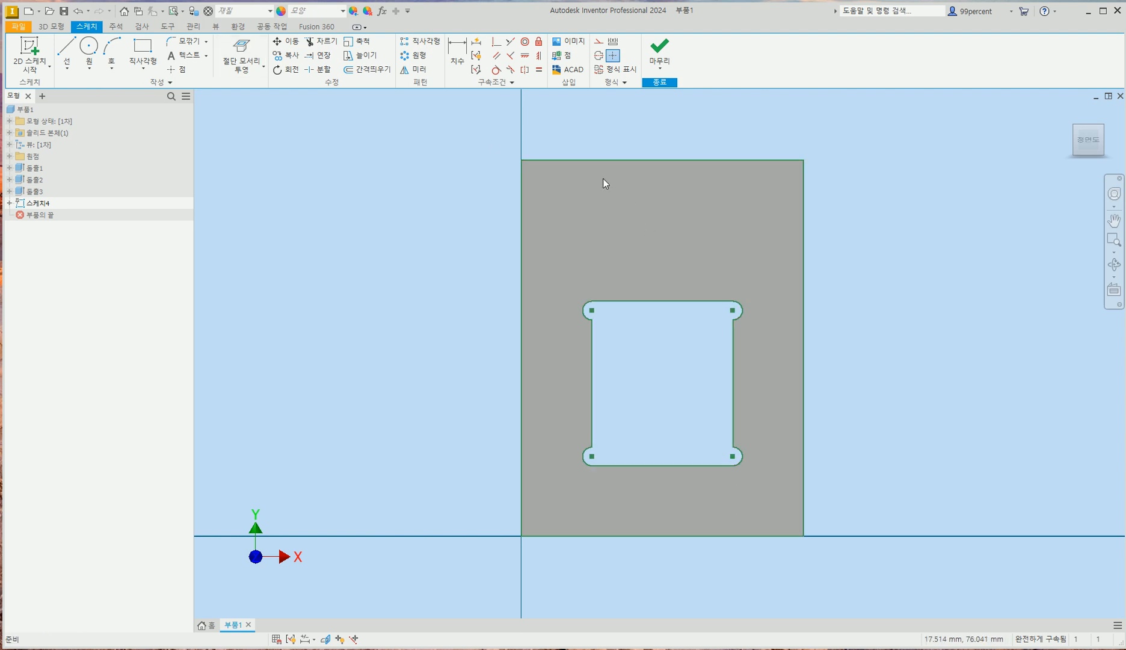
Step: Draw a horizontal line about 12 mm below the plate's top edge and extend it fully to the right edge
left_click(65, 49)
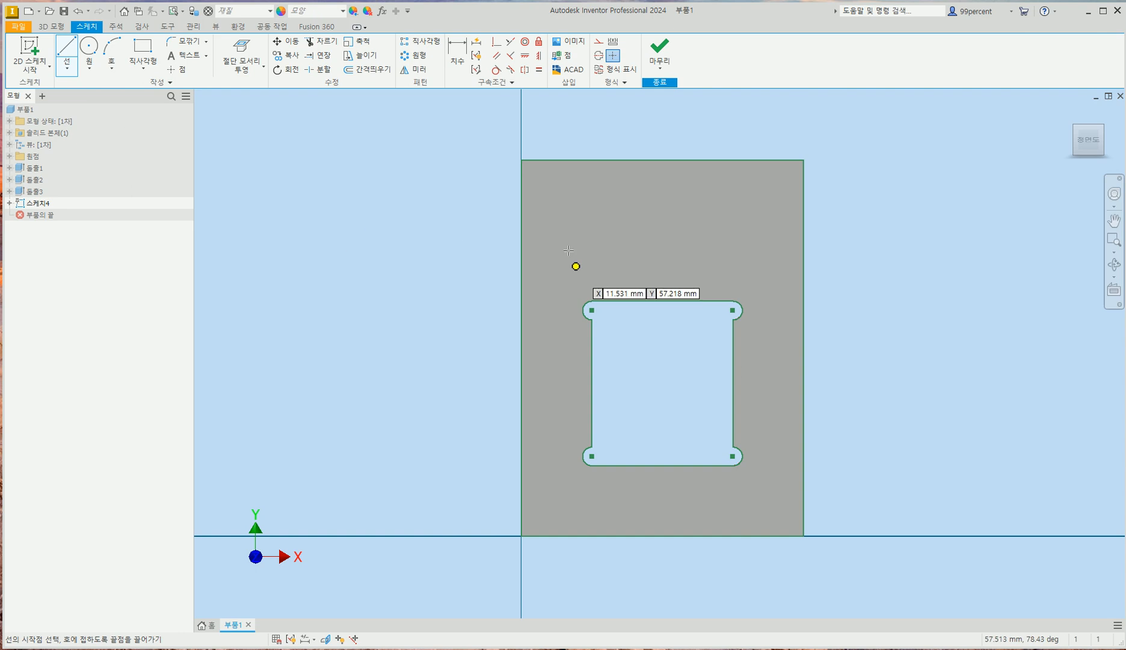
left_click(521, 217)
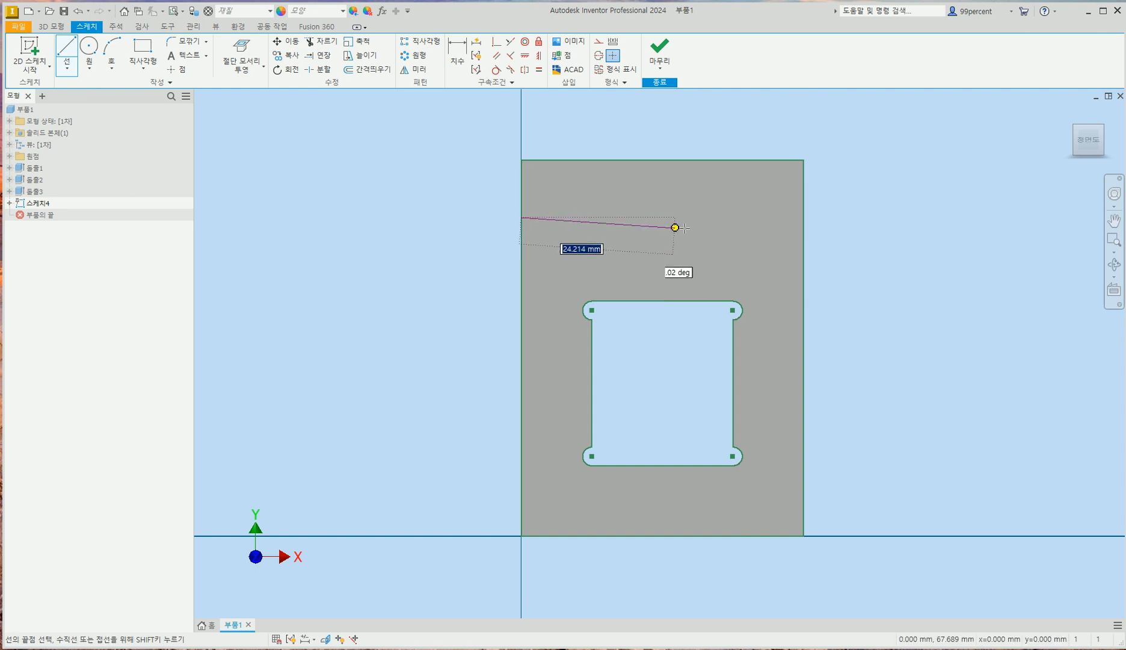
left_click(804, 217)
key("Escape")
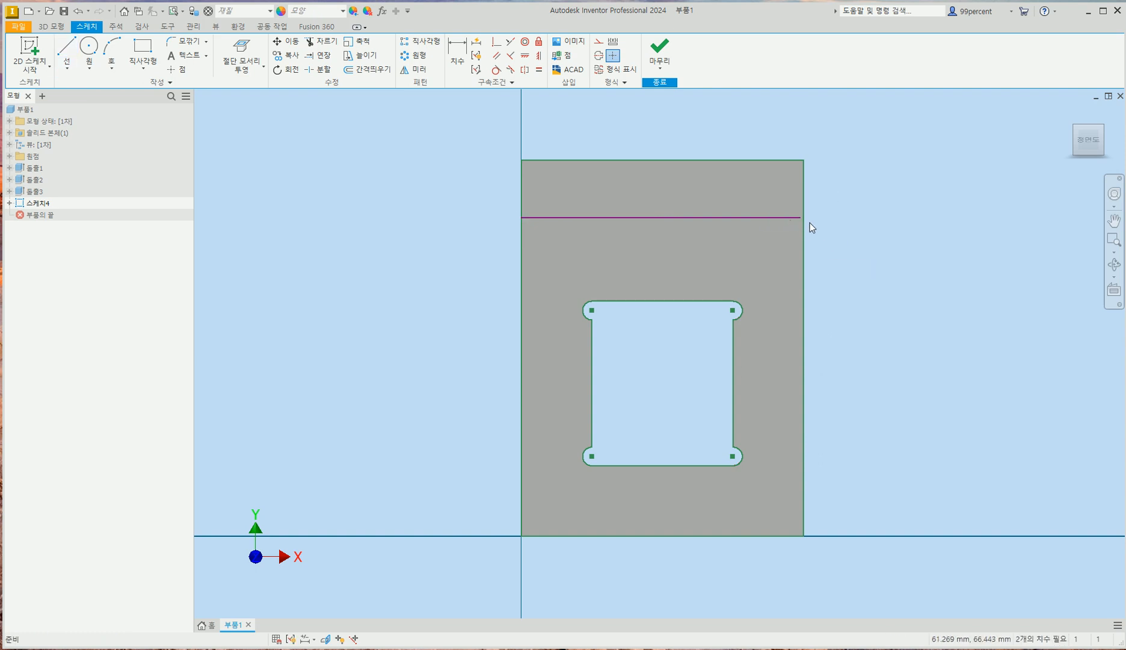
left_click(325, 62)
left_click(765, 221)
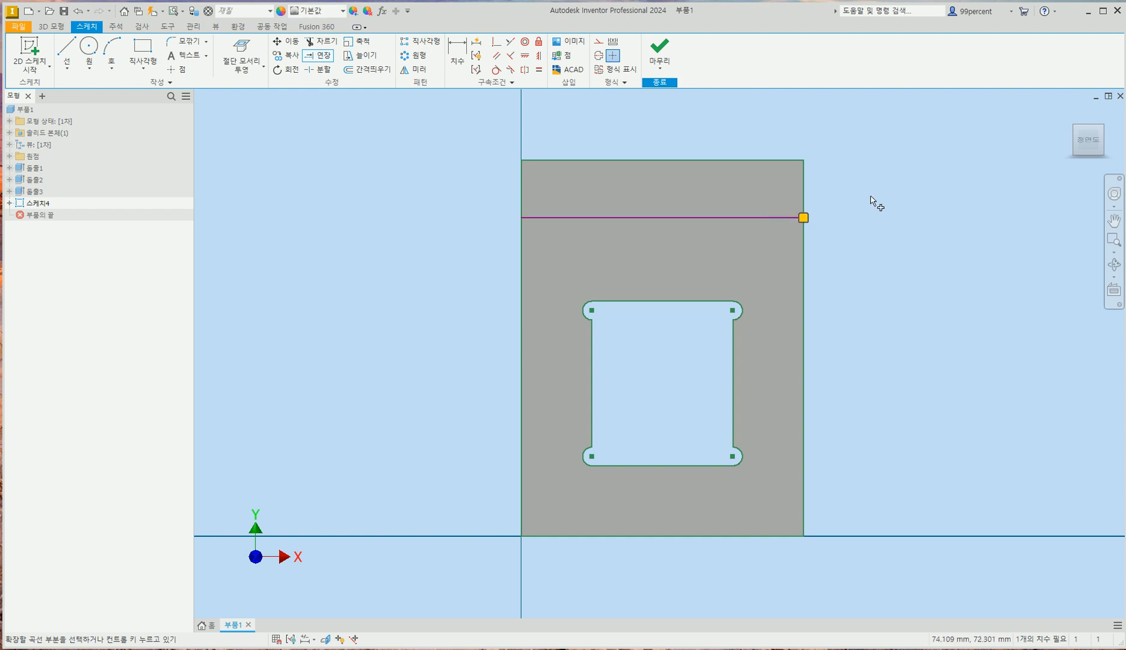
key("Escape")
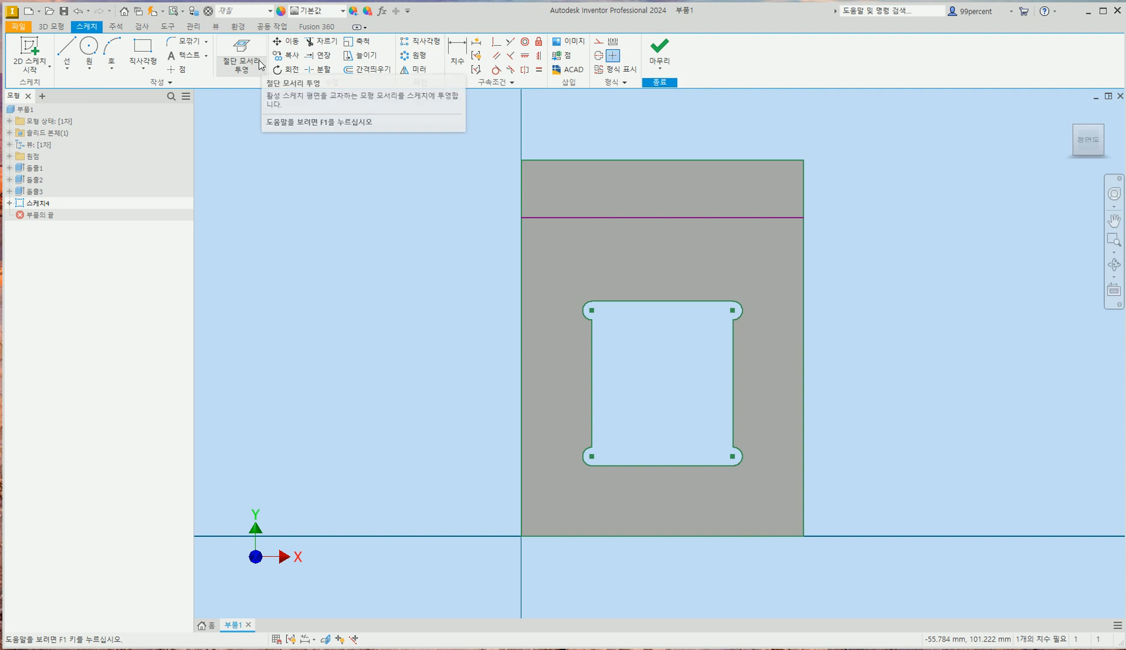
Step: Dimension the horizontal line 15 mm below the plate's top edge
left_click(462, 48)
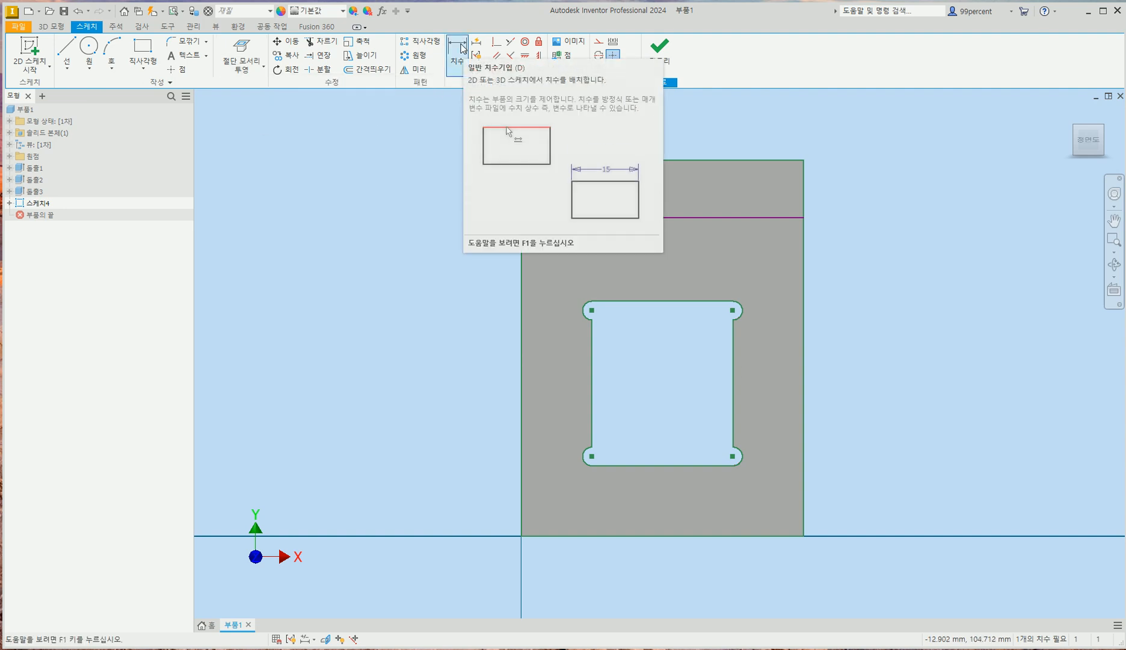
left_click(684, 161)
left_click(656, 218)
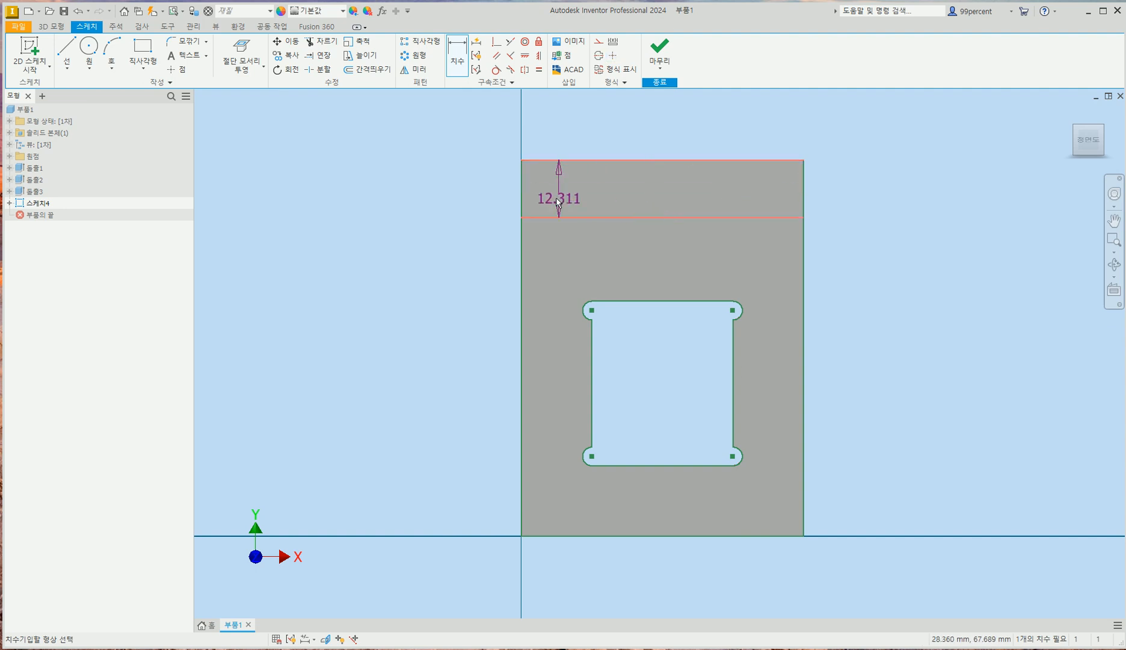
left_click(488, 194)
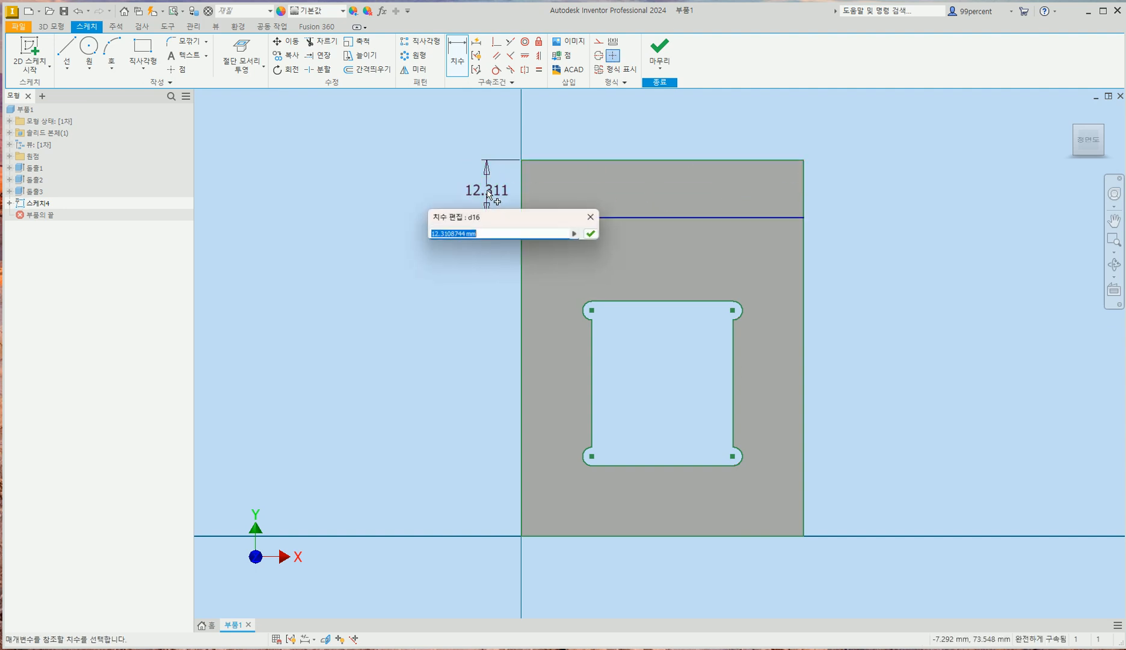
type("15")
left_click(592, 234)
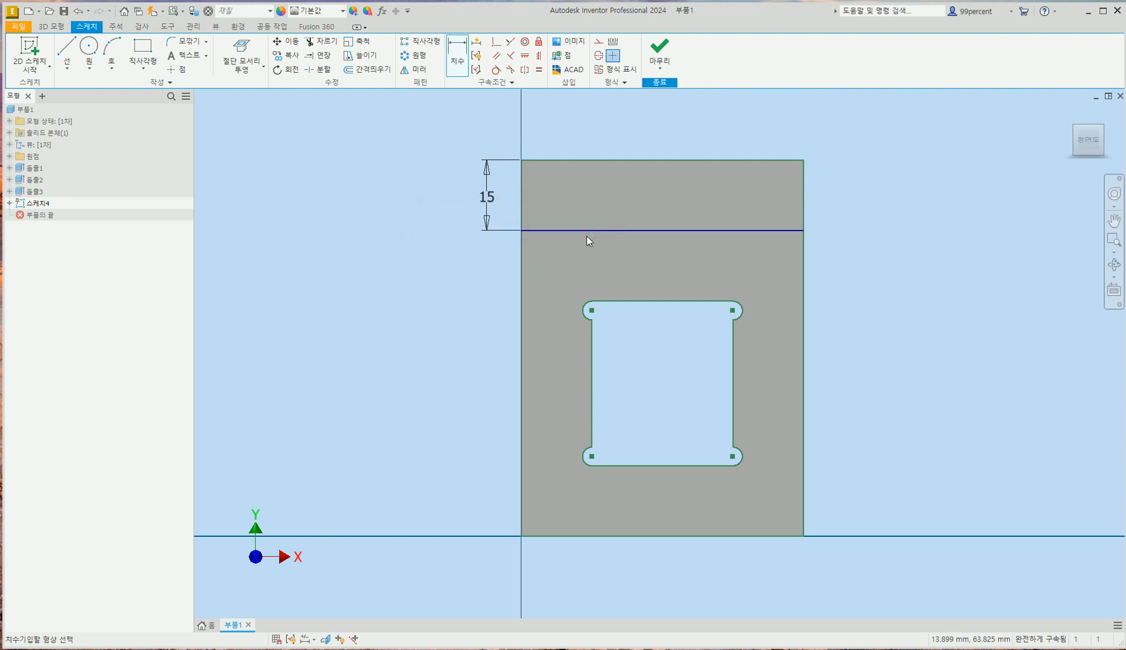
Step: Extrude the 15 mm strip along the plate's top 2 mm outward from the front face, joined to the body
left_click(1069, 114)
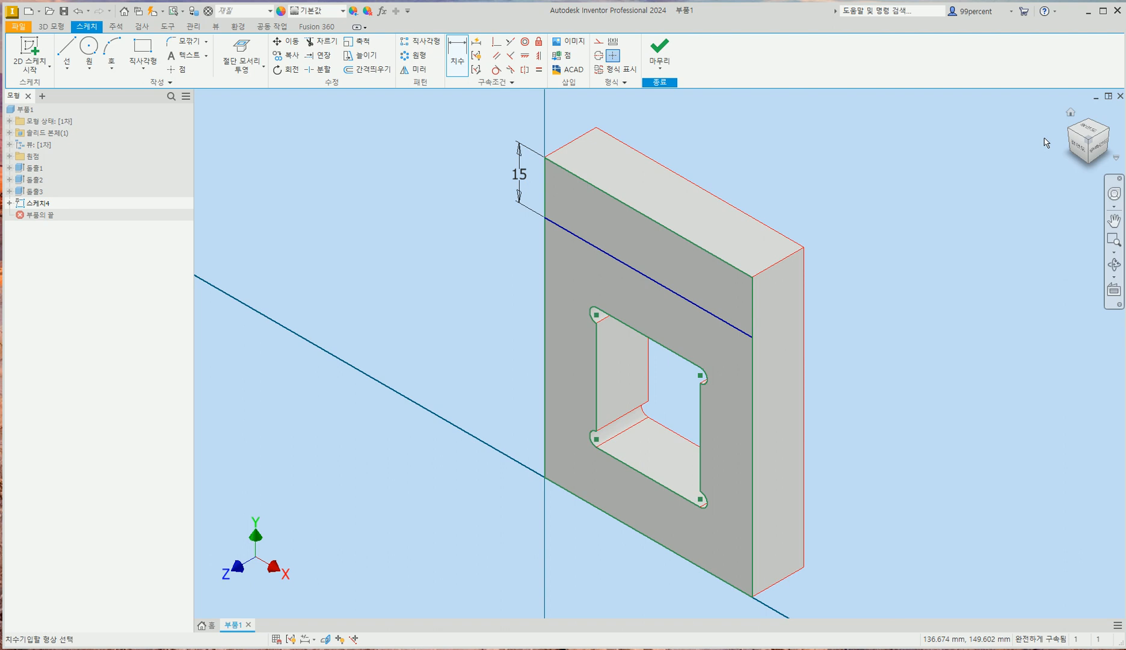
left_click(51, 27)
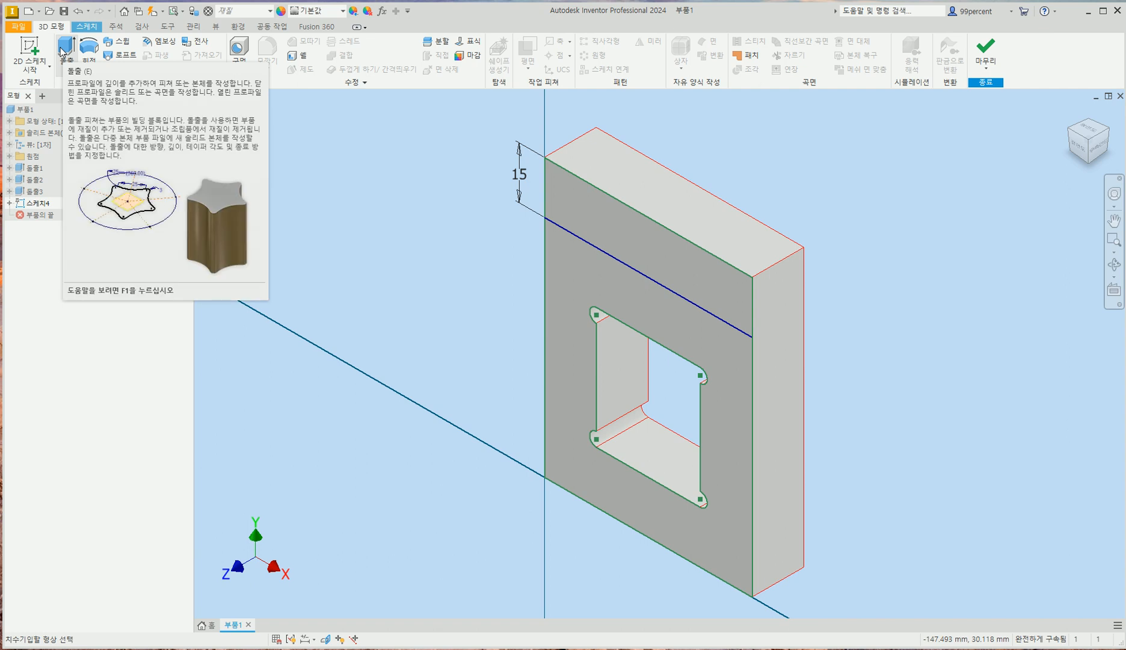
left_click(64, 49)
left_click(615, 231)
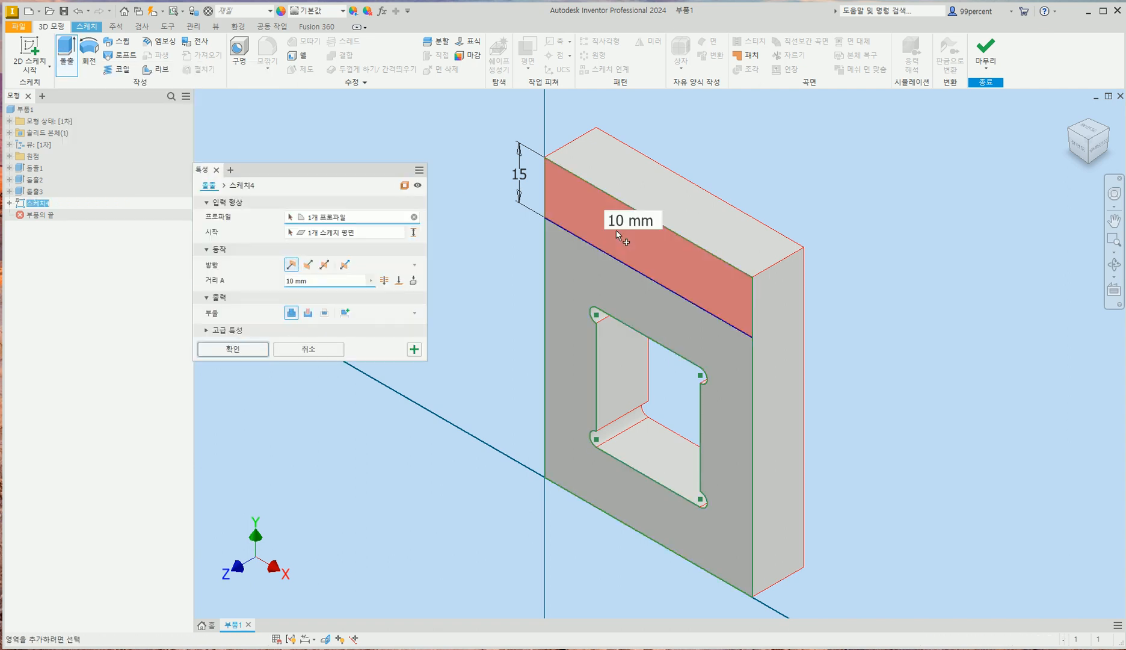
left_click(322, 281)
type("2")
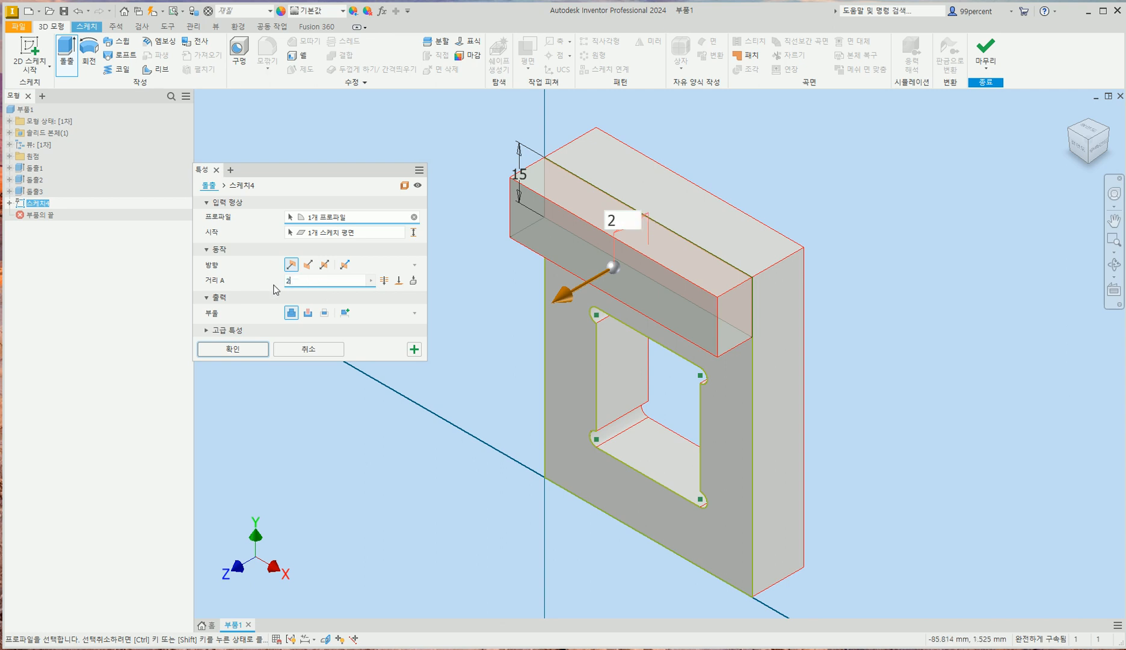
left_click(246, 352)
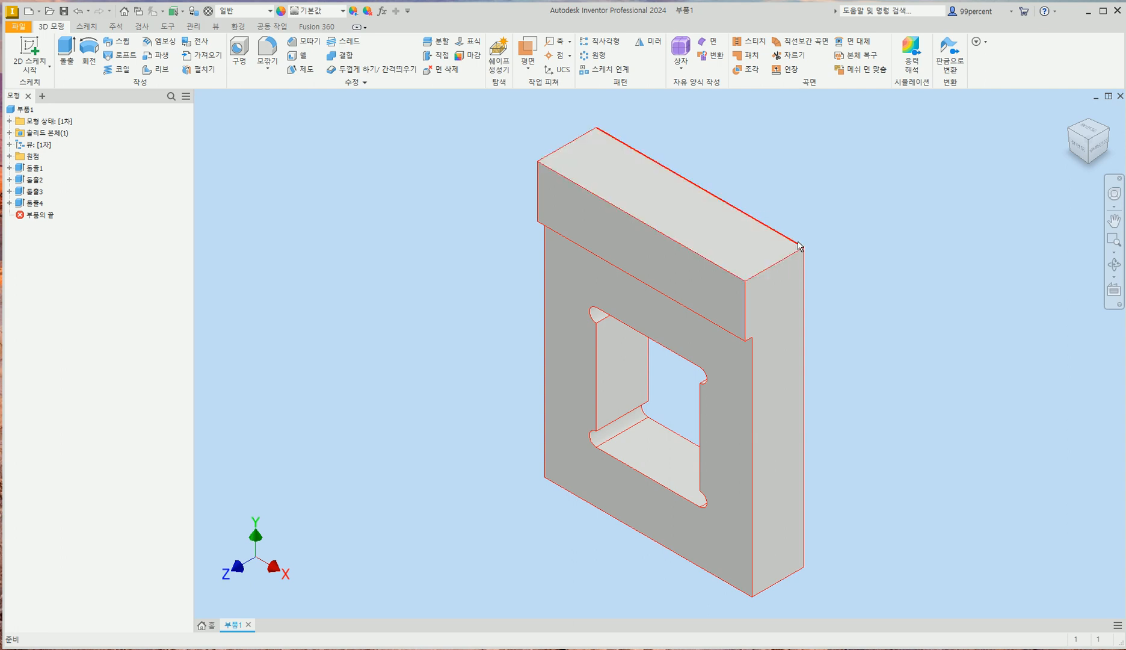
Step: Mirror the 2 mm top-strip extrusion about the XY plane onto the plate's back face
left_click(1104, 145)
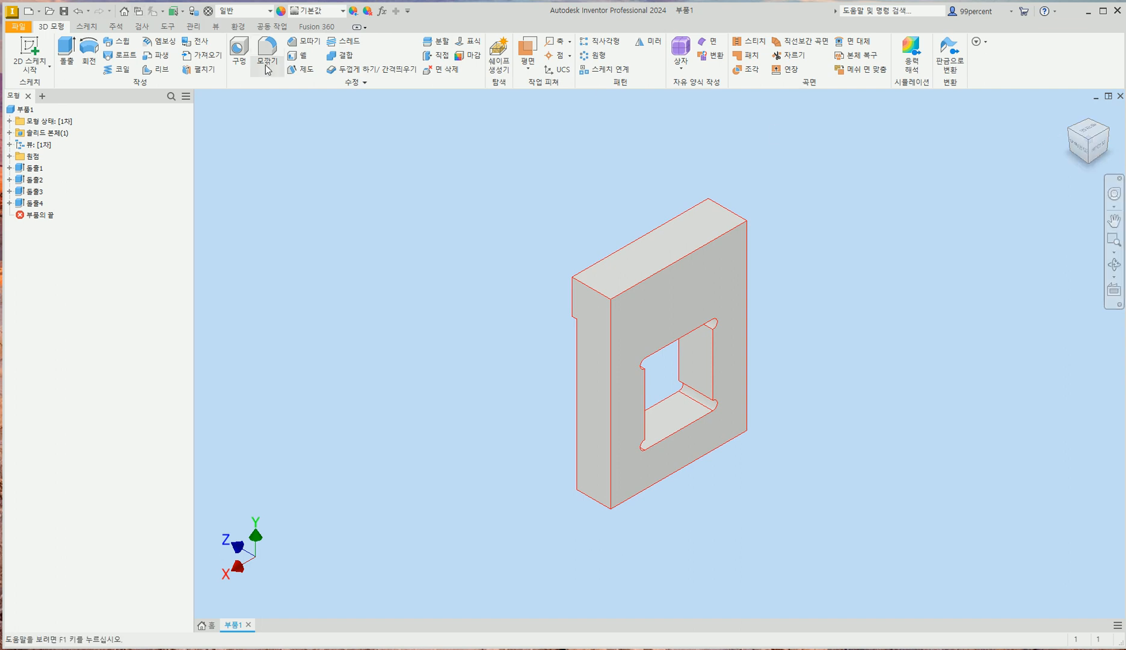
left_click(651, 46)
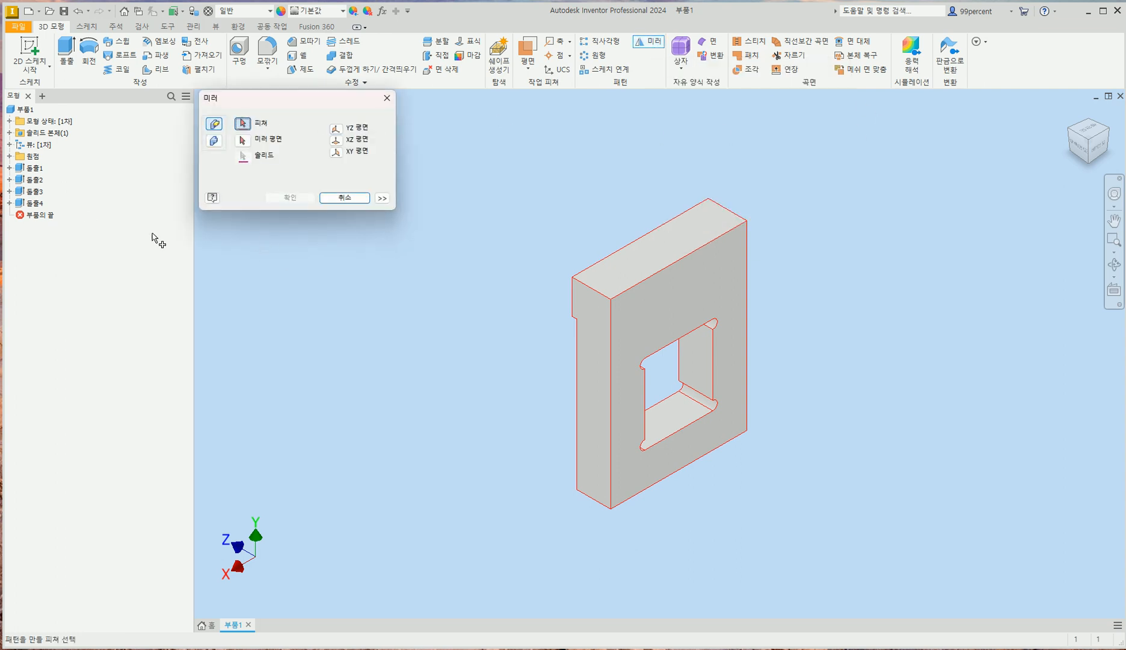
left_click(35, 204)
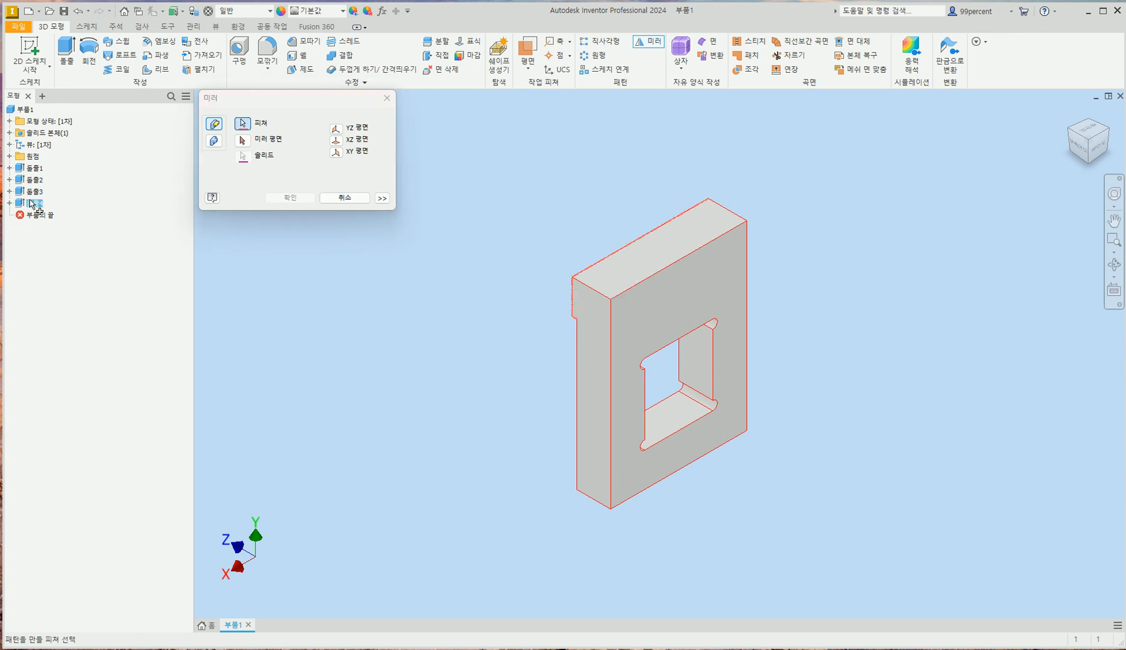
left_click(1069, 132)
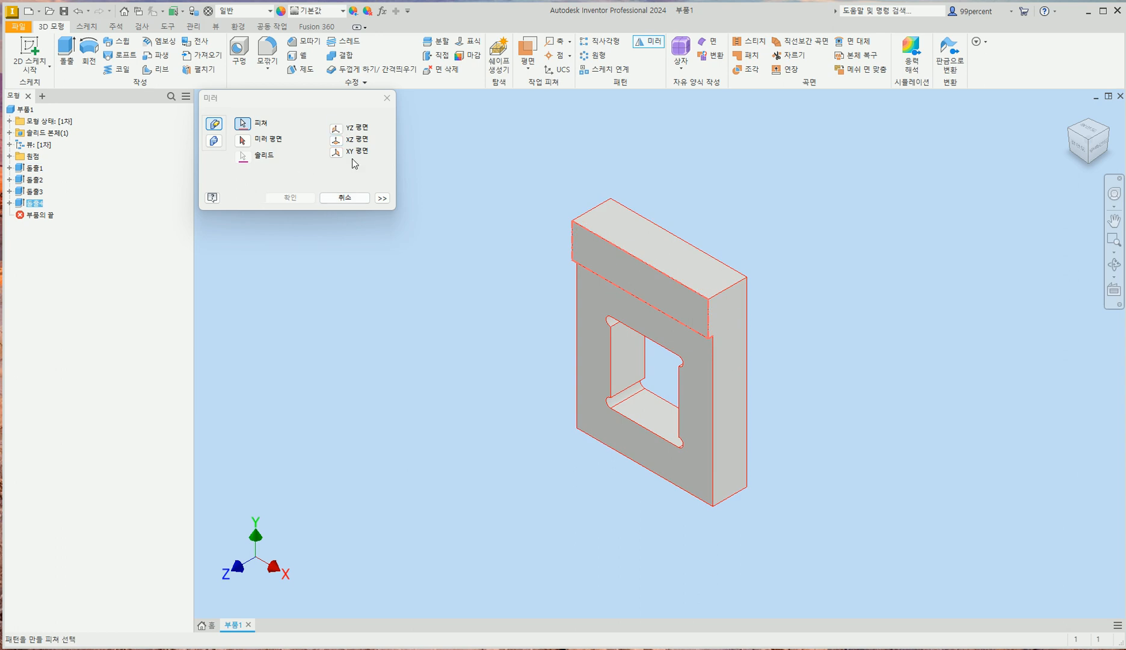
left_click(337, 152)
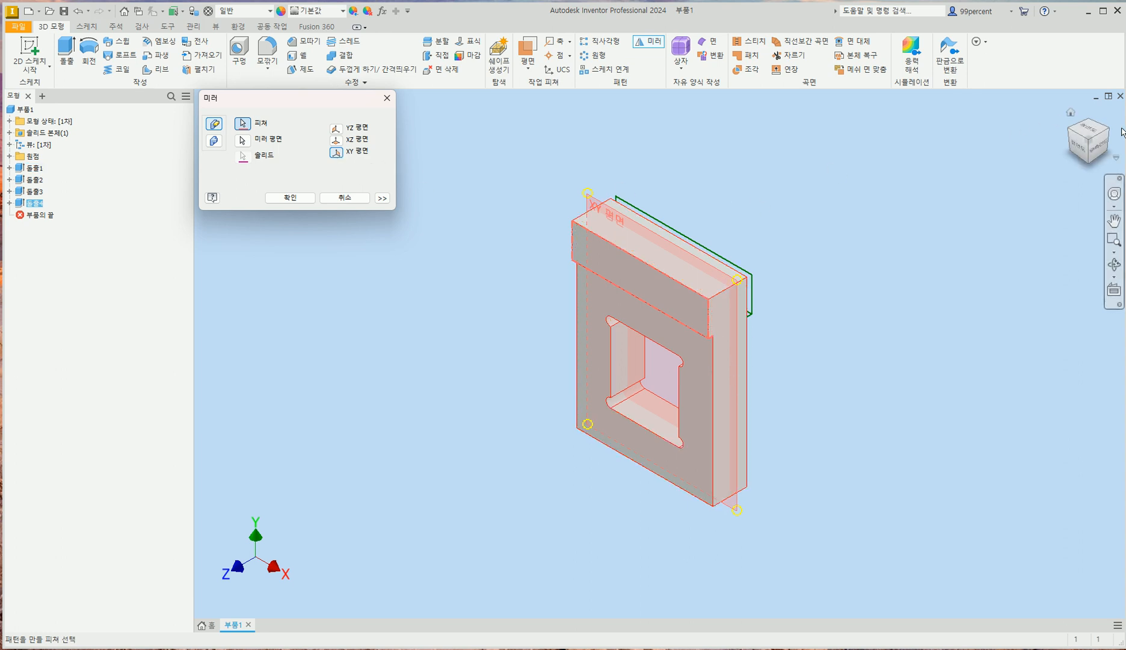
left_click(1096, 147)
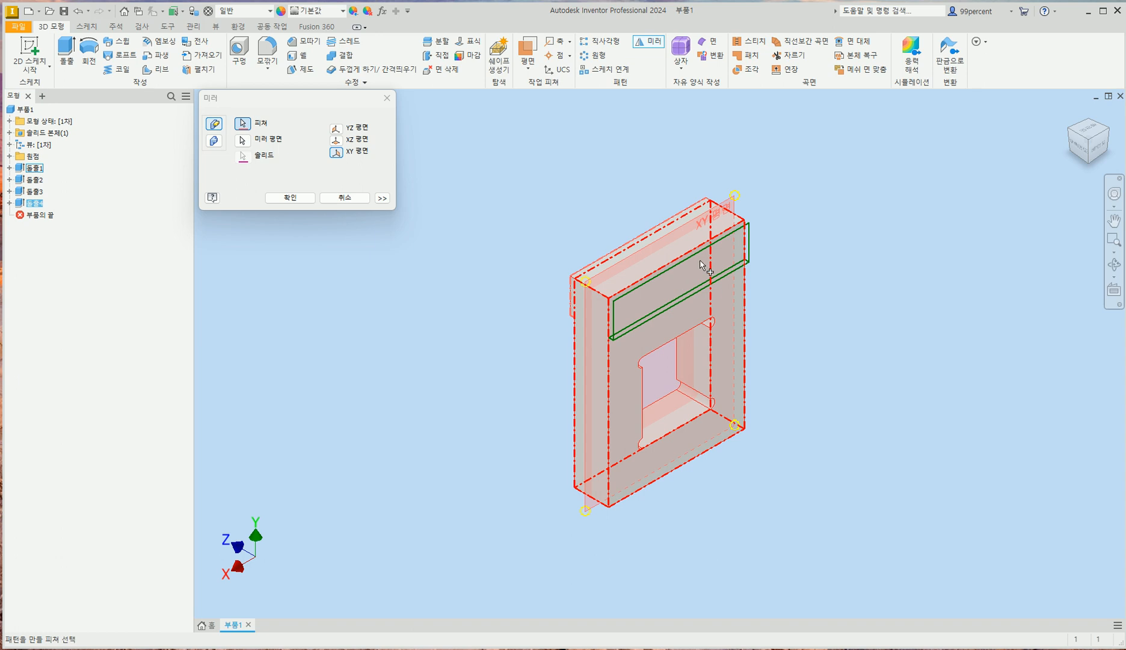
left_click(297, 197)
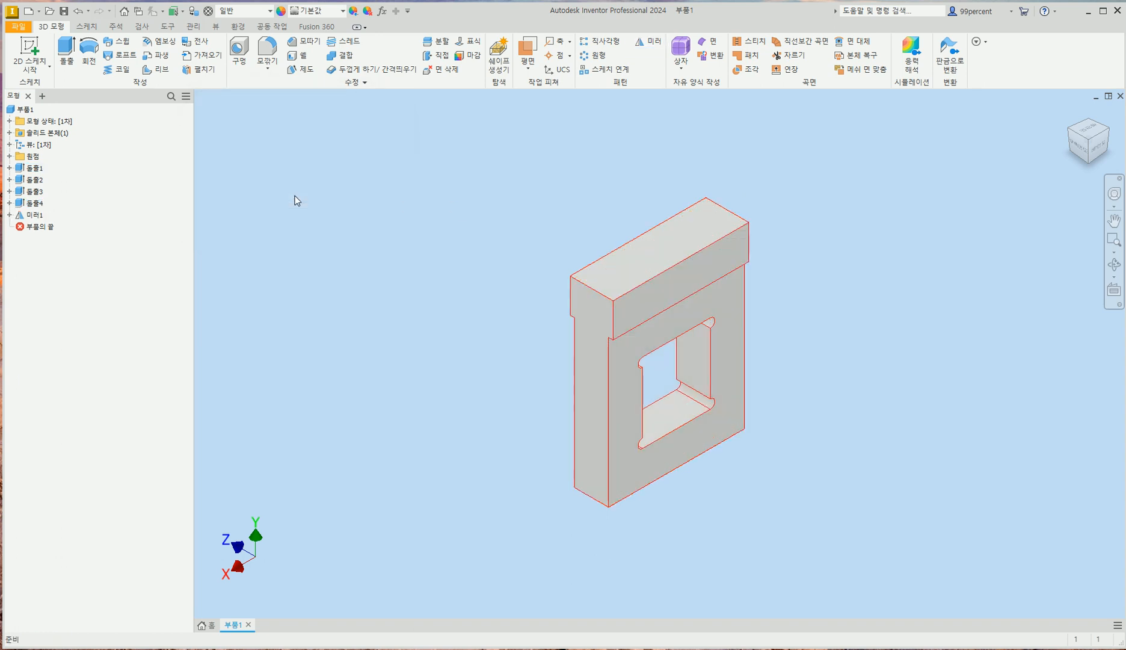
Step: Consult the PDF drawing, then start a new sketch on the XY origin plane
left_click(1070, 114)
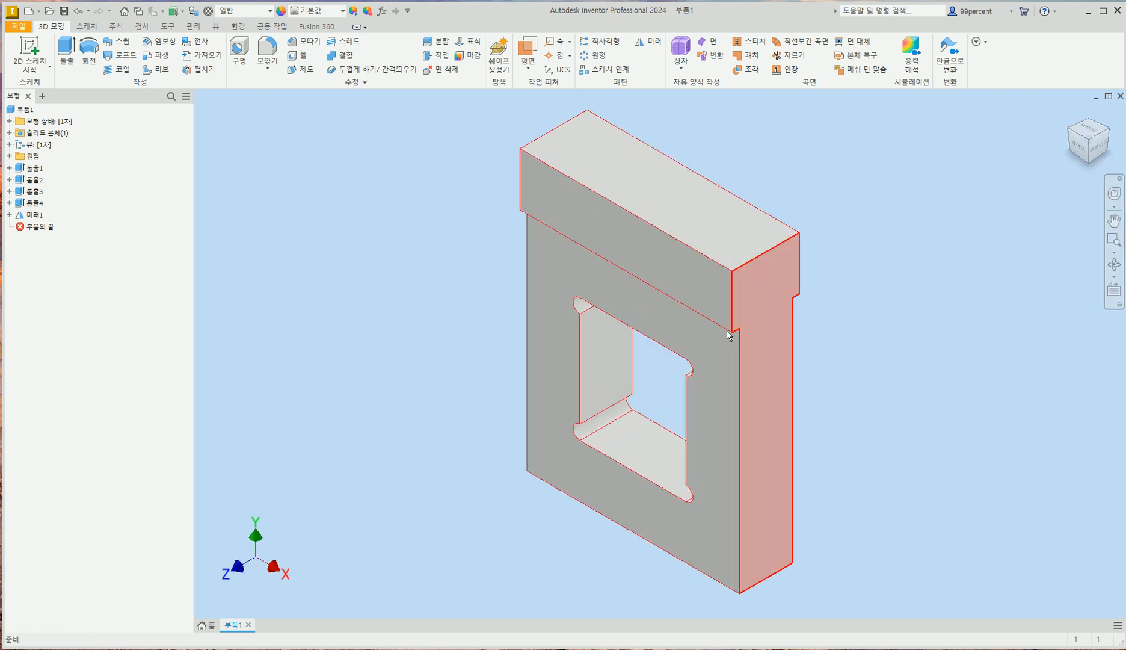
left_click(366, 609)
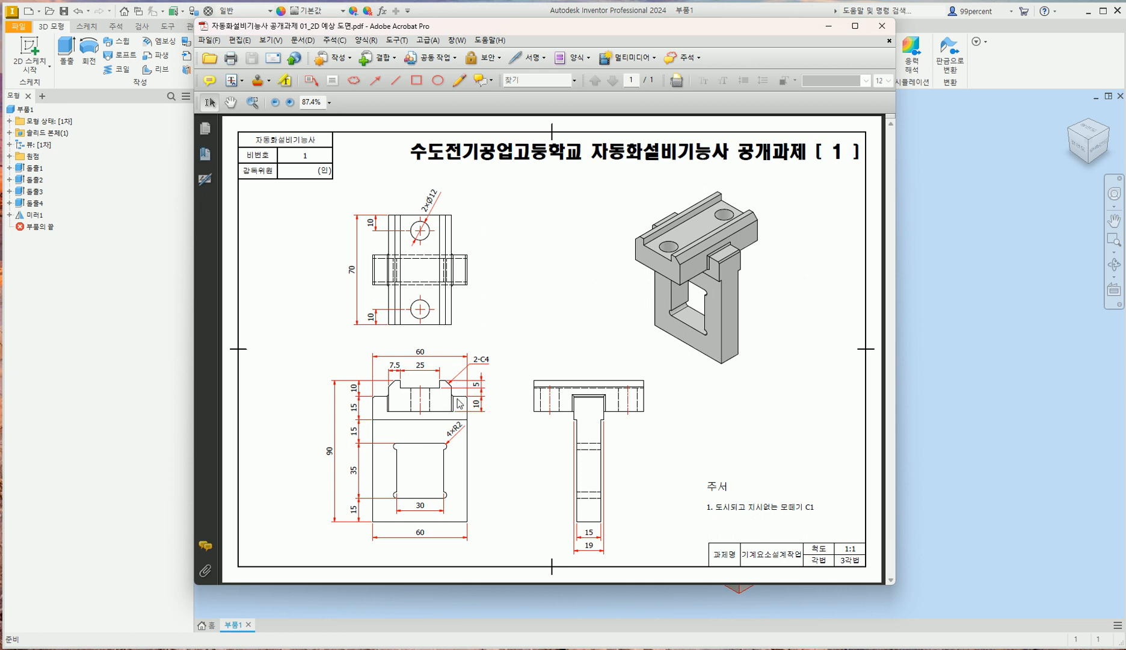
left_click(952, 385)
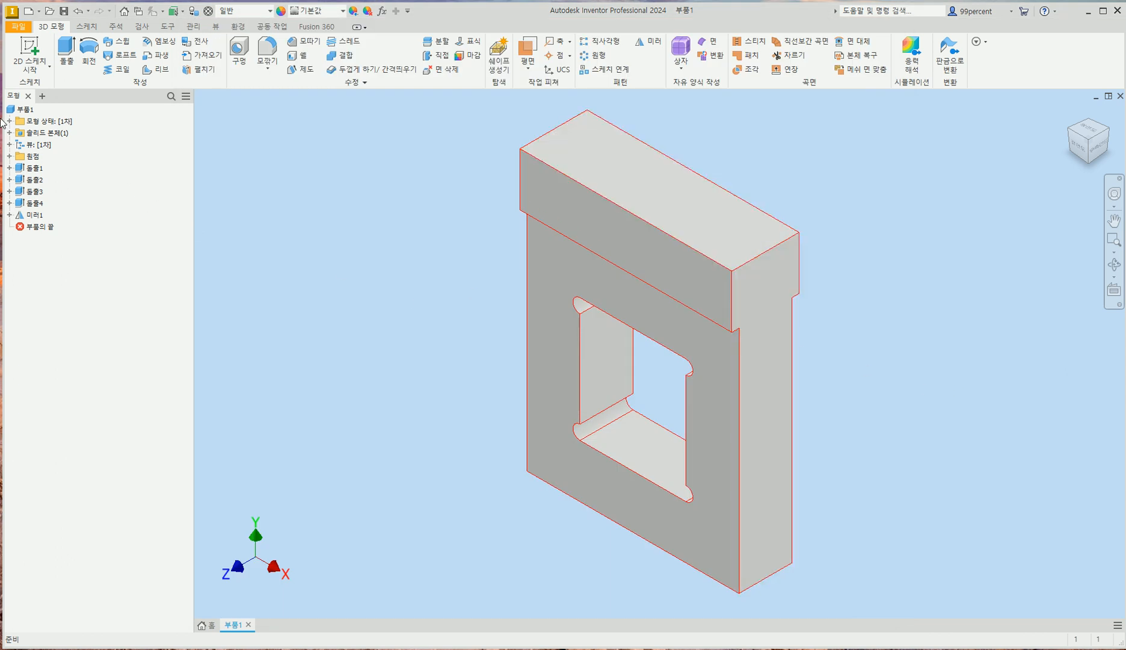
left_click(9, 157)
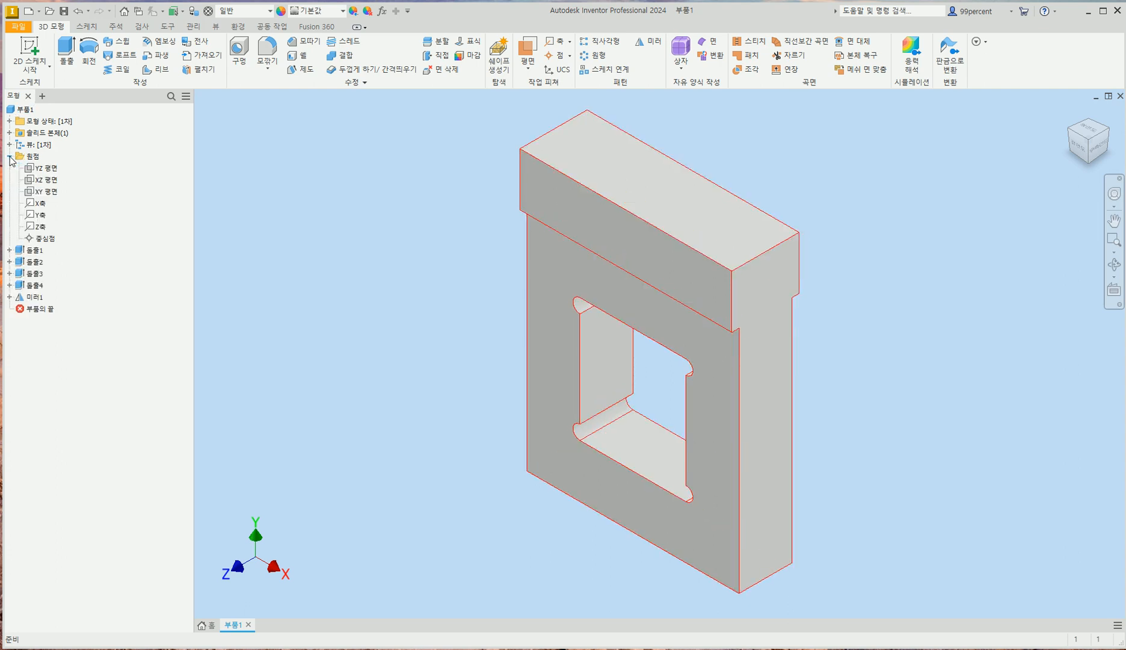
left_click(35, 193)
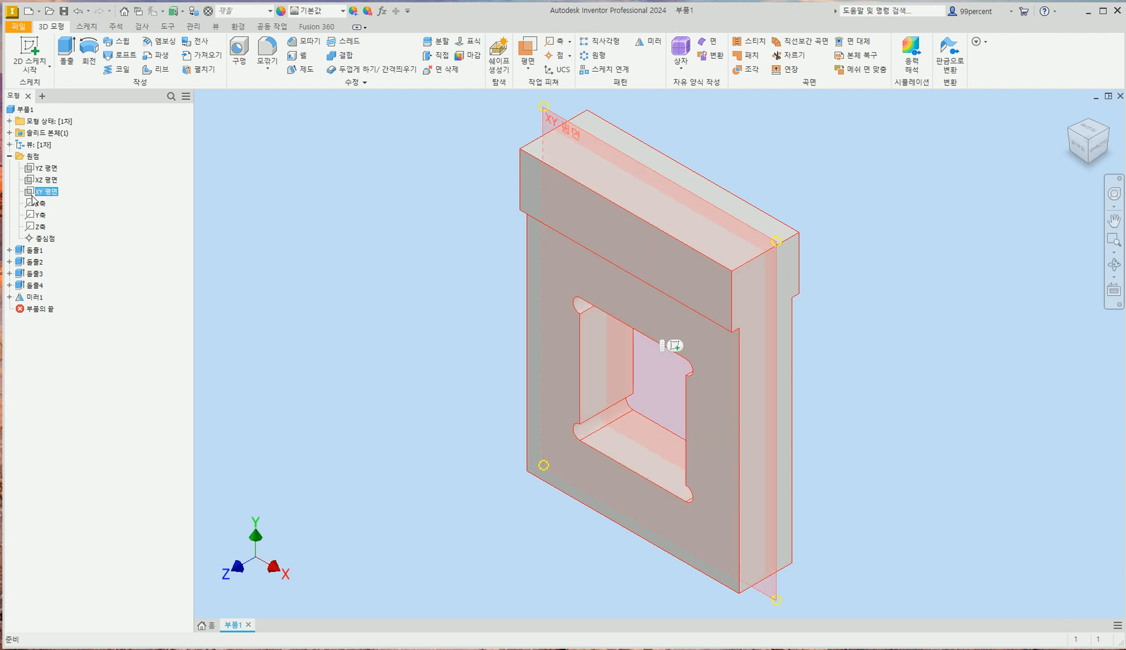
left_click(675, 346)
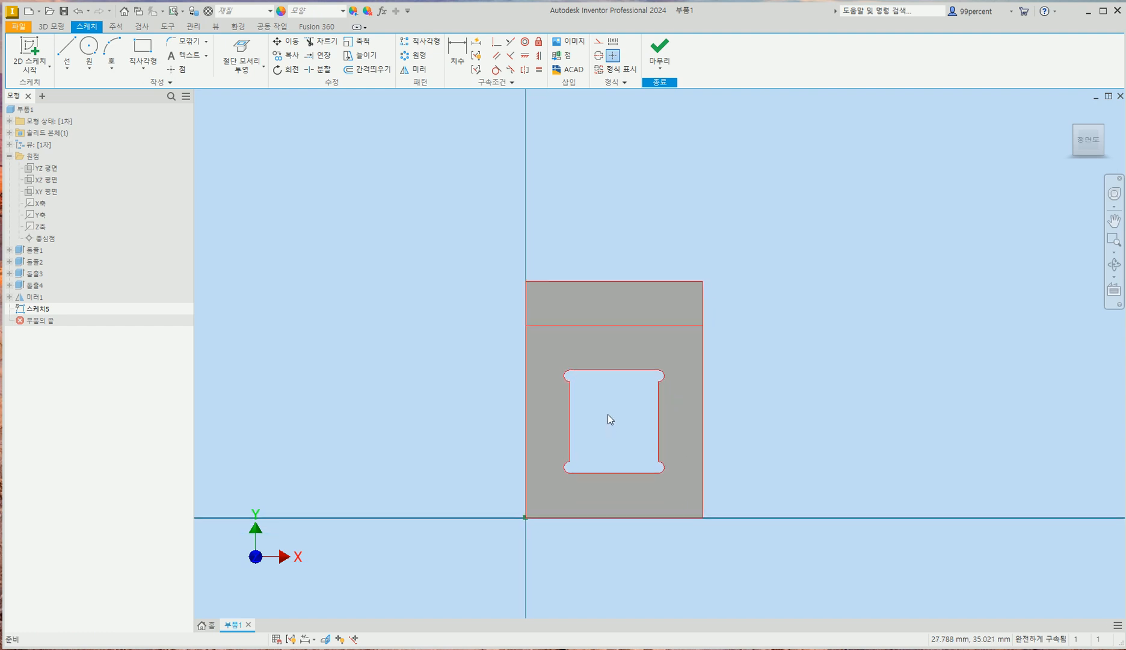
Step: Slice the model view at the sketch plane and project the plate's cut edges into the sketch
key("F7")
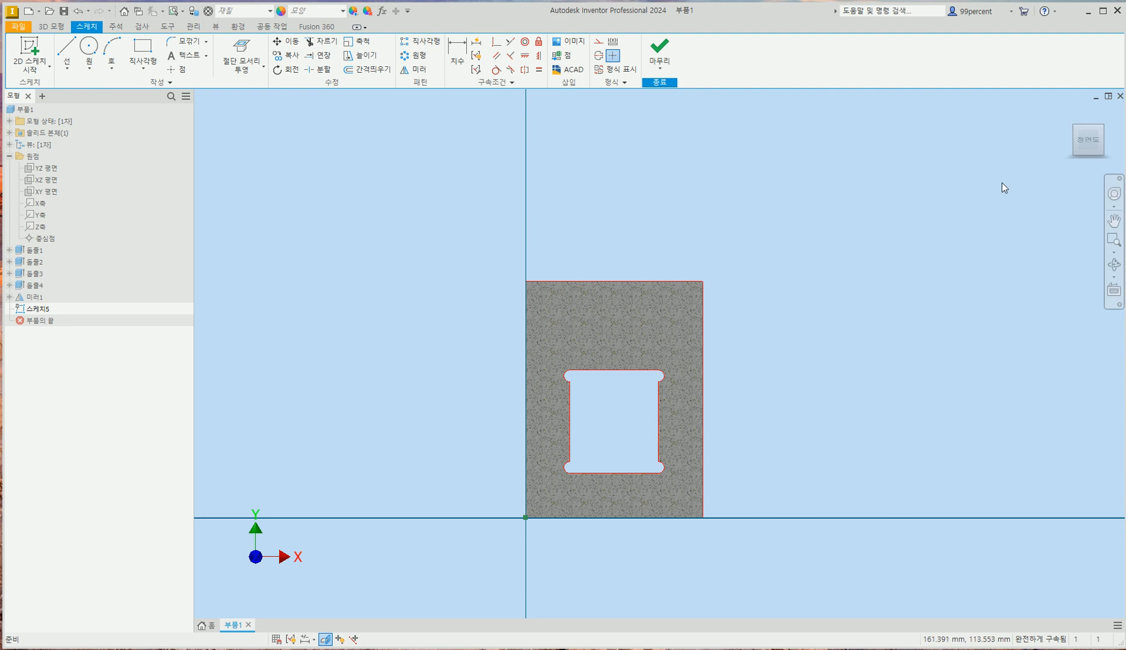
left_click(1071, 112)
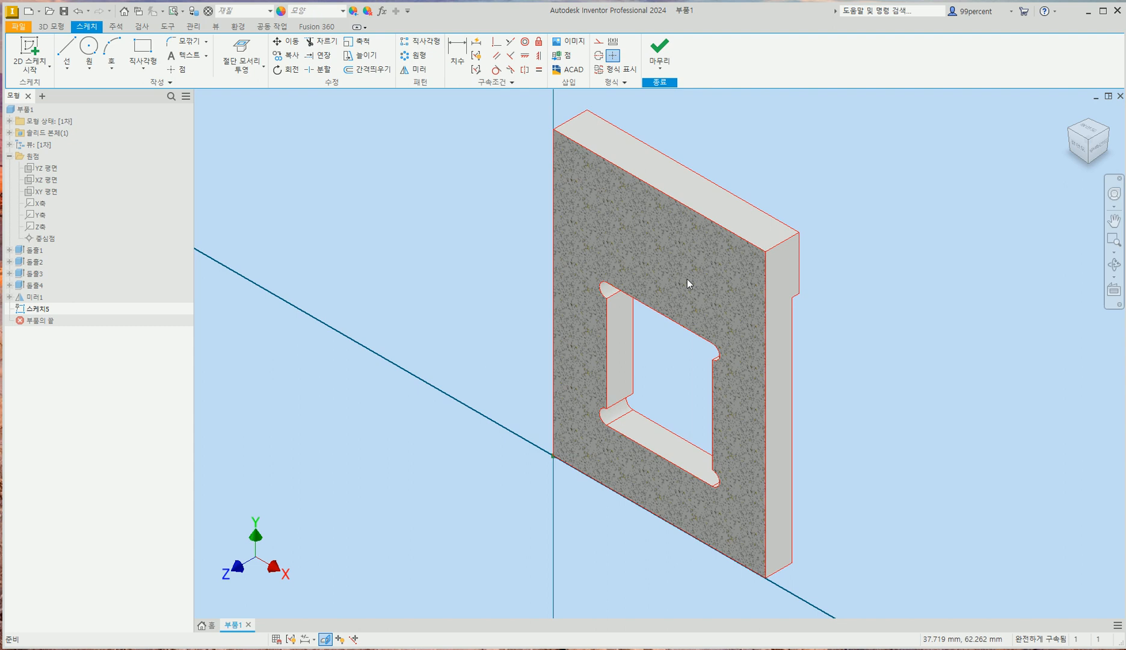
left_click_drag(1075, 147, 1080, 151)
left_click(1080, 149)
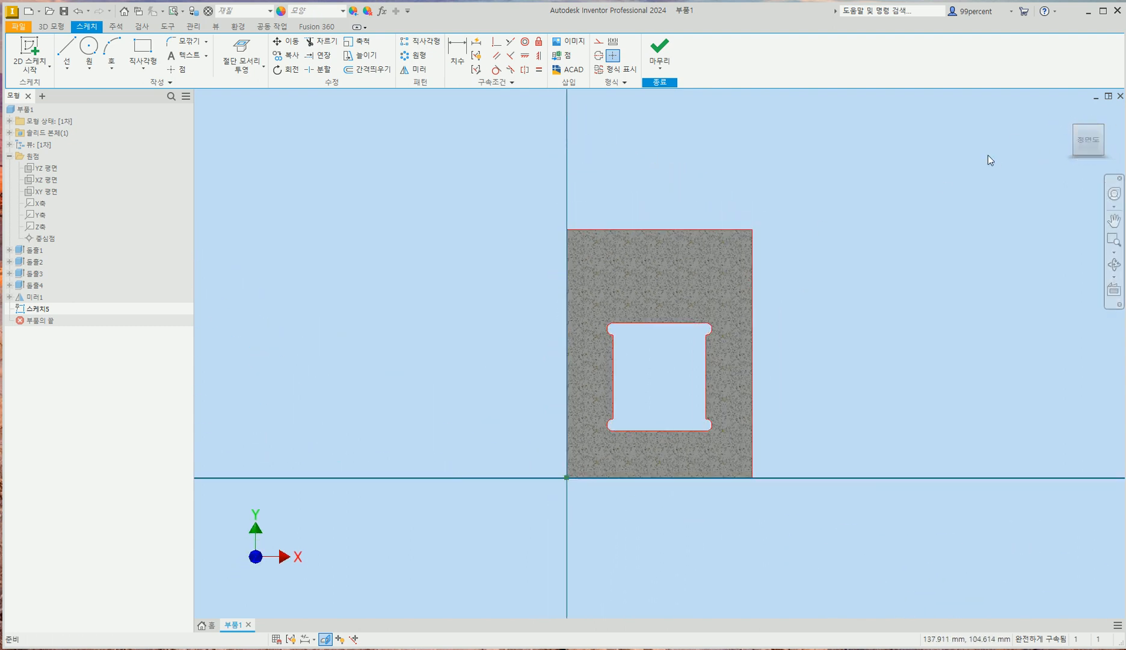
left_click(247, 61)
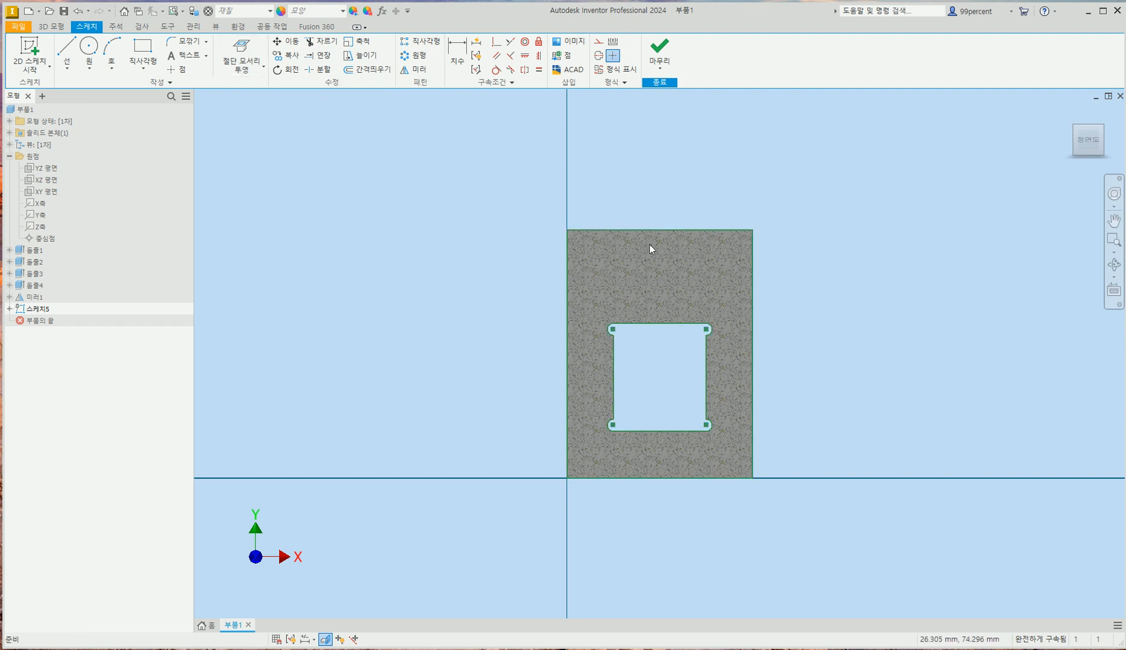
Step: Draw a rectangle 40 mm wide and 20 mm high straddling the plate's top edge
scroll(647, 249, "up", 3)
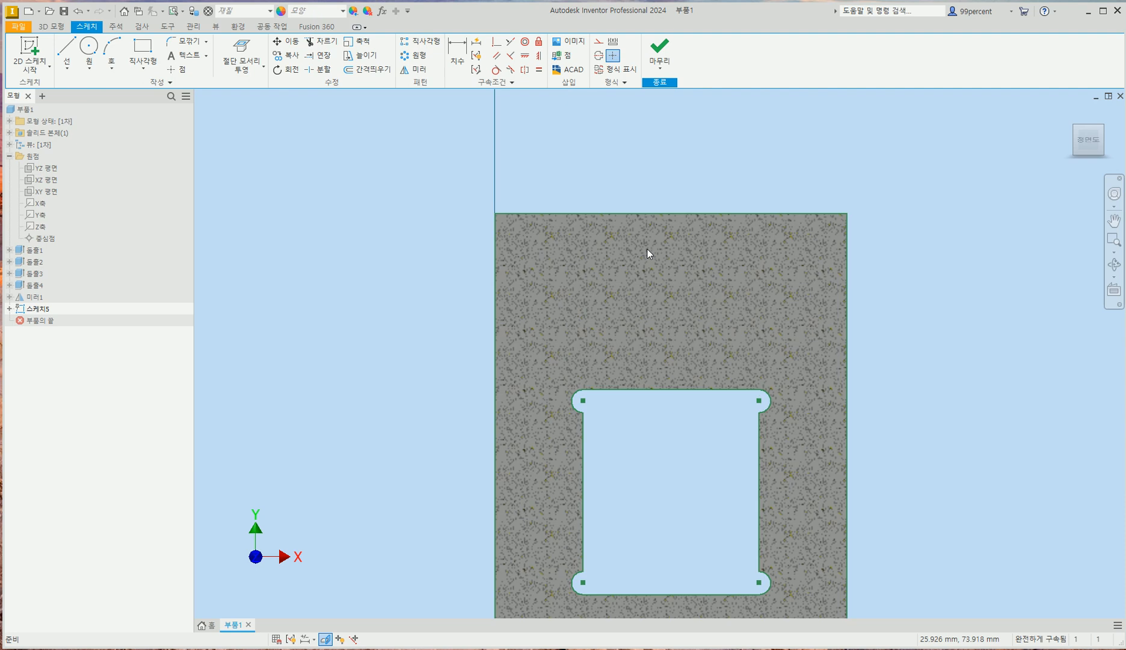
left_click(154, 56)
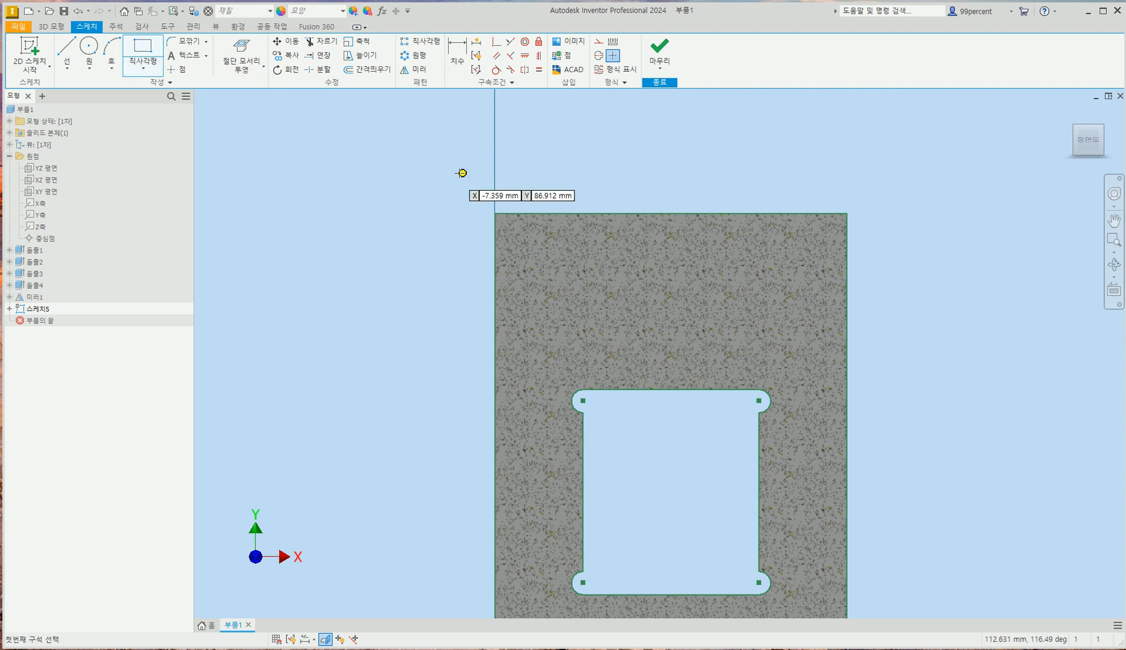
left_click(557, 162)
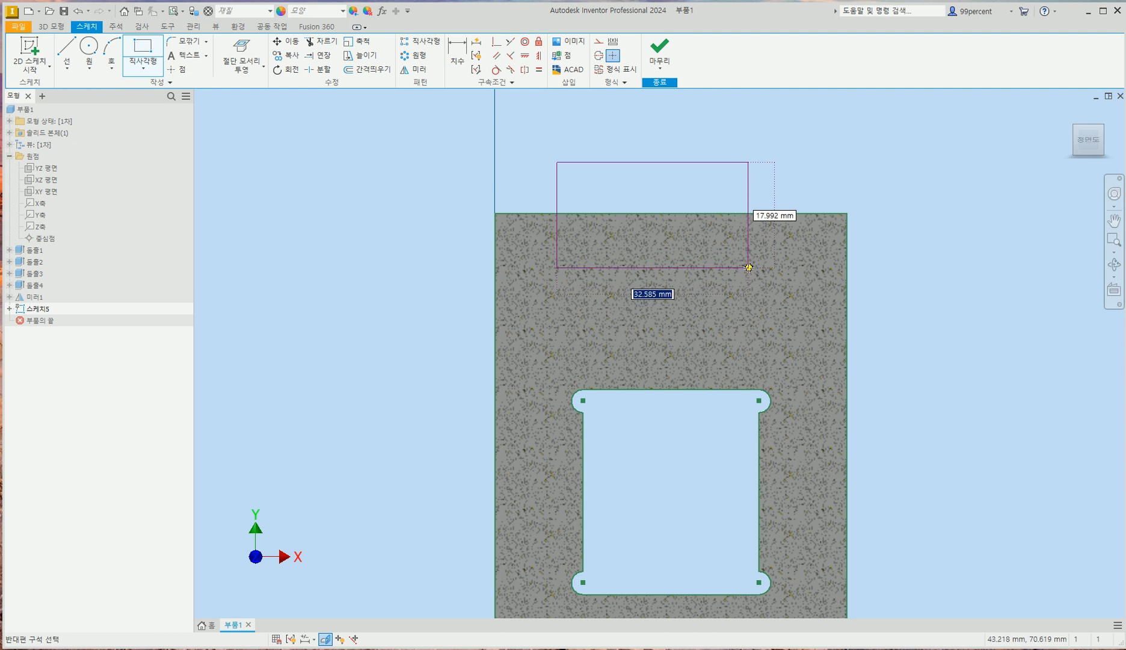
type("40")
key("Tab")
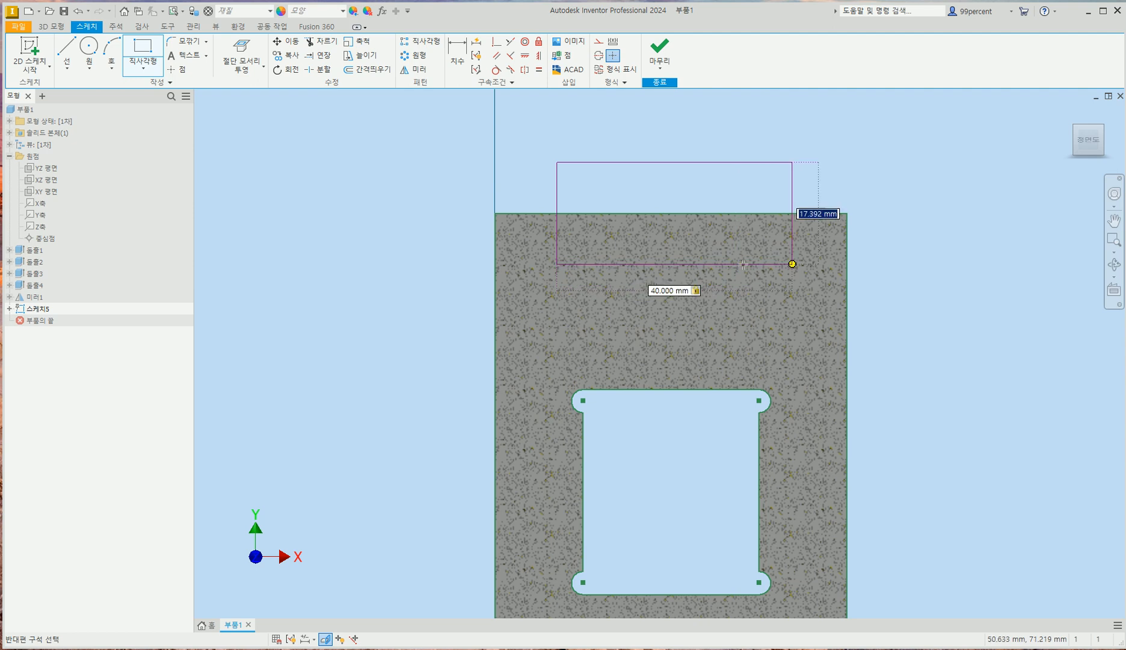
type("20")
key("Return")
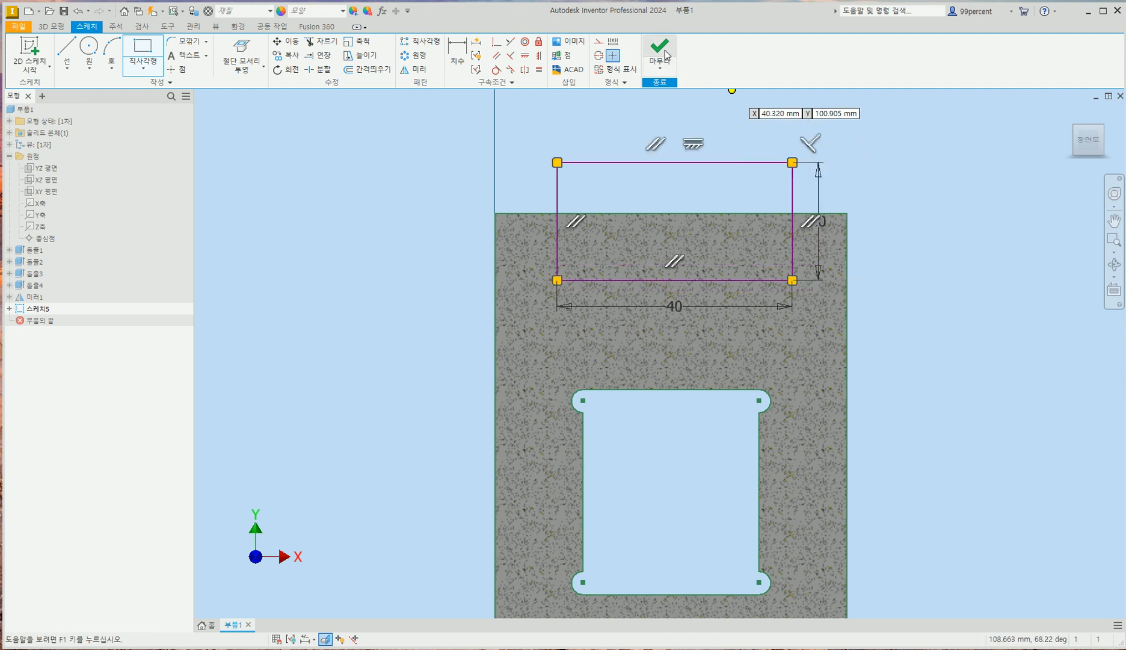
Step: Dimension the rectangle's top side 10 mm above the plate's top edge
left_click(457, 55)
left_click(842, 214)
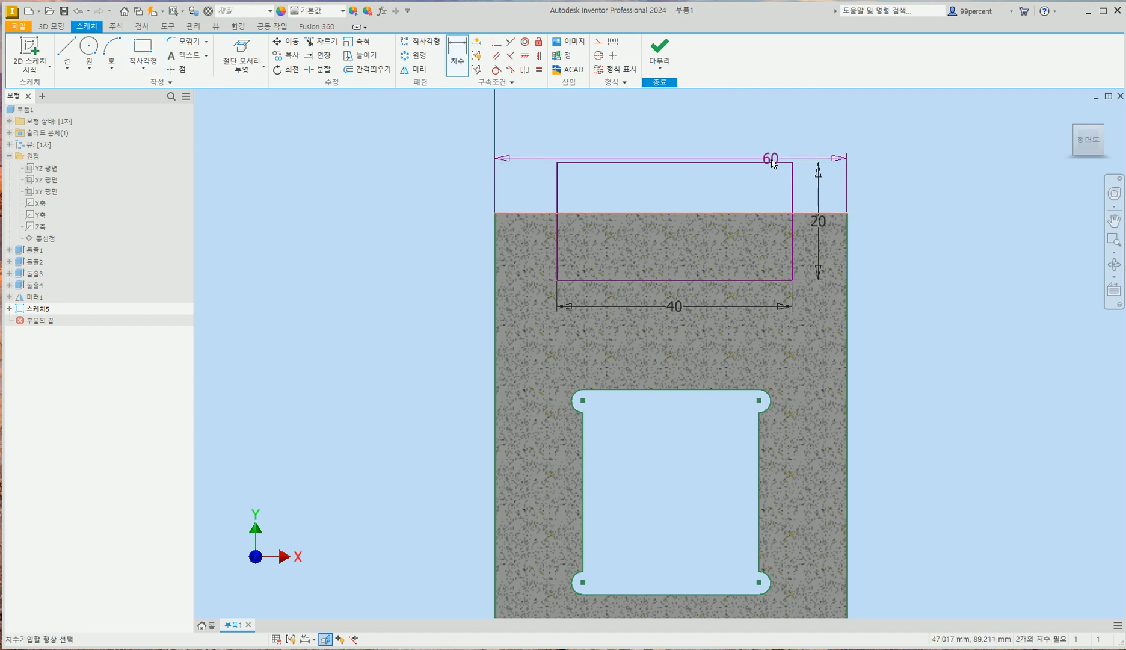
left_click(772, 169)
left_click(883, 195)
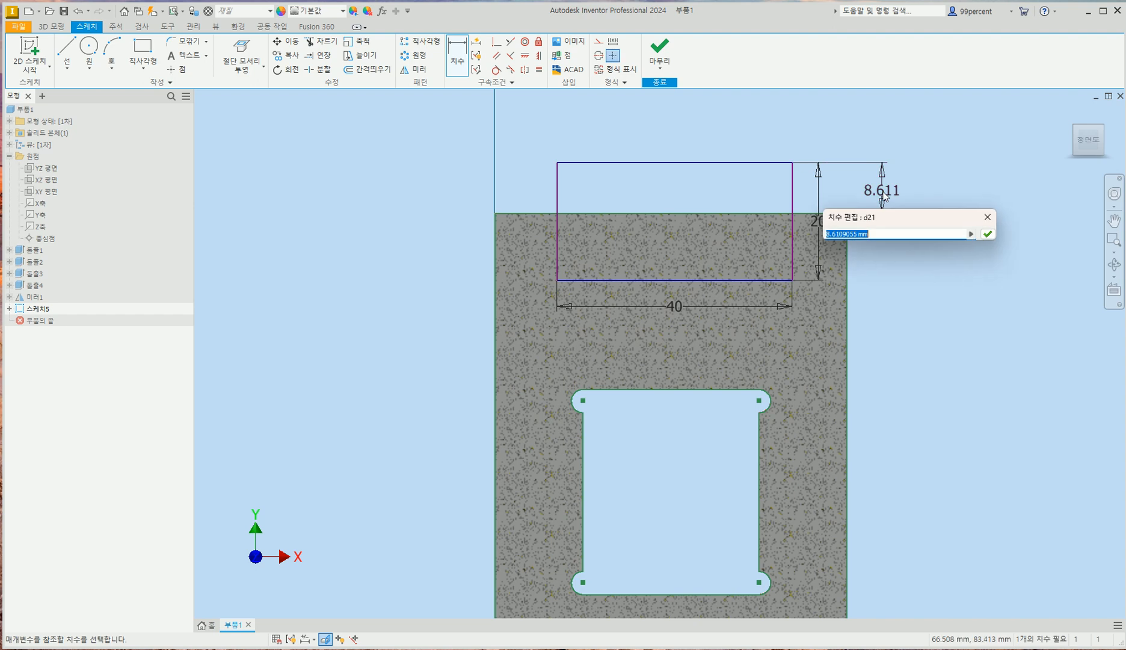
type("10")
key("Return")
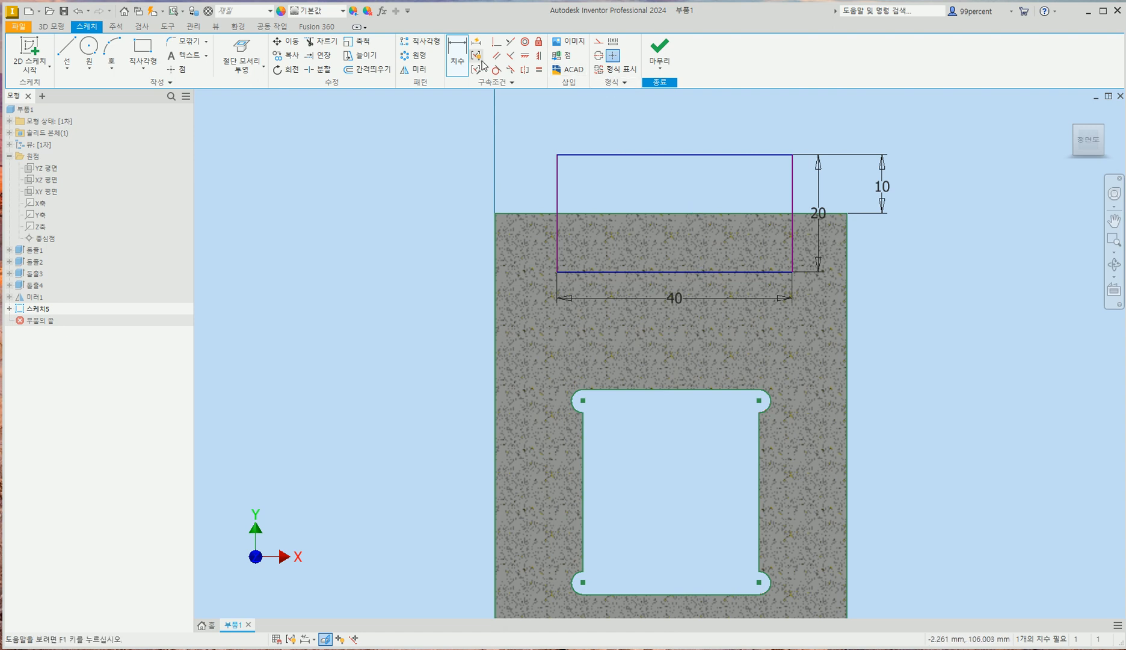
Step: Align the rectangle's bottom midpoint vertically with the midpoint of the plate's top edge, then consult the PDF drawing
left_click(539, 59)
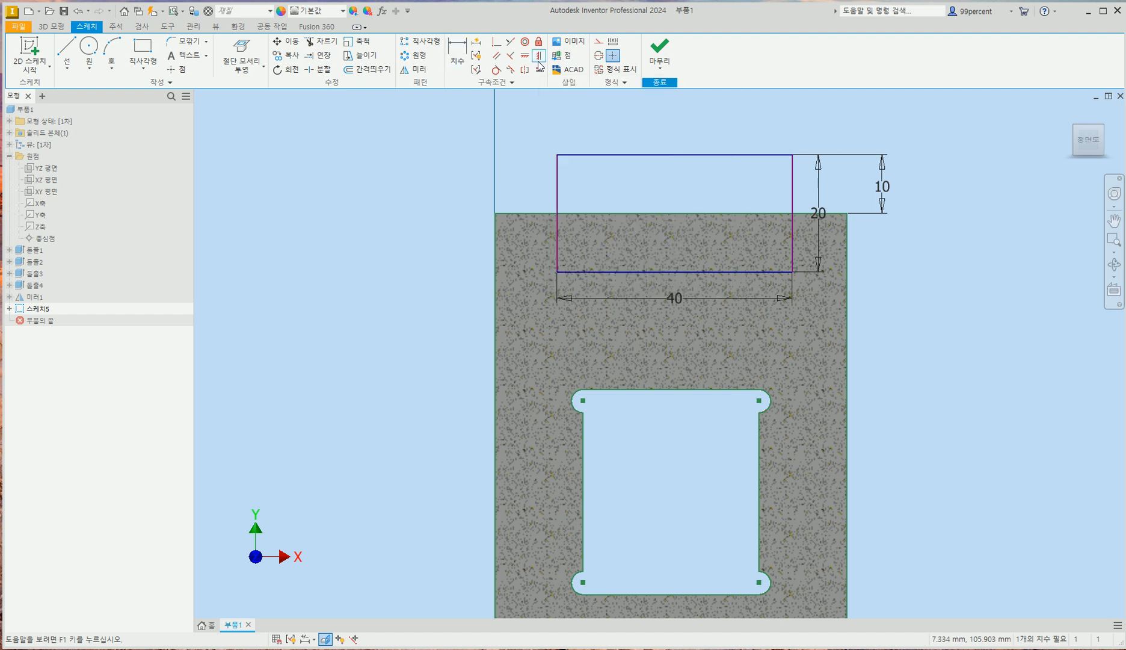
left_click(674, 272)
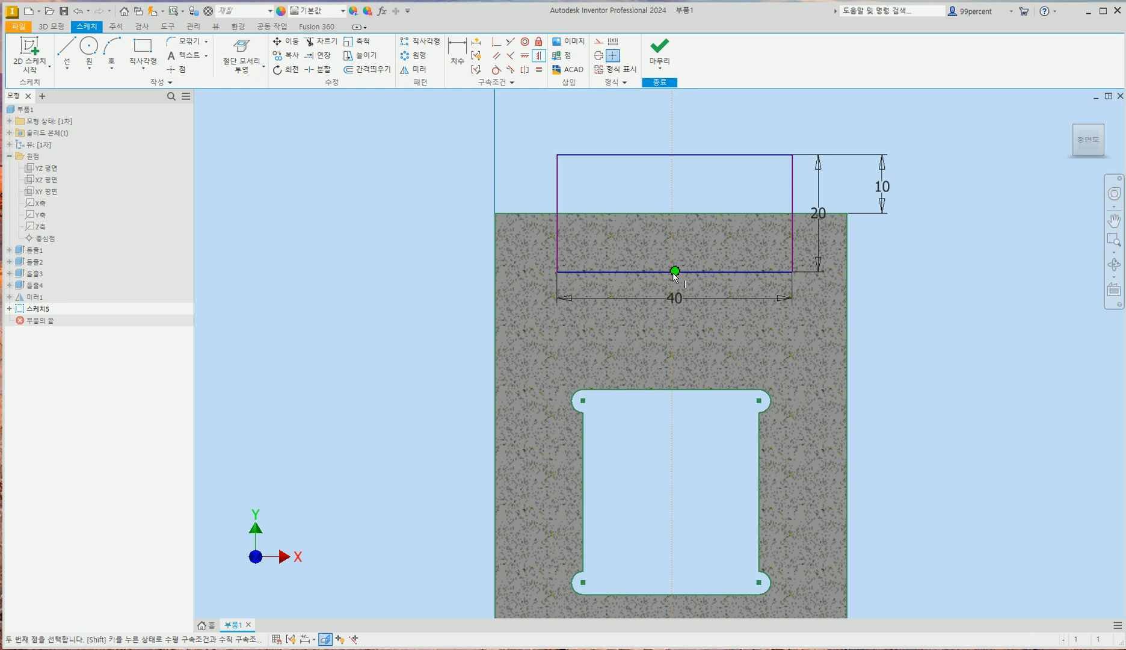
left_click(672, 213)
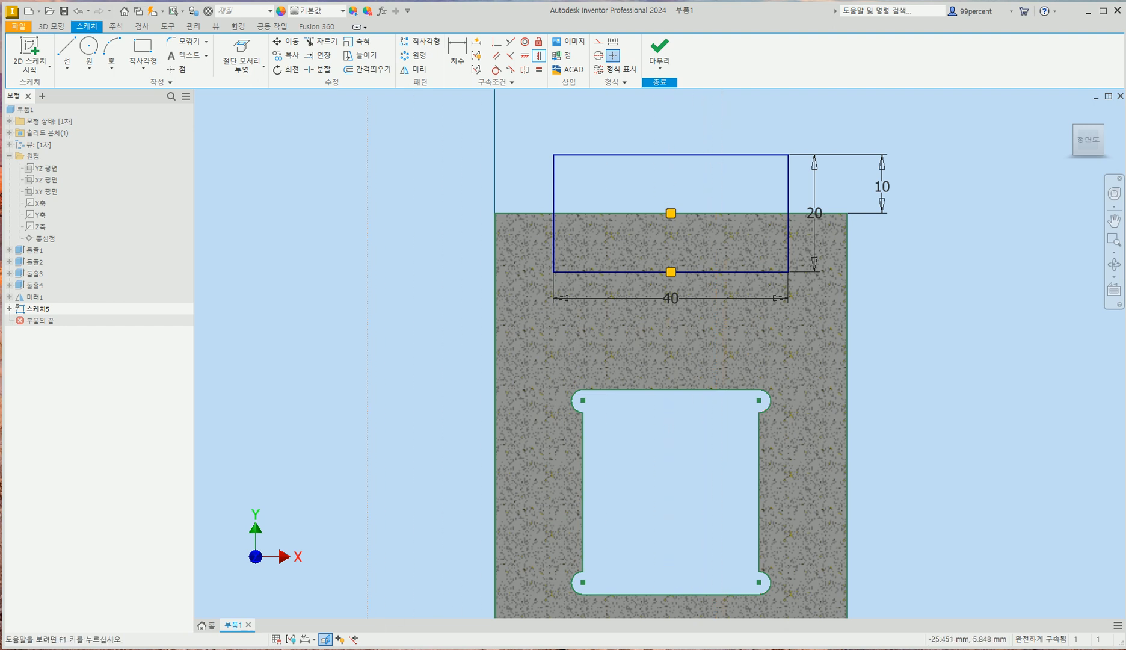
left_click(358, 648)
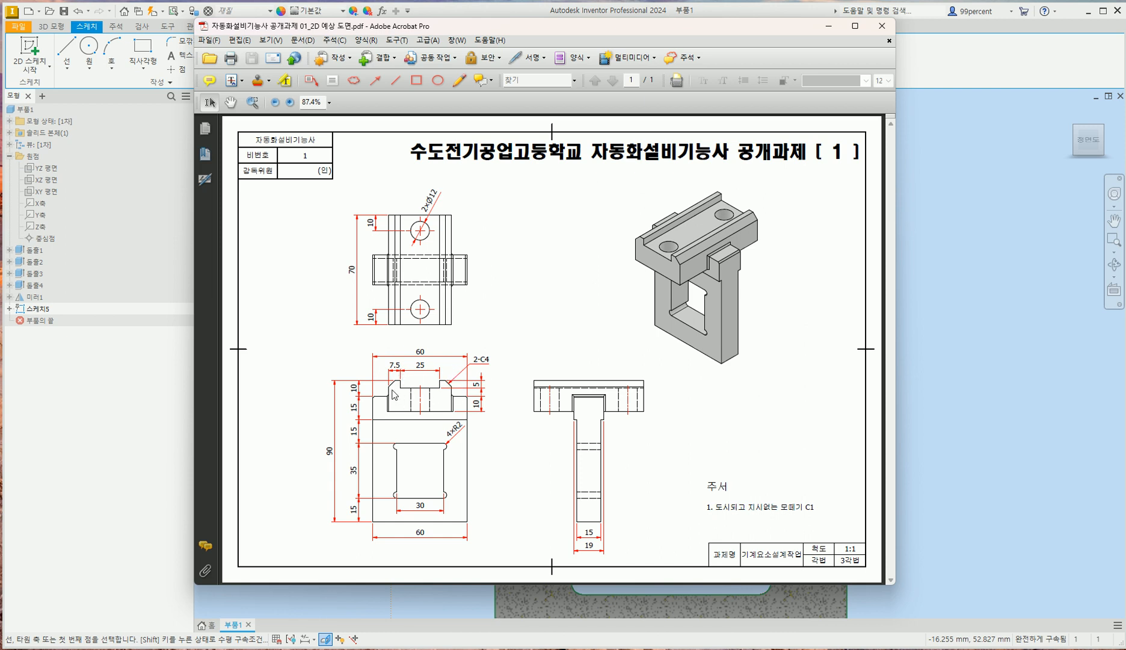
left_click(934, 287)
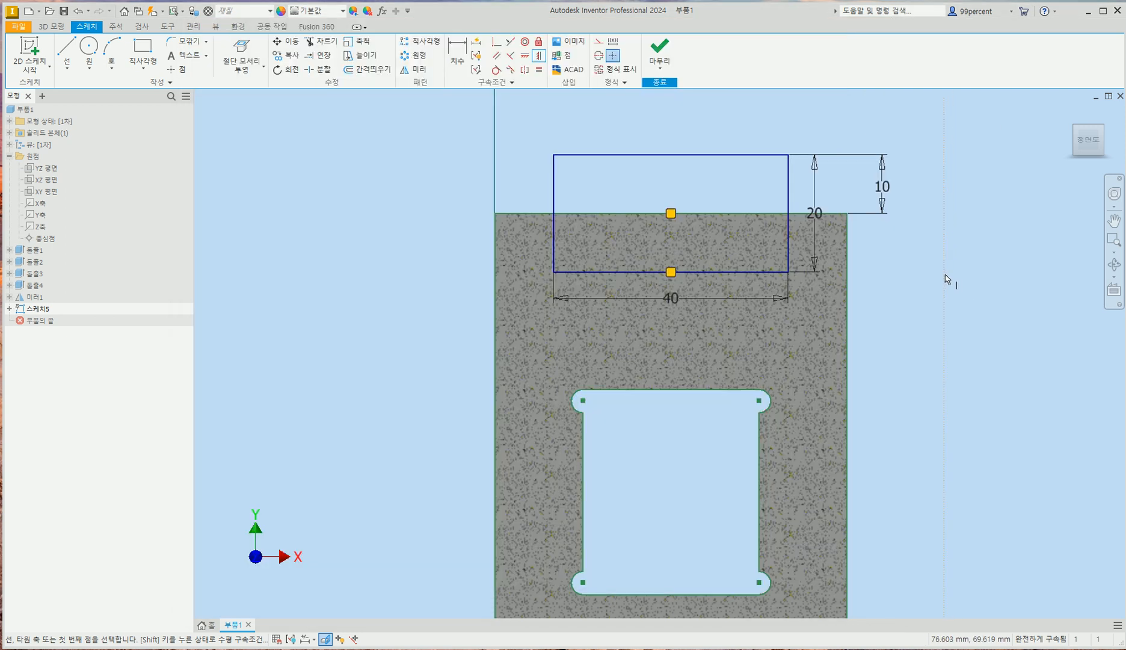
Step: Draw a three-line slot outline 5 mm deep and 25 mm wide, opening onto the rectangle's top side
left_click(66, 48)
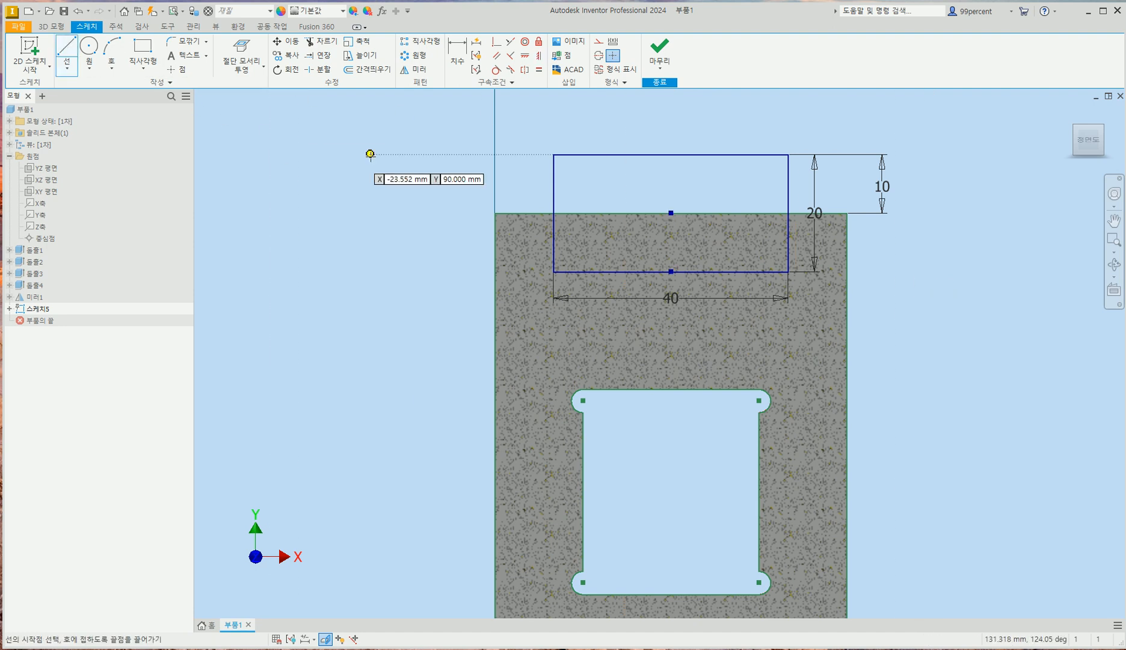
left_click(587, 154)
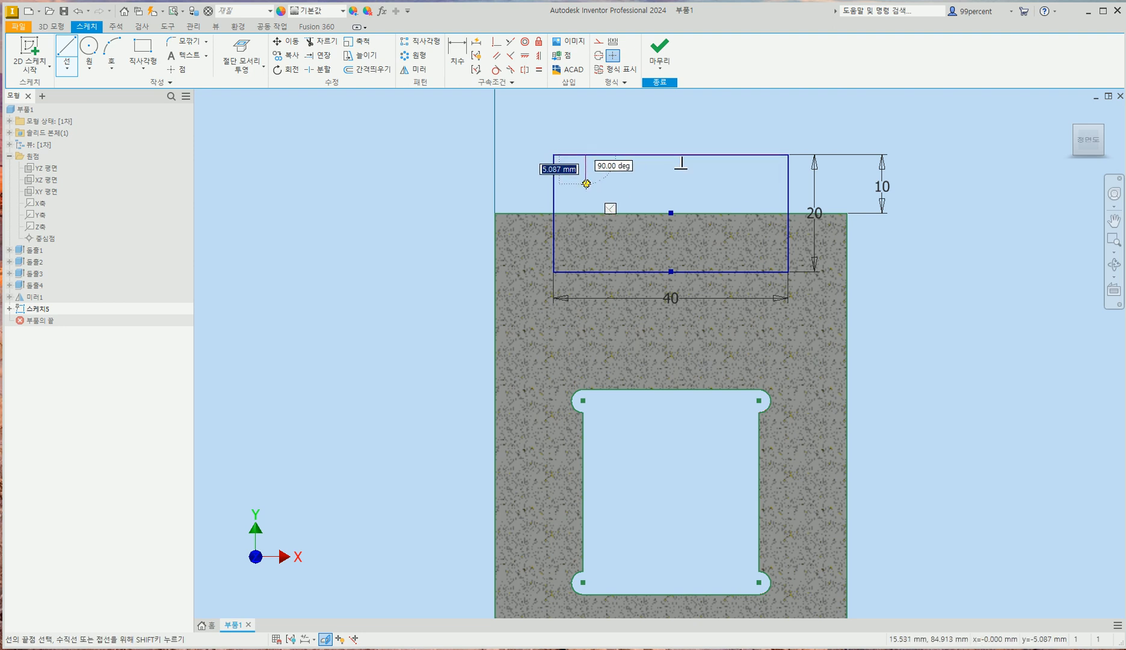
type("5")
key("Return")
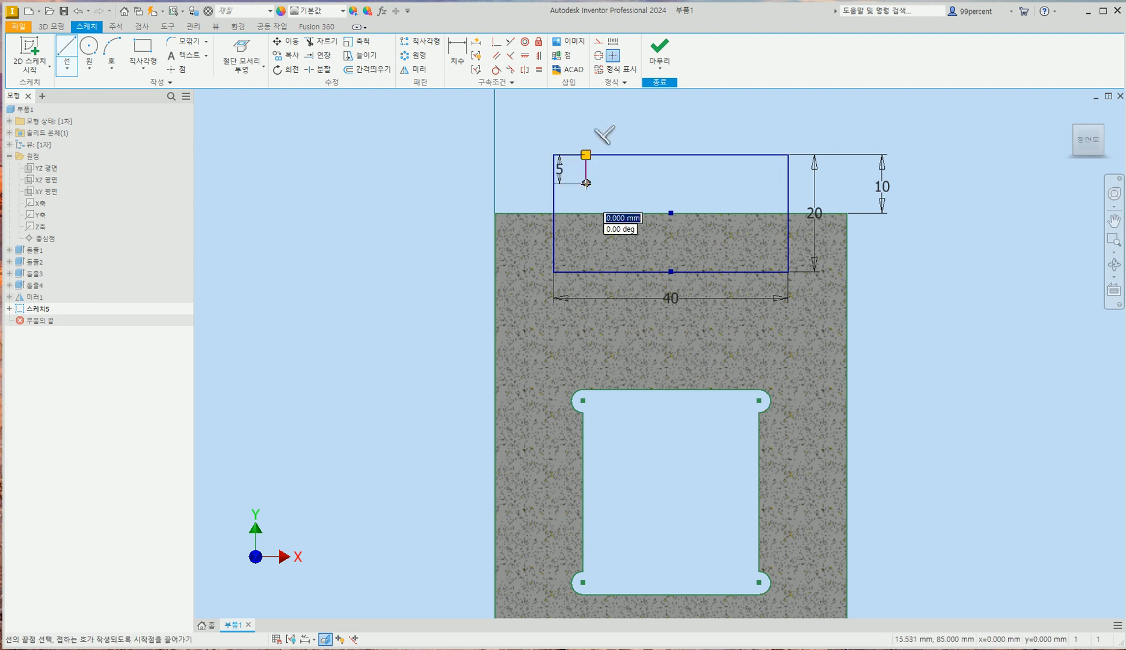
type("25")
key("Return")
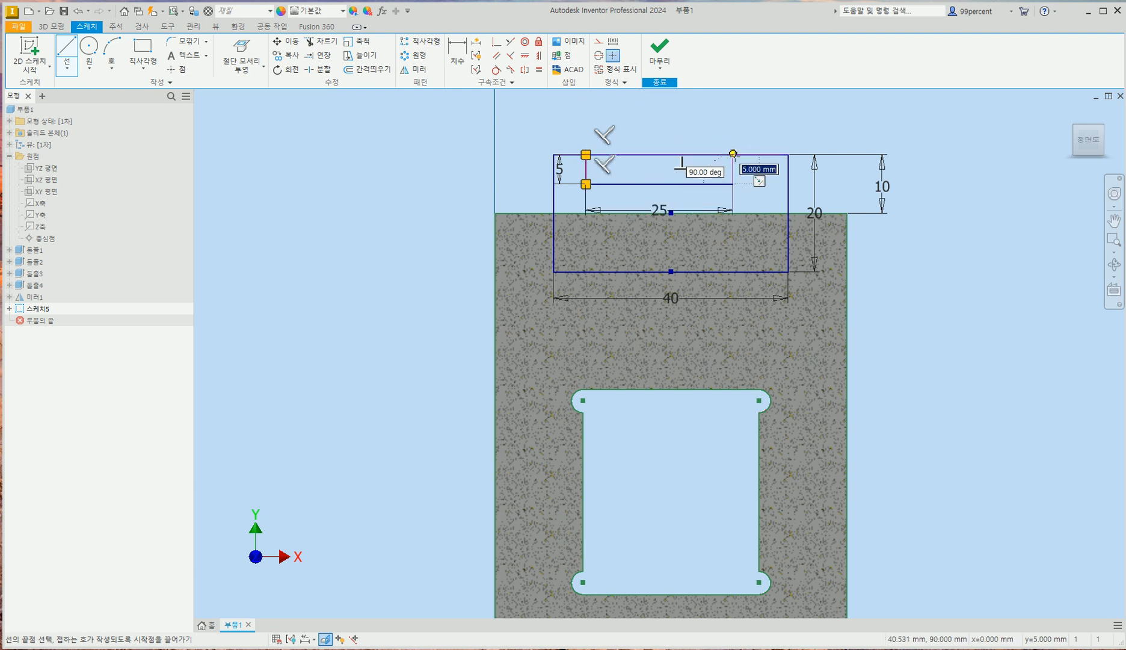
left_click(733, 154)
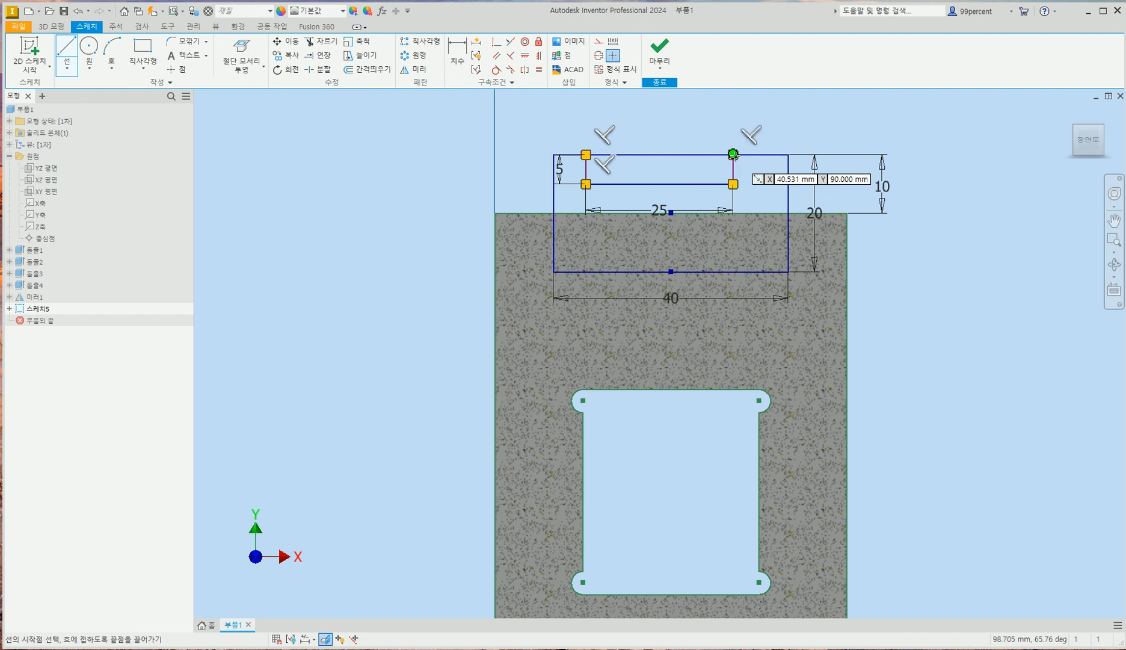
key("Escape")
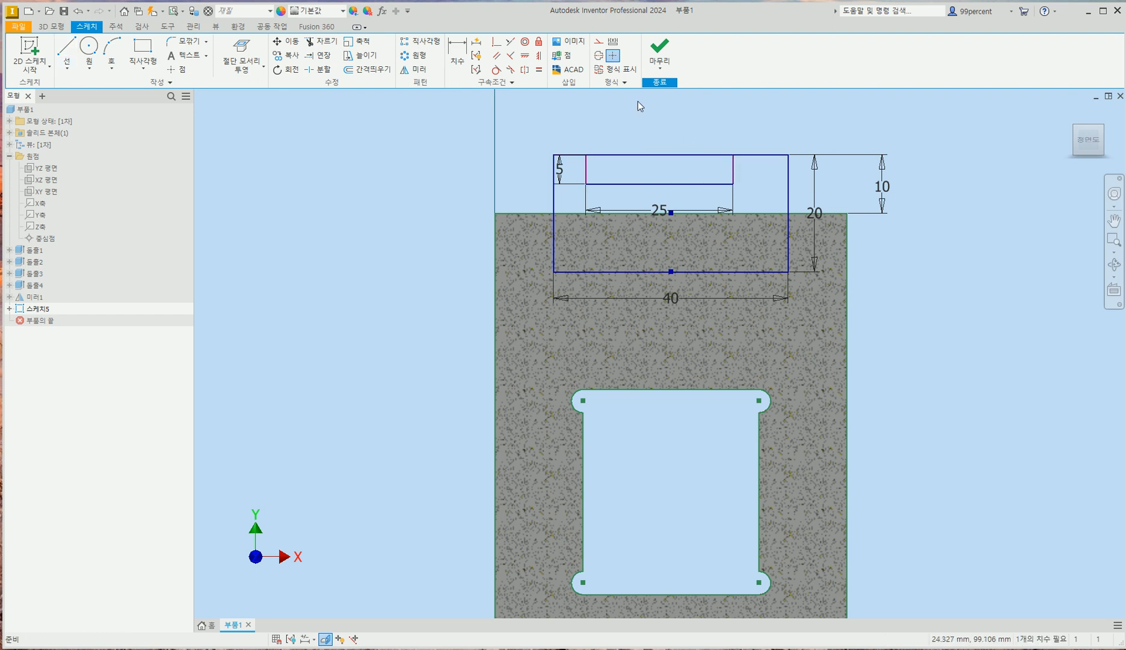
Step: Dimension the slot's left side 7.5 mm from the rectangle's left side
left_click(586, 175)
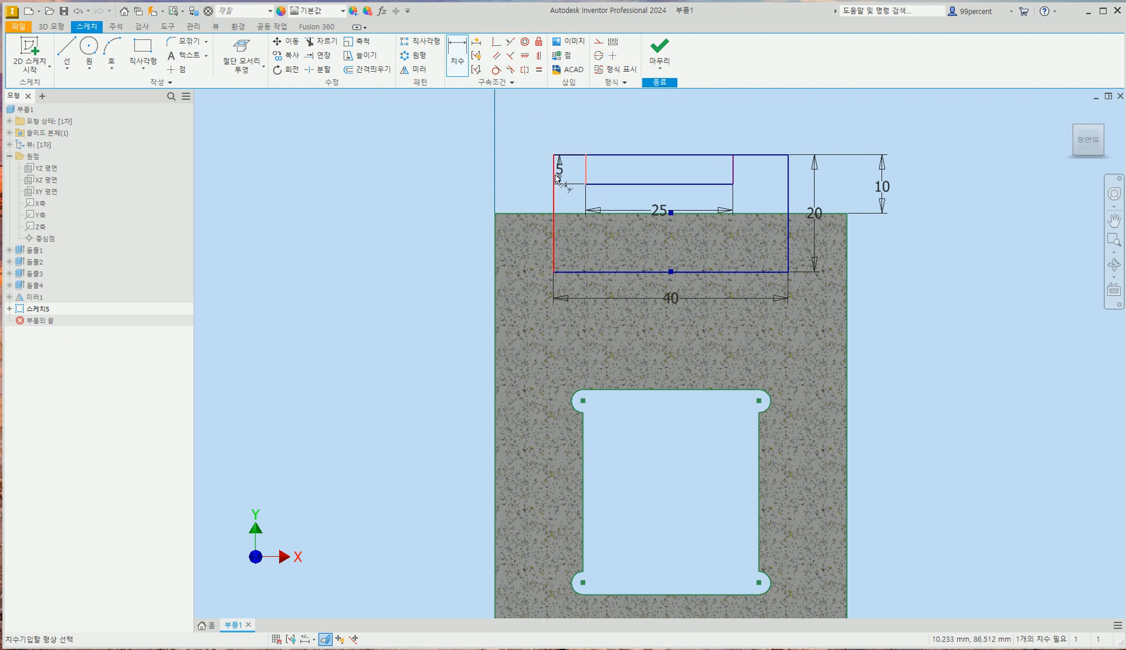
left_click(555, 180)
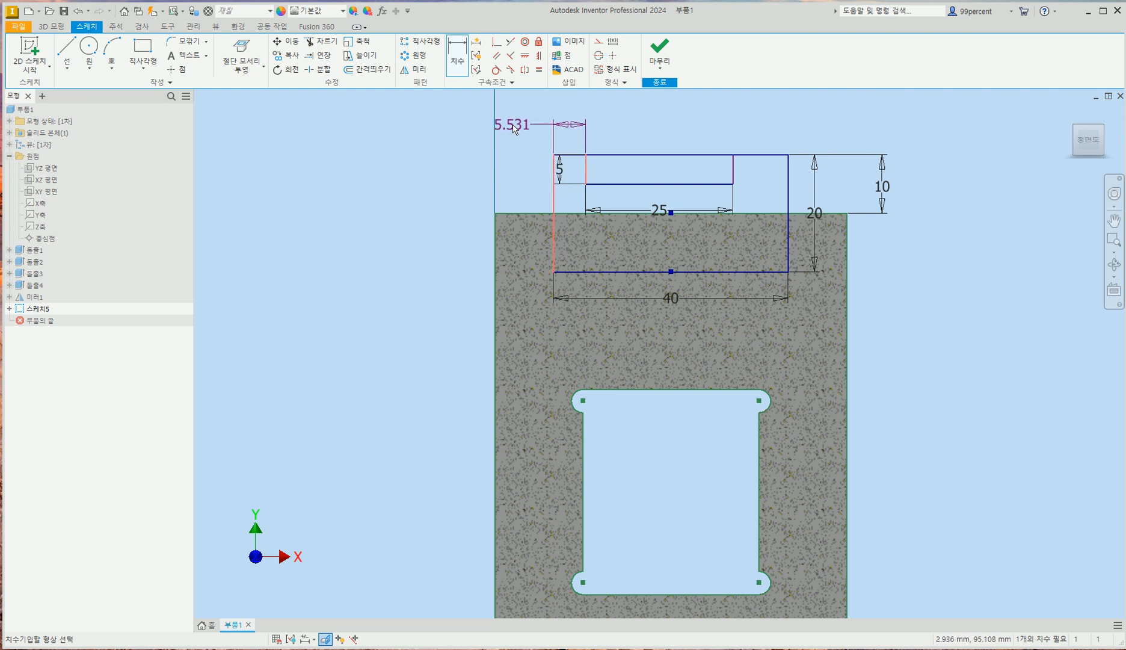
left_click(513, 129)
type("7.5")
key("Return")
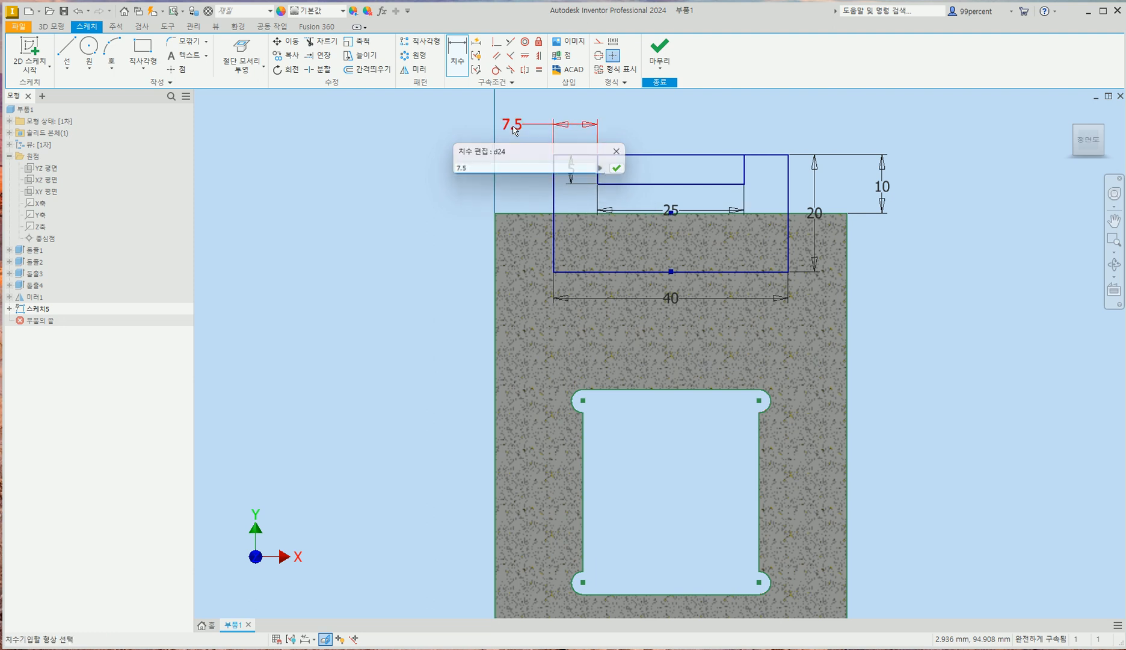
key("Escape")
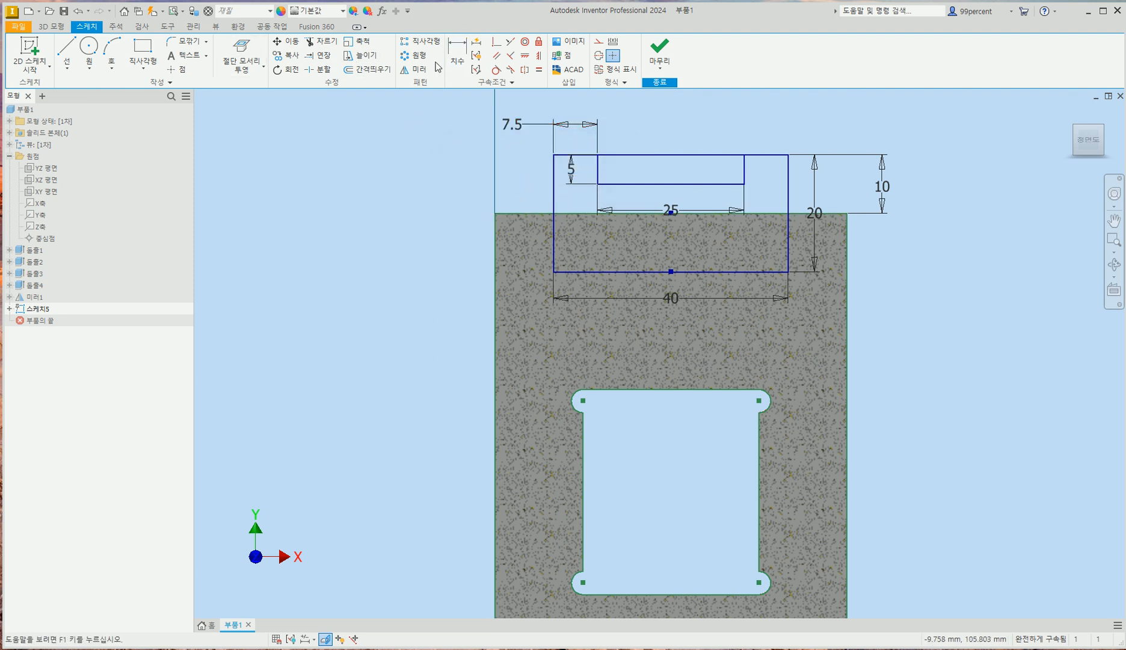
Step: Try trimming the rectangle's top side across the slot opening, and undo the trim
left_click(466, 49)
left_click(681, 155)
key("Escape")
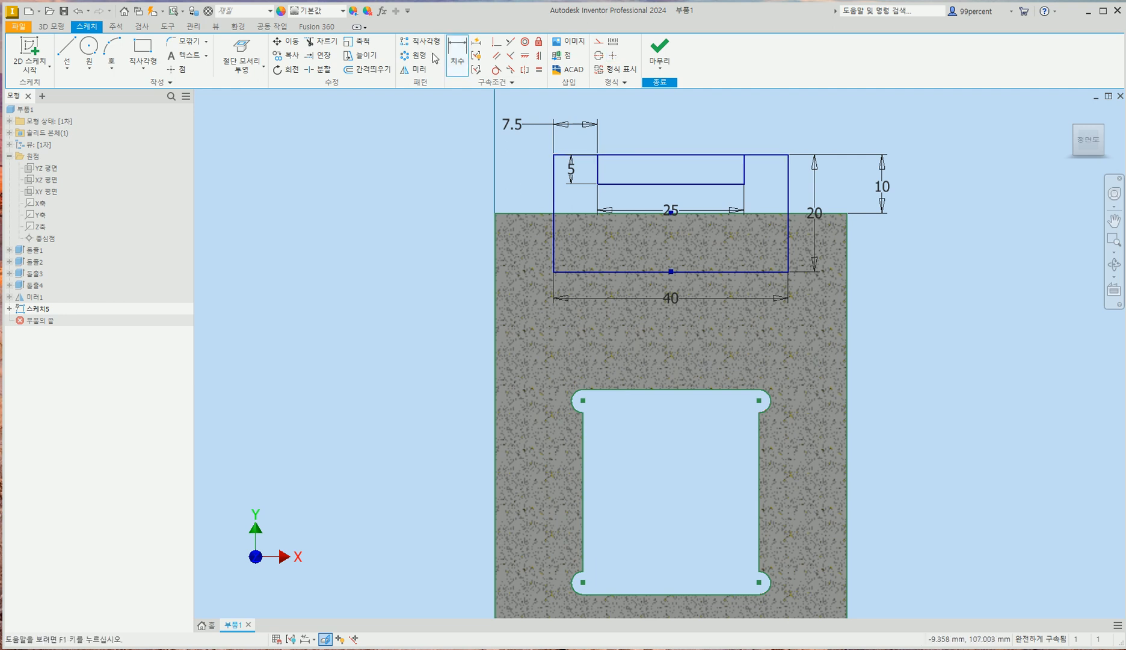
left_click(656, 157)
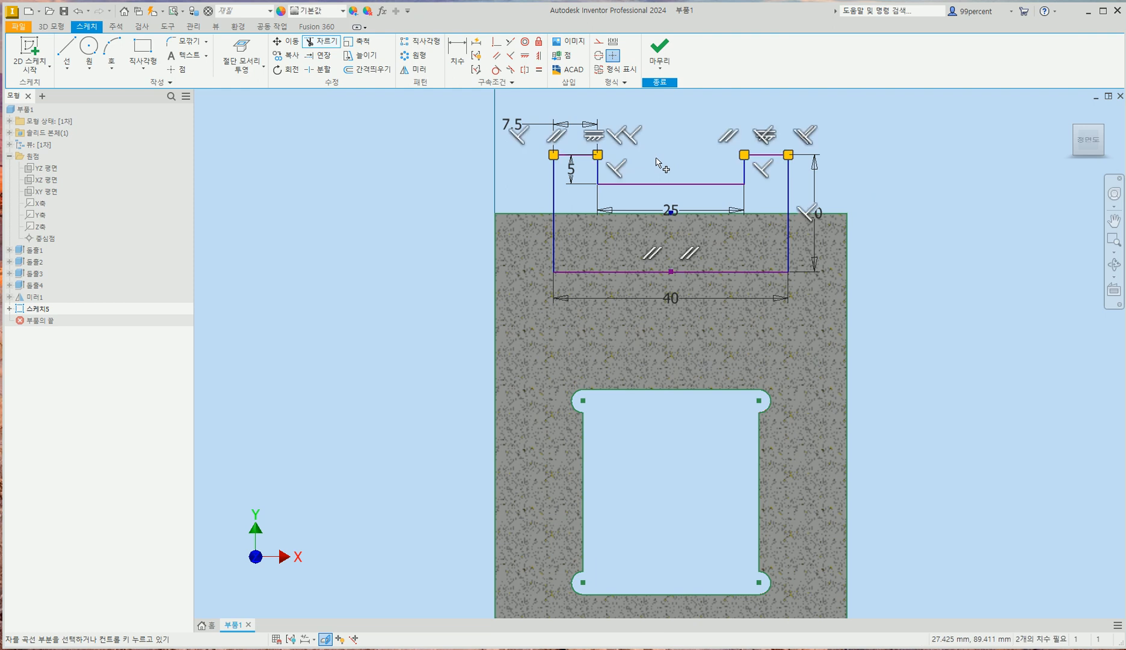
key("Escape")
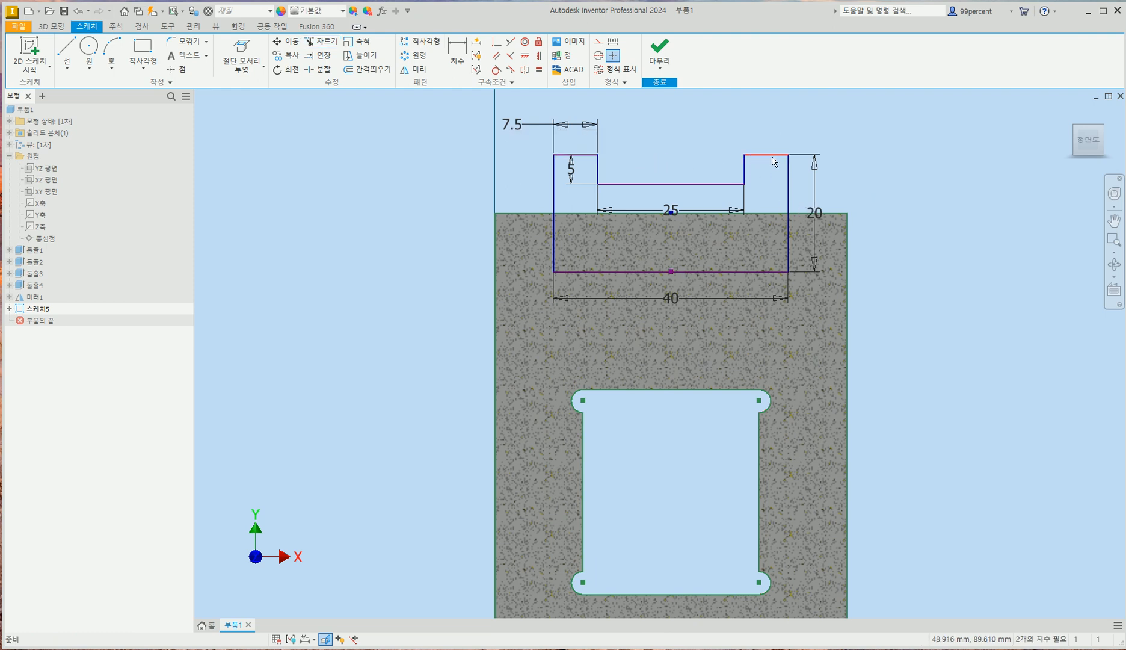
key("ctrl+z")
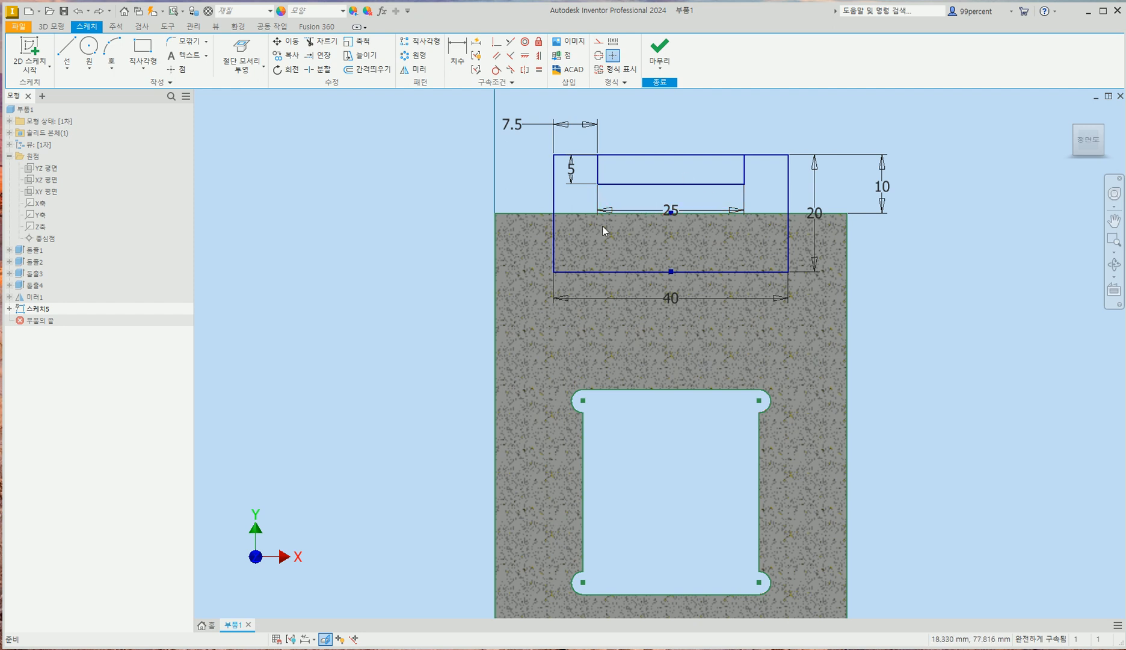
Step: Start an extrusion using the U-shaped region above the plate and the rectangle's region inside the plate as profiles
left_click(1070, 113)
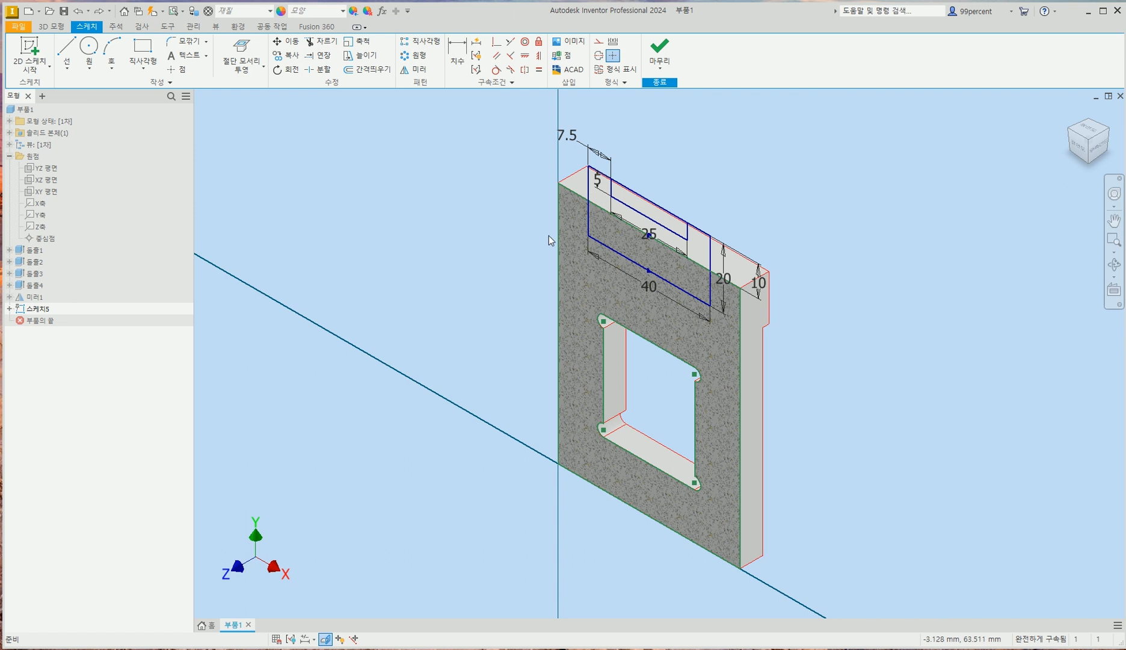
left_click(52, 26)
left_click(66, 52)
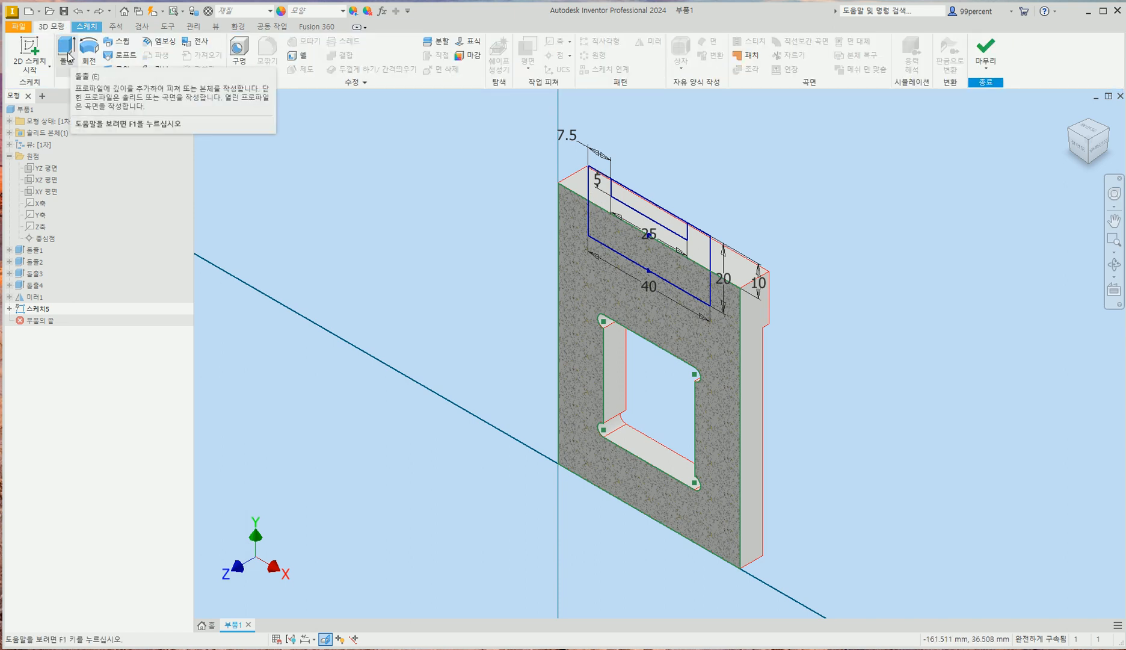
left_click(68, 55)
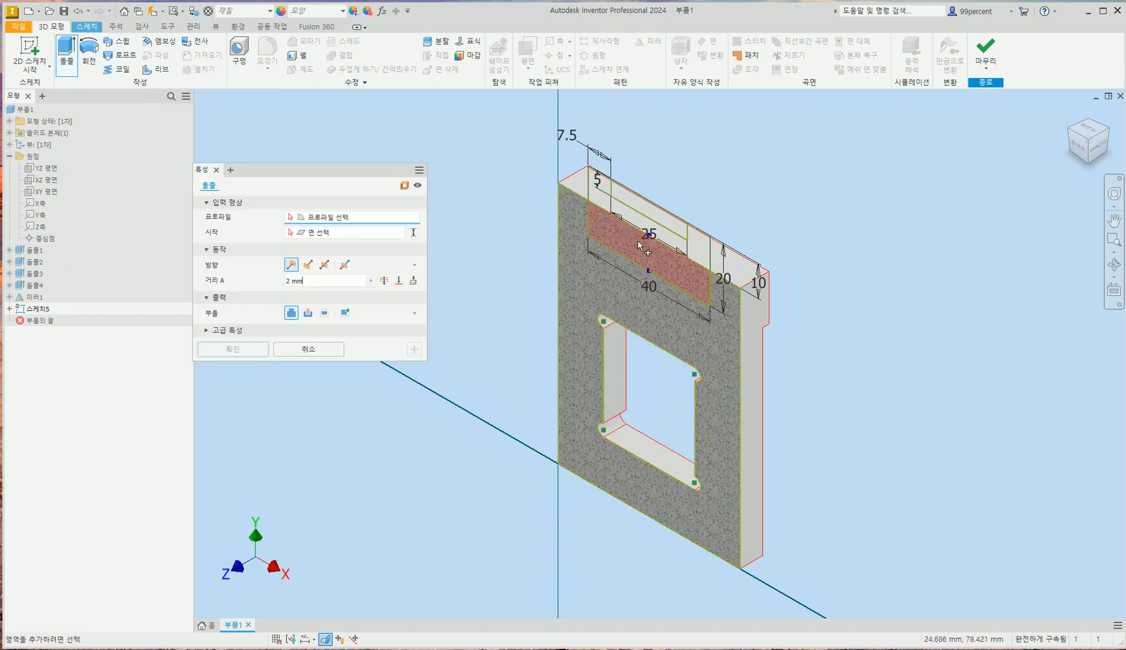
left_click(1079, 148)
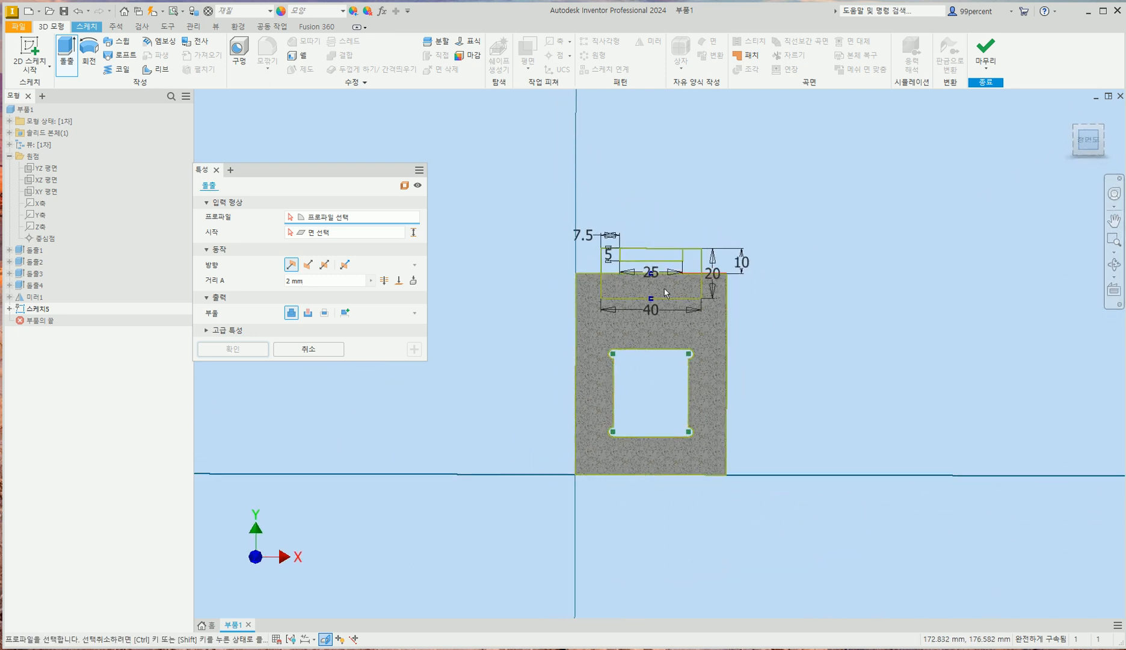
scroll(666, 301, "up", 3)
left_click(654, 230)
left_click(654, 231)
left_click(654, 252)
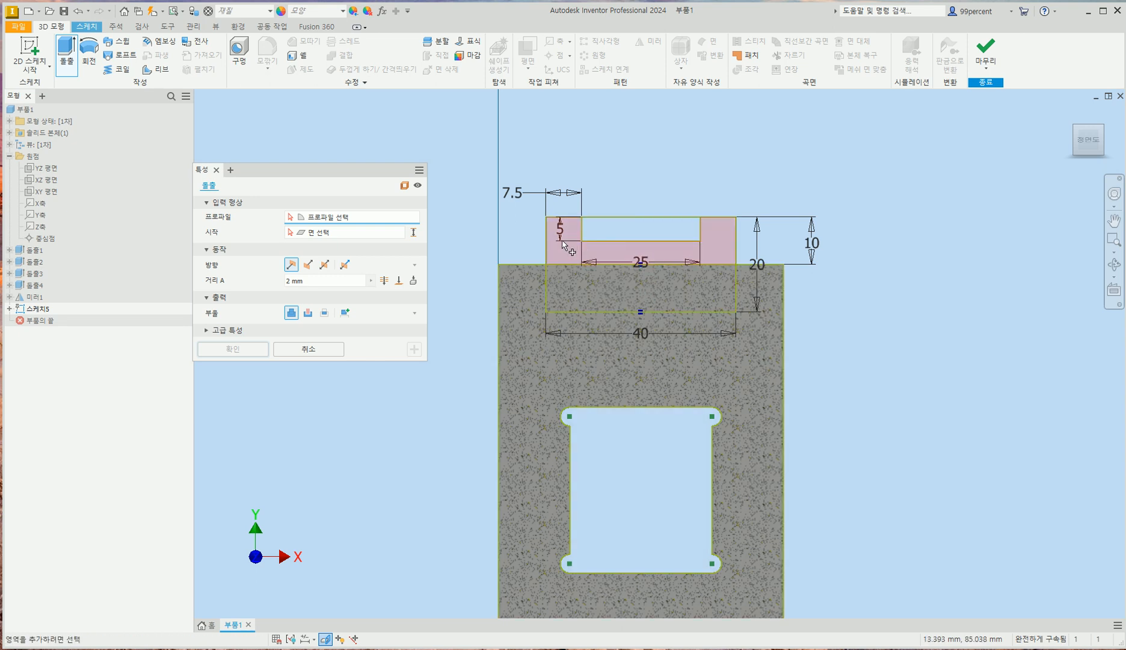
left_click(599, 254)
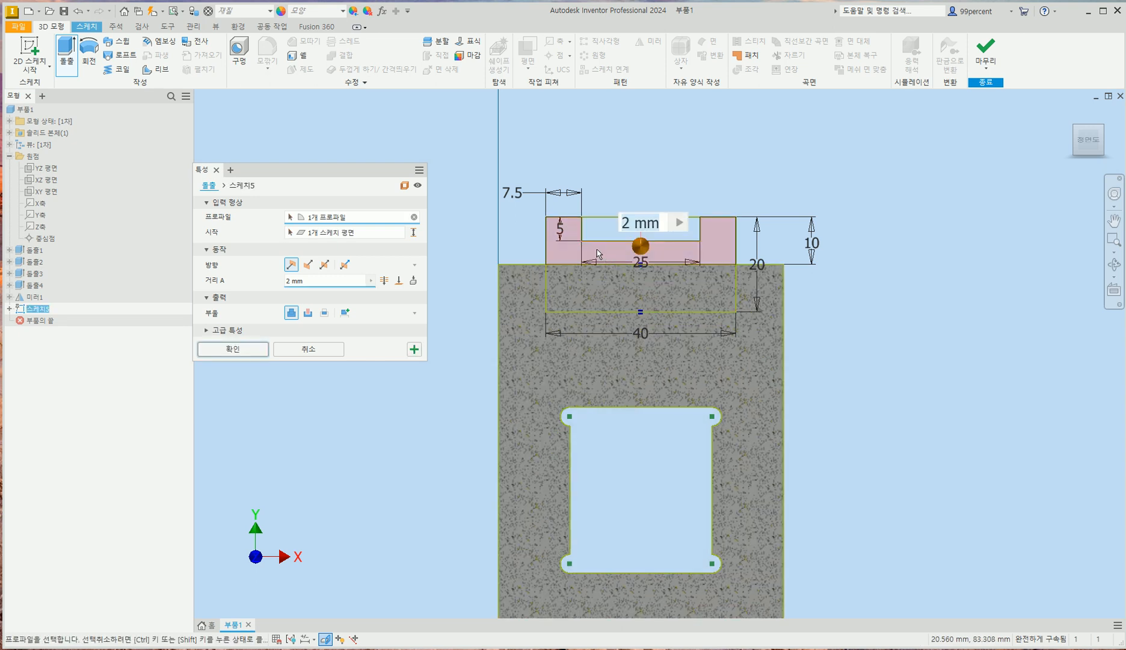
left_click(603, 289)
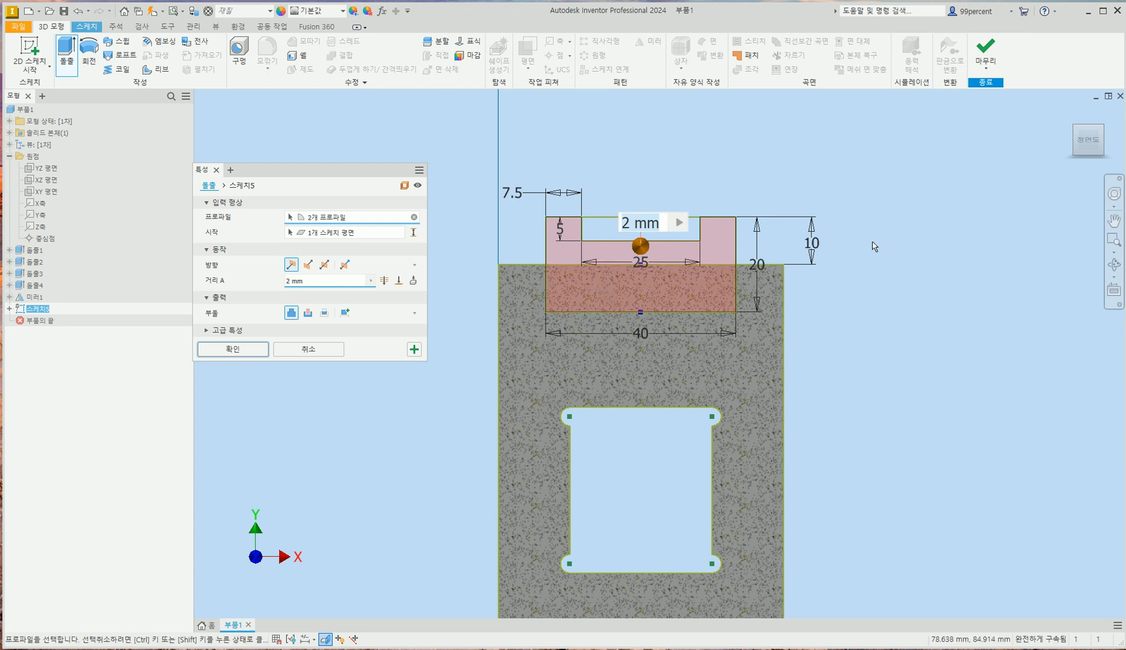
Step: Check the block length in the PDF drawing and extrude the profiles symmetrically by 70 mm, joined to the plate
left_click(1069, 116)
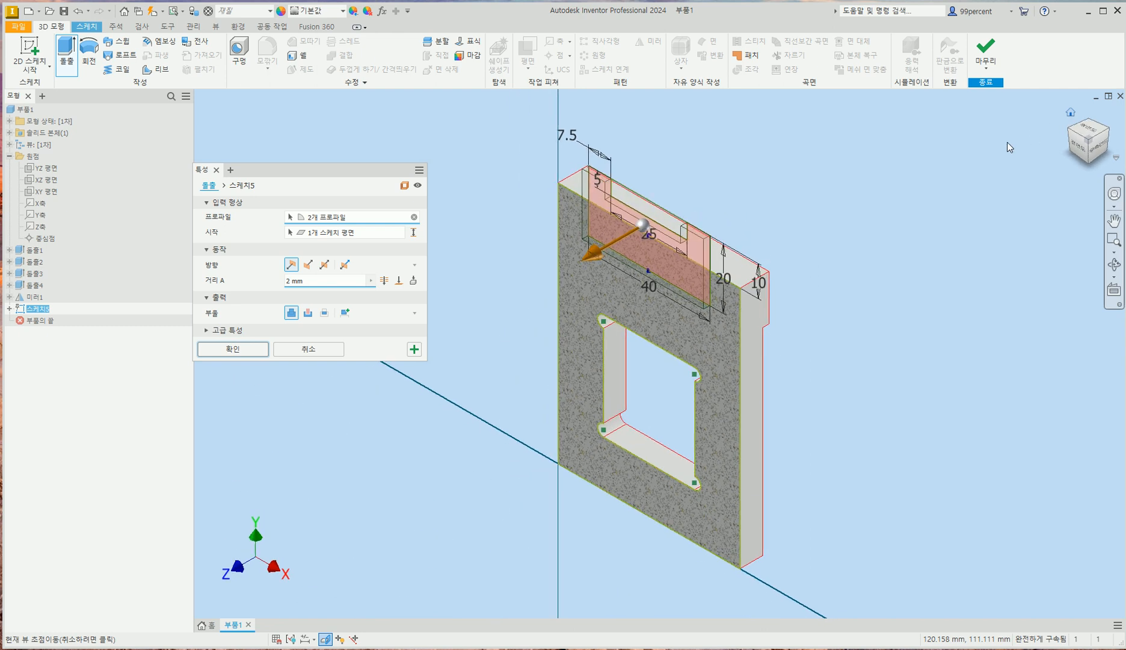
key("alt+Tab")
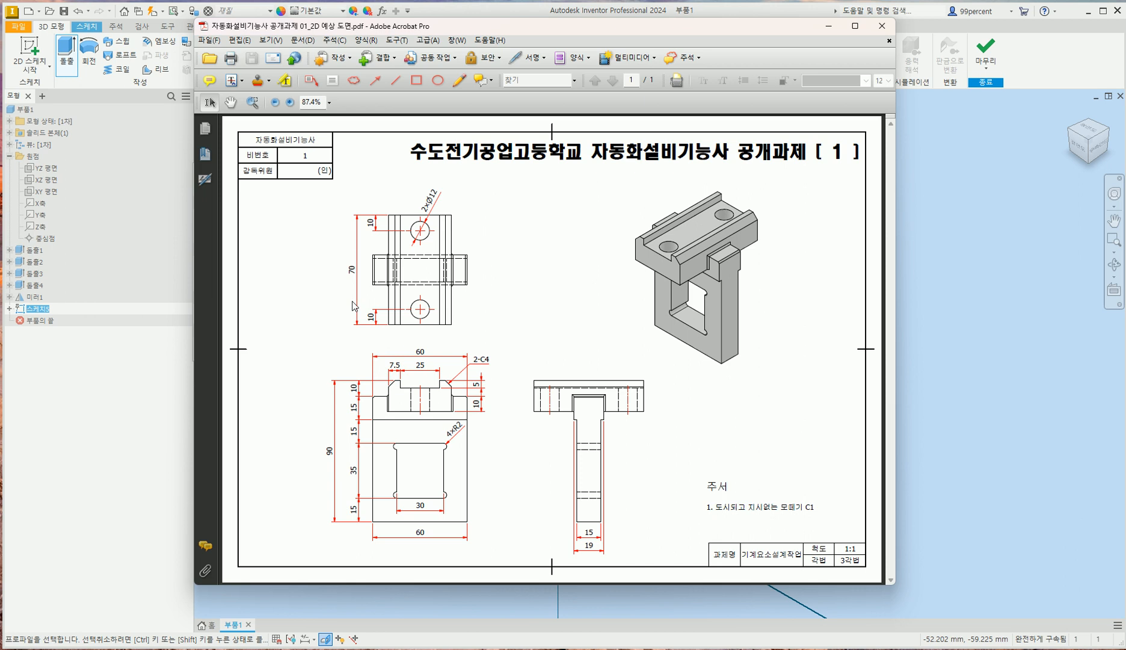
key("alt+Tab")
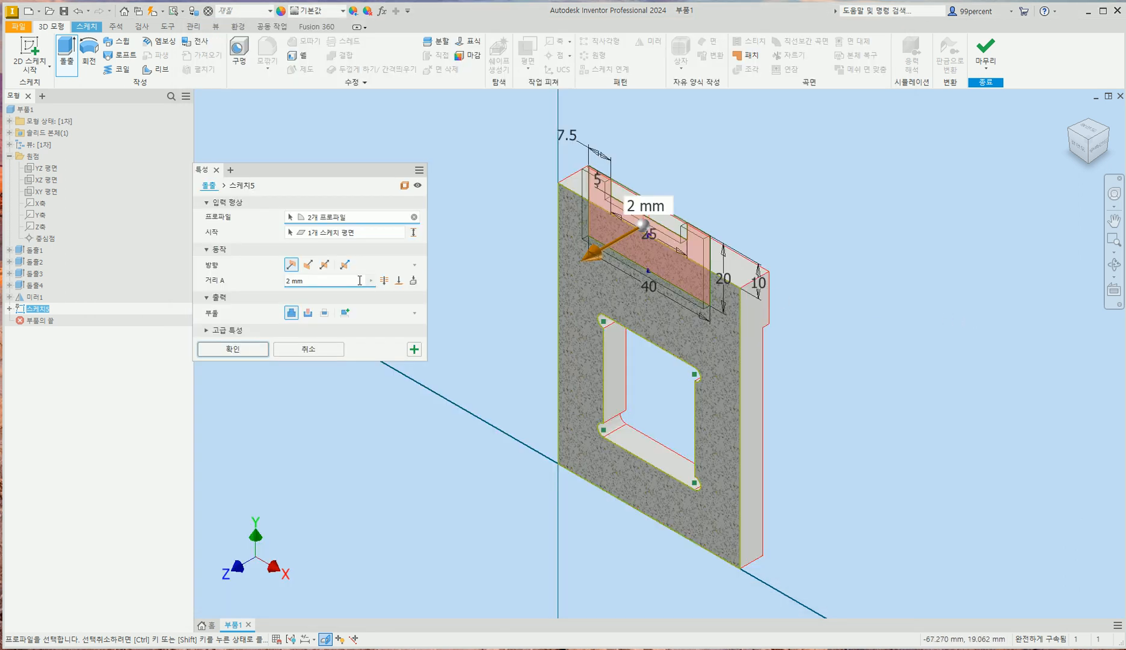
left_click(330, 266)
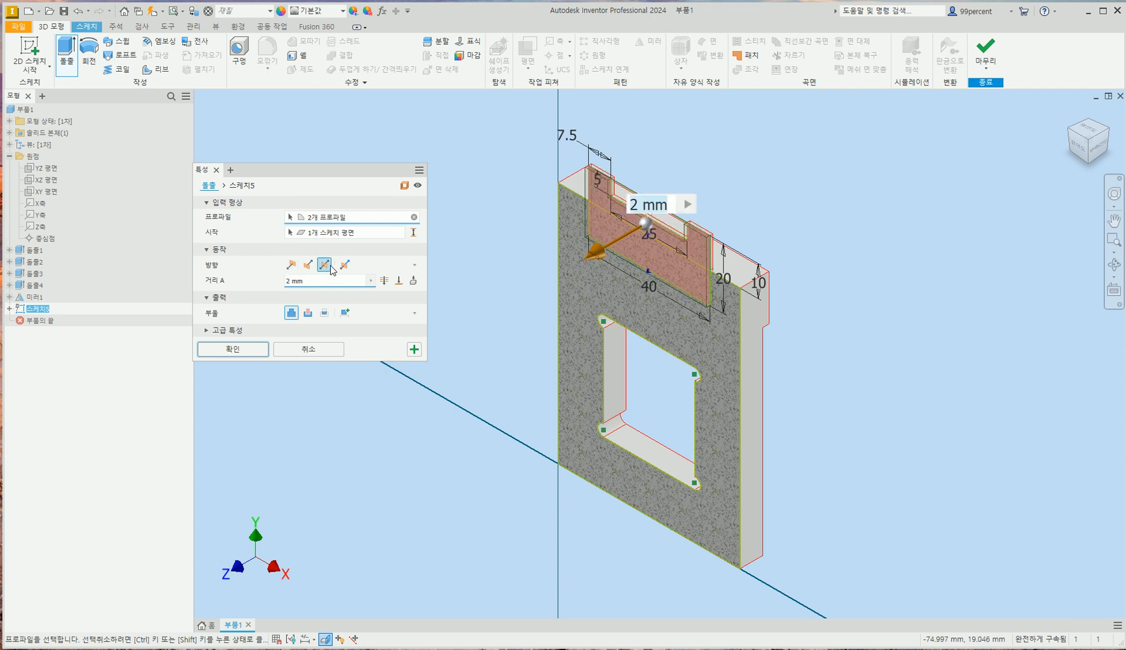
type("70")
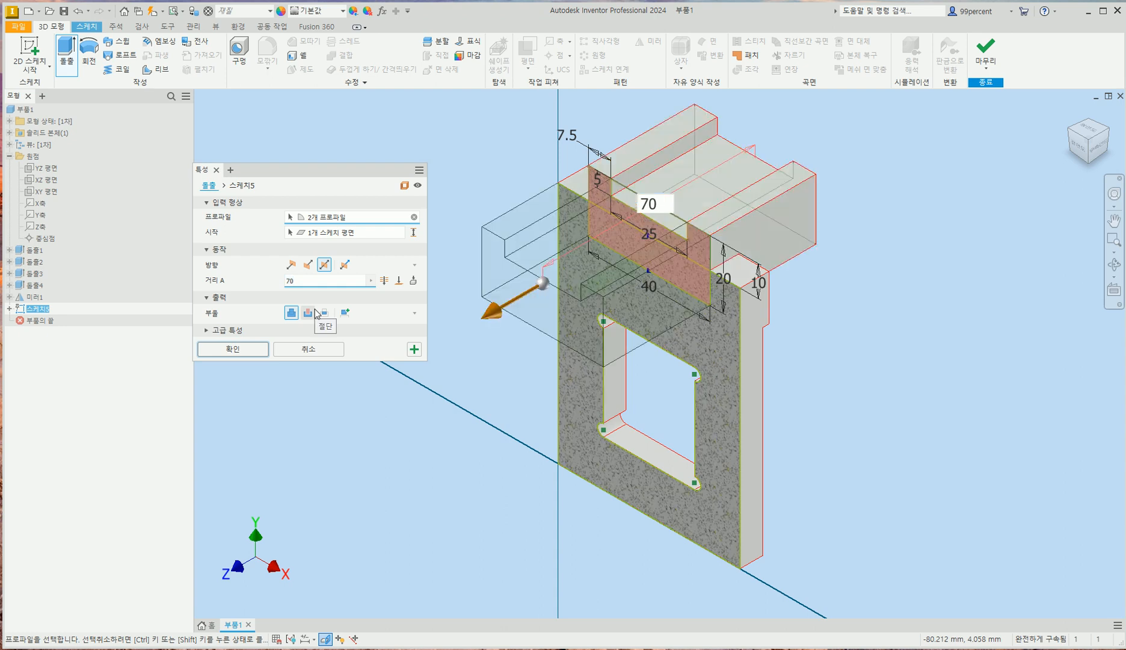
left_click(238, 351)
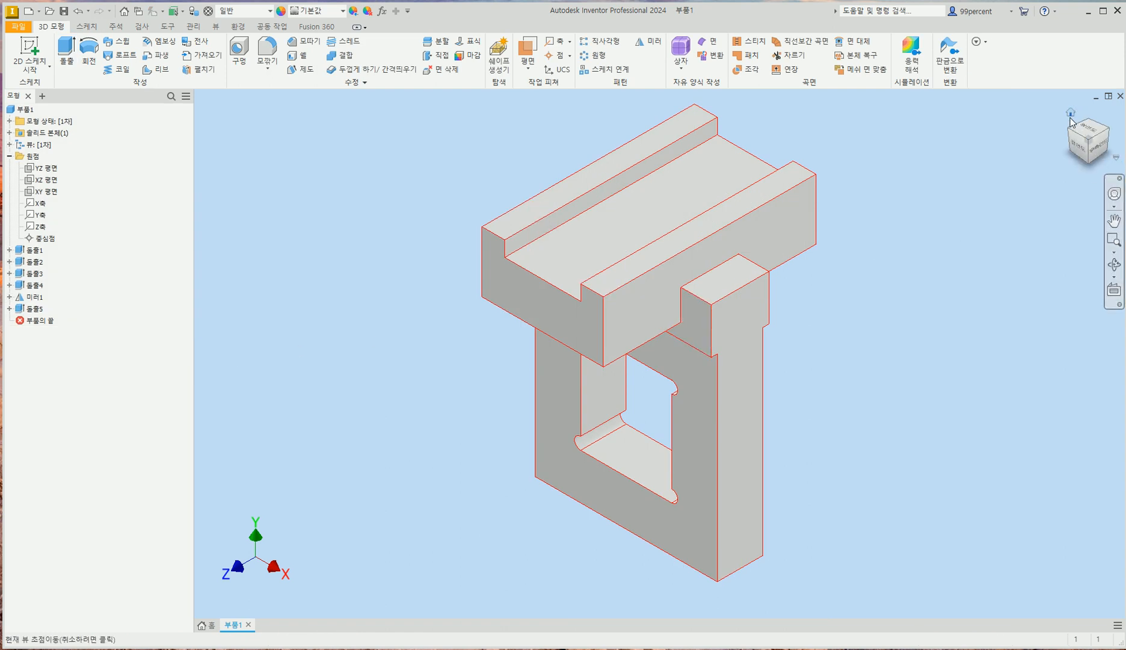
Step: Consult the PDF drawing for the block's holes and create a new sketch on the floor of the block's groove
left_click(1071, 114)
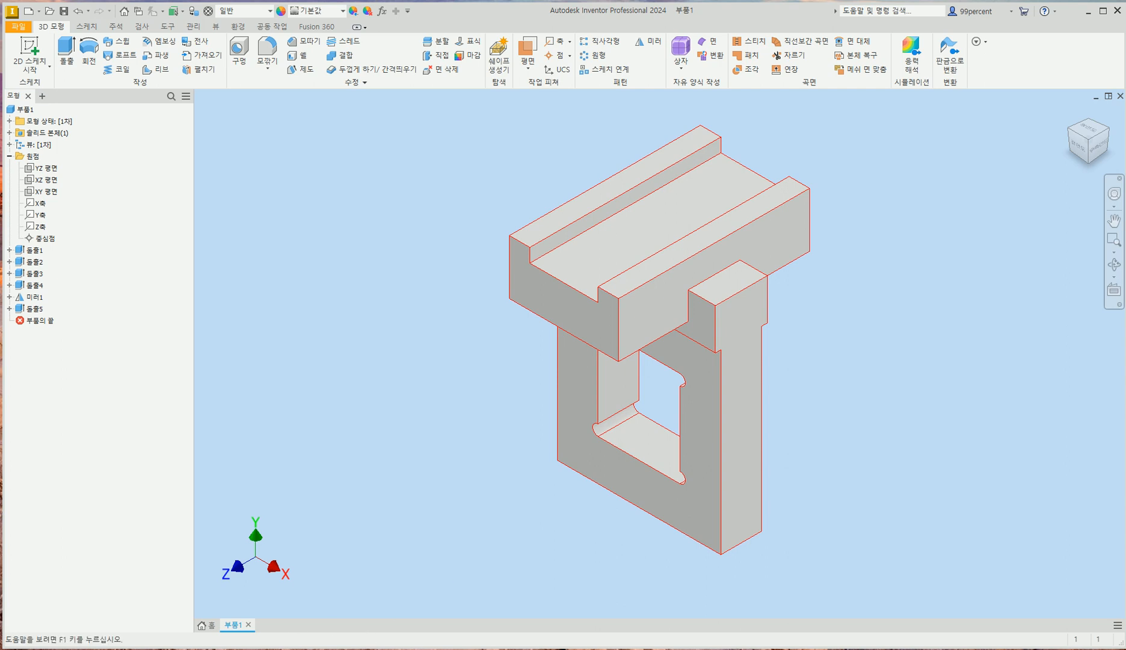
key("alt+Tab")
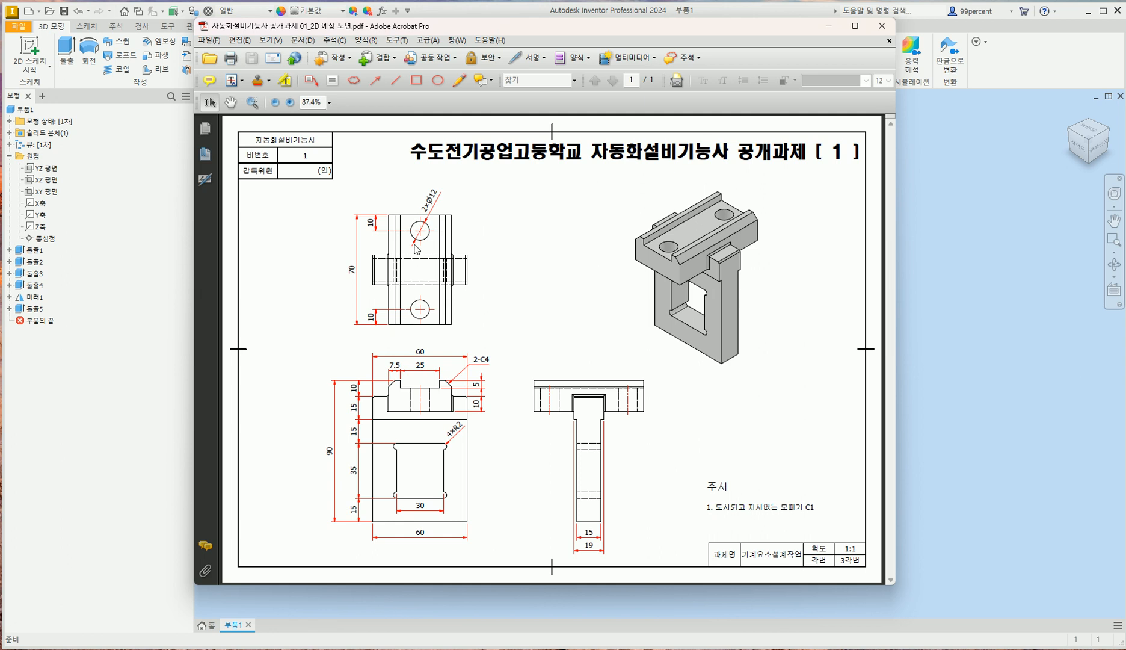
left_click(975, 242)
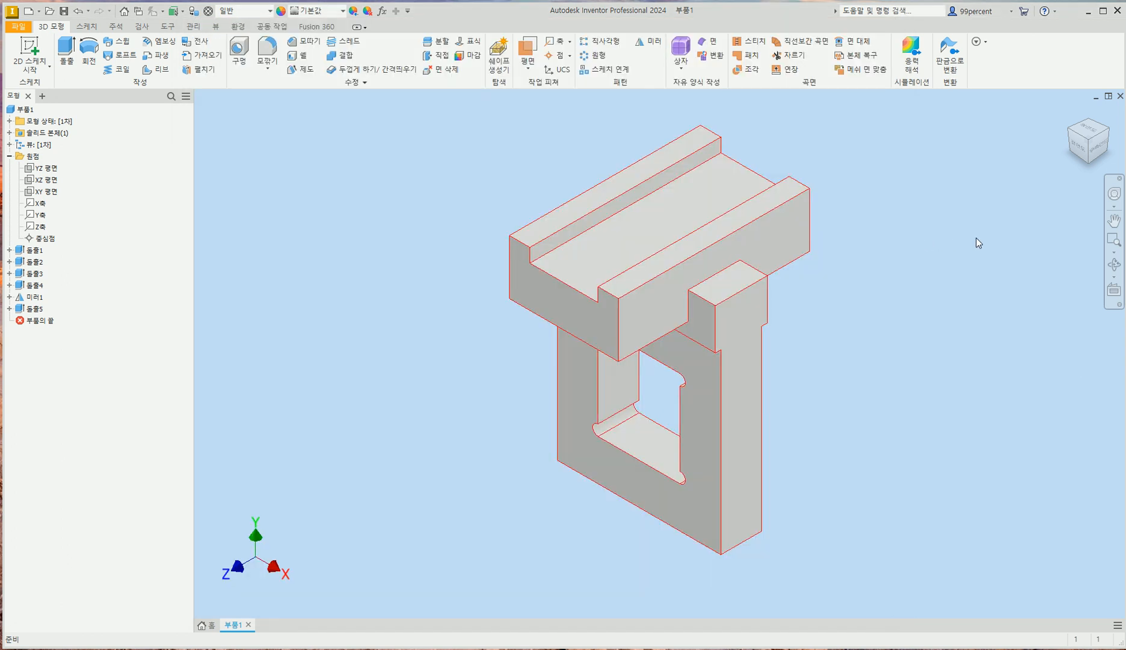
left_click(671, 213)
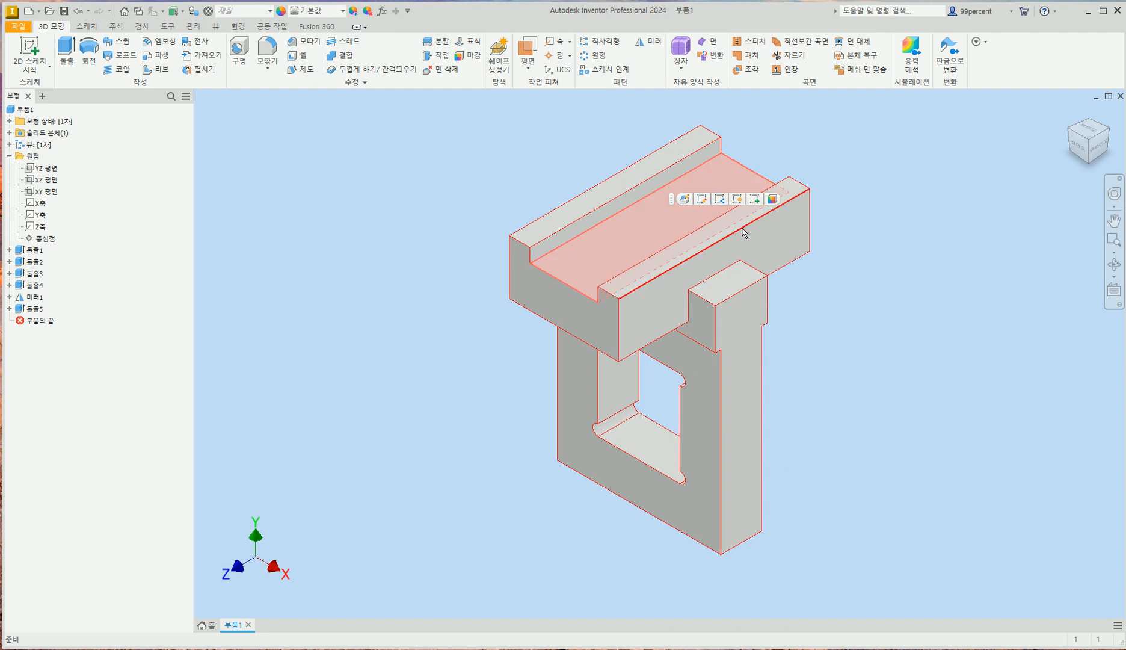
left_click(754, 199)
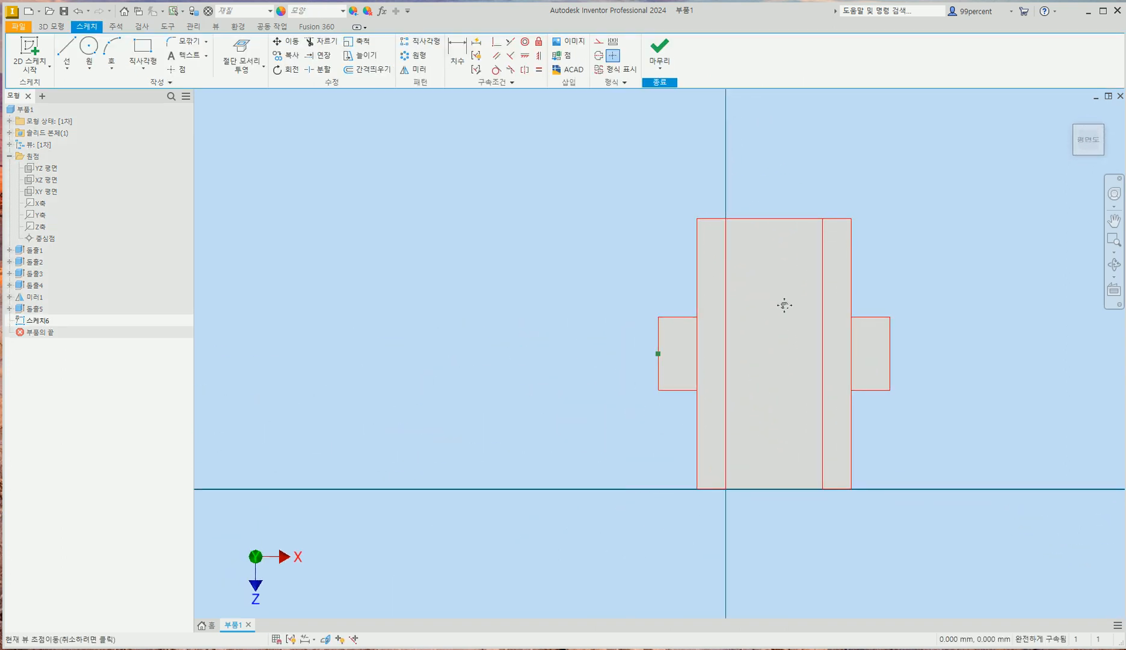
Step: Draw a 12 mm diameter circle on the groove floor near the block's upper end
left_click(98, 51)
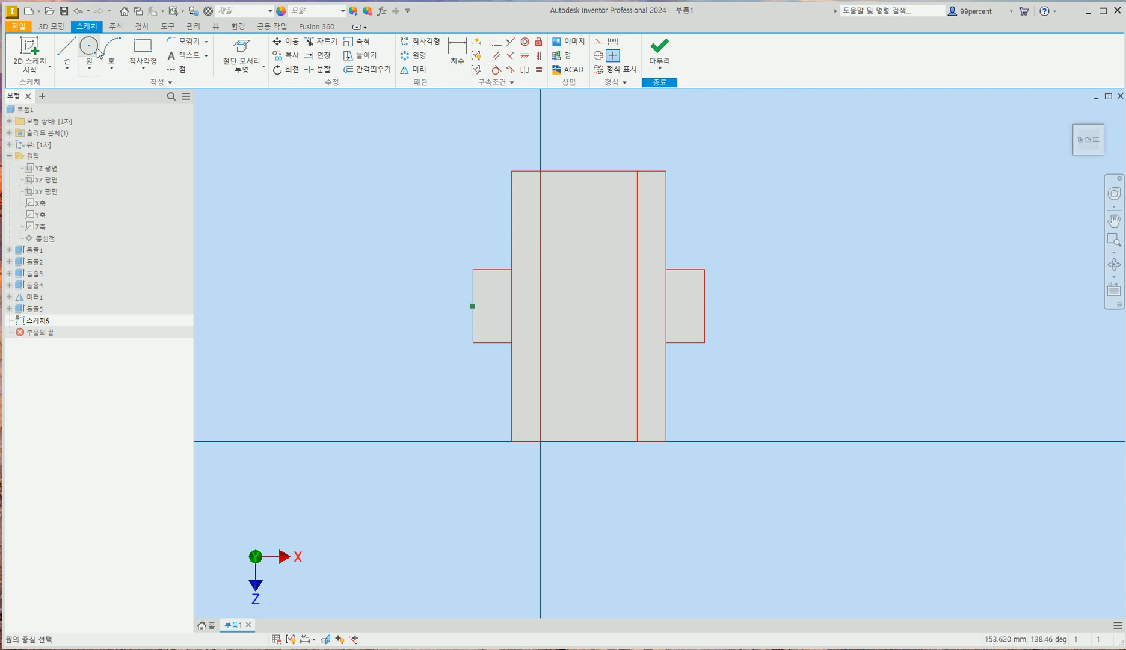
left_click(587, 205)
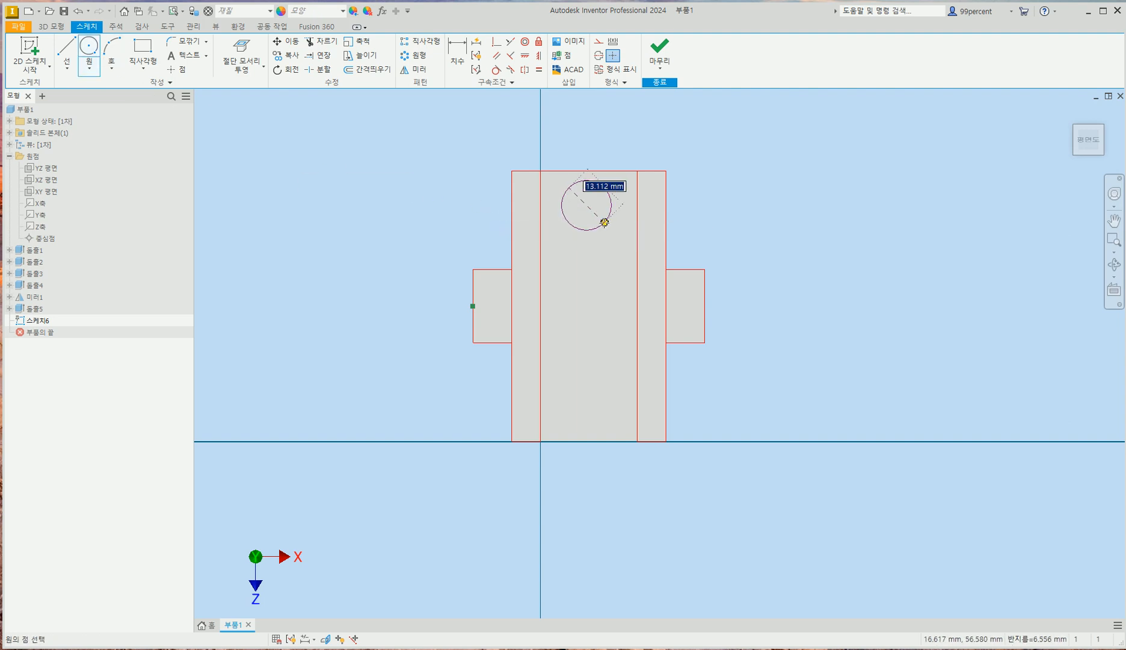
type("12")
key("Return")
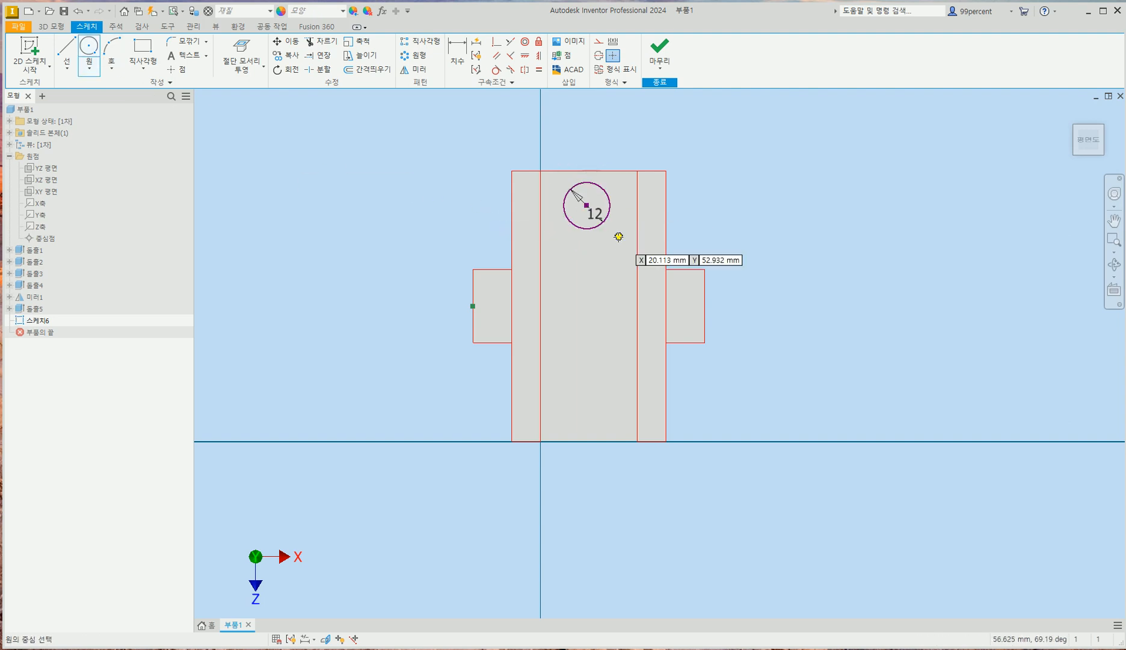
Step: Draw a second 12 mm diameter circle on the groove floor near the block's lower end
left_click(582, 405)
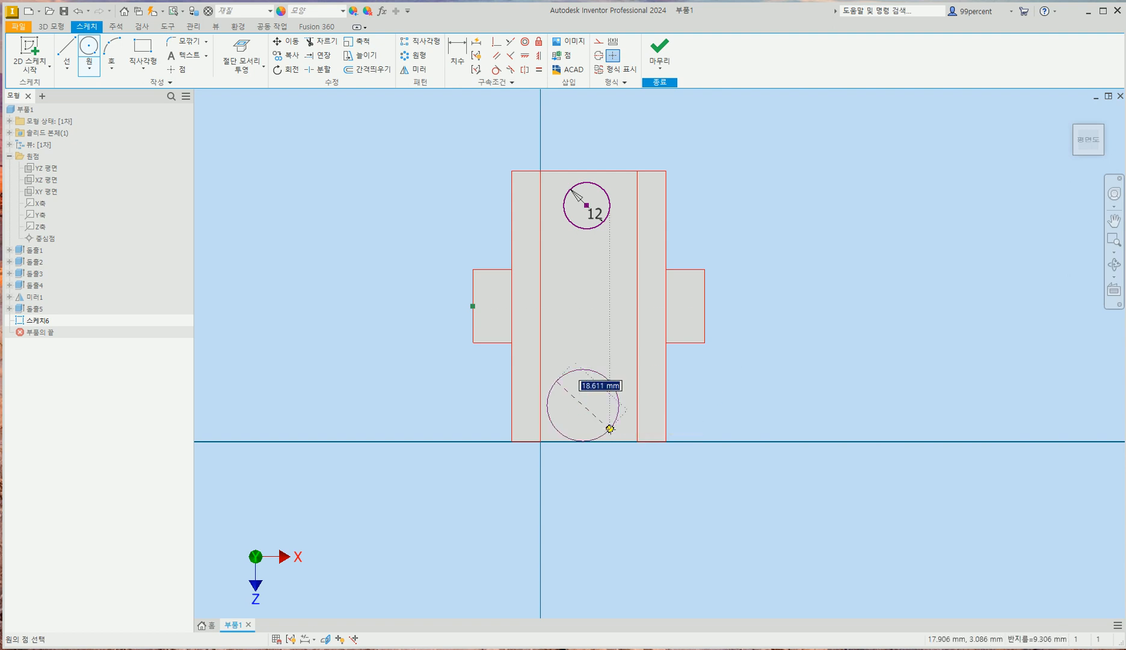
type("12")
key("Return")
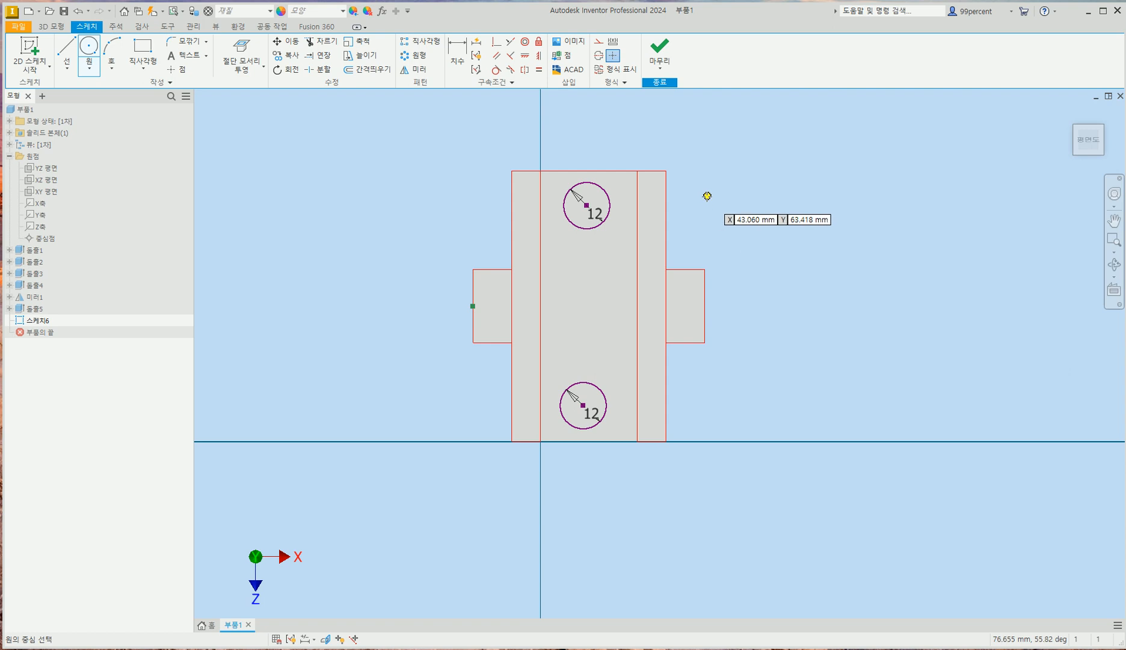
key("Escape")
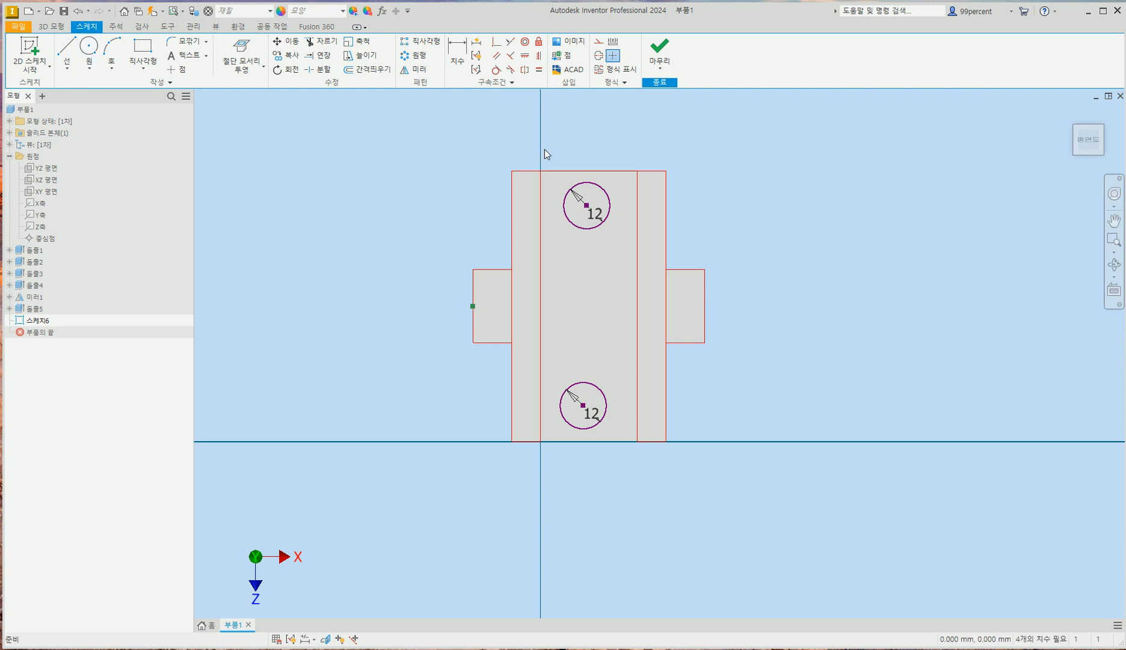
Step: Constrain the two circle centers vertically to each other and to the midpoint of the groove's upper end edge
left_click(539, 56)
left_click(587, 205)
left_click(583, 405)
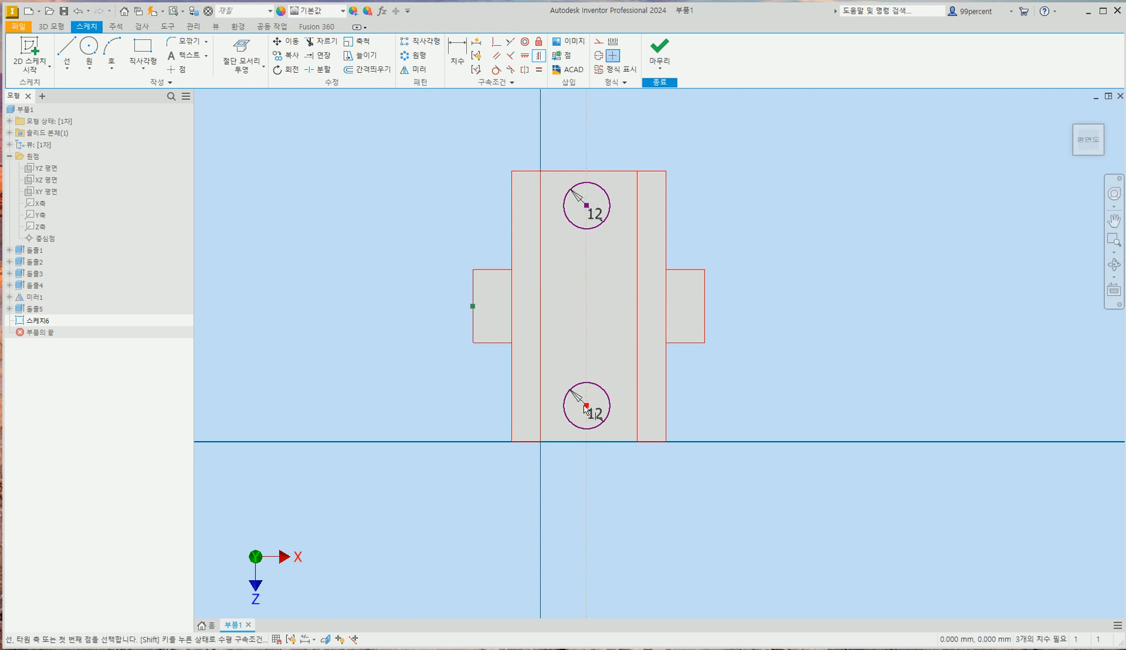
left_click(587, 205)
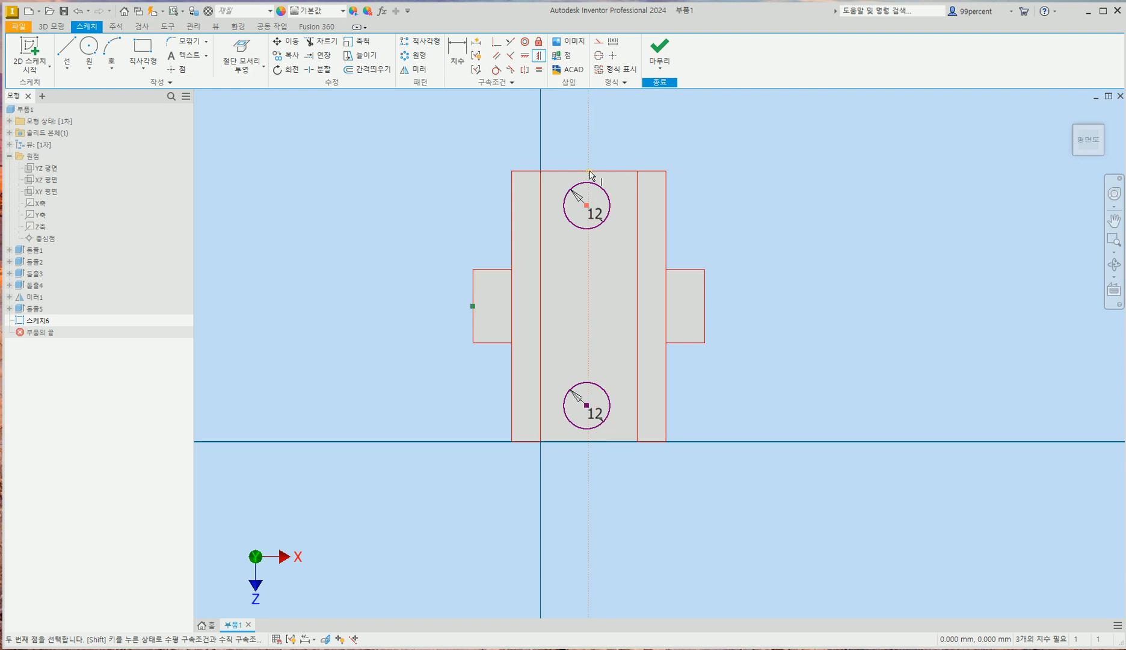
scroll(589, 176, "up", 10)
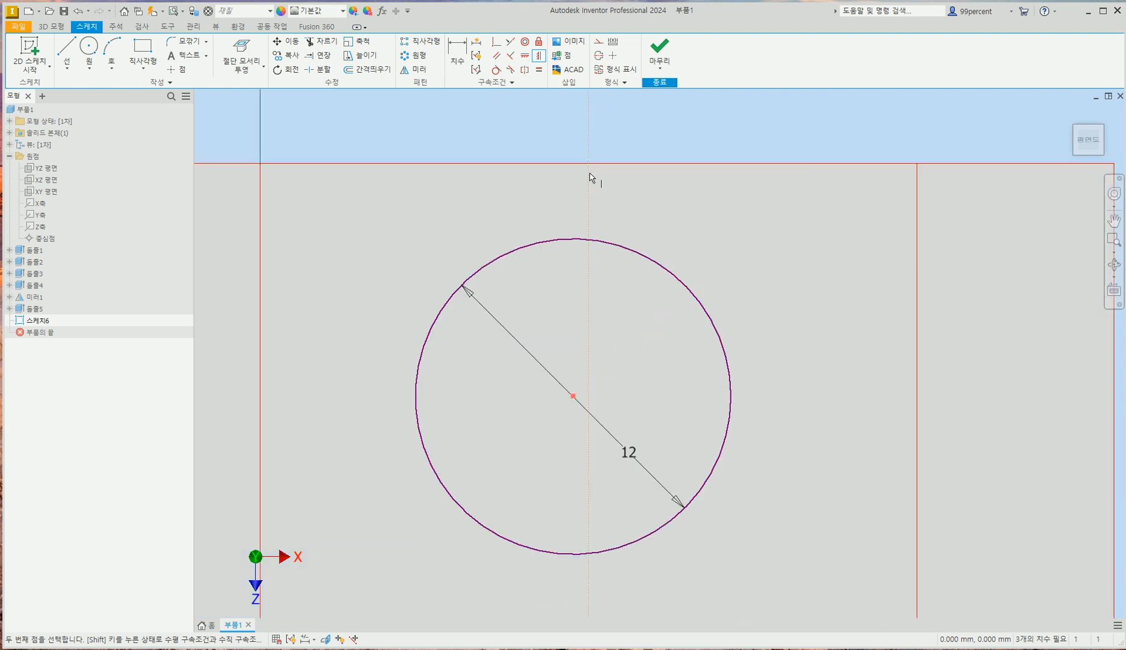
left_click(590, 164)
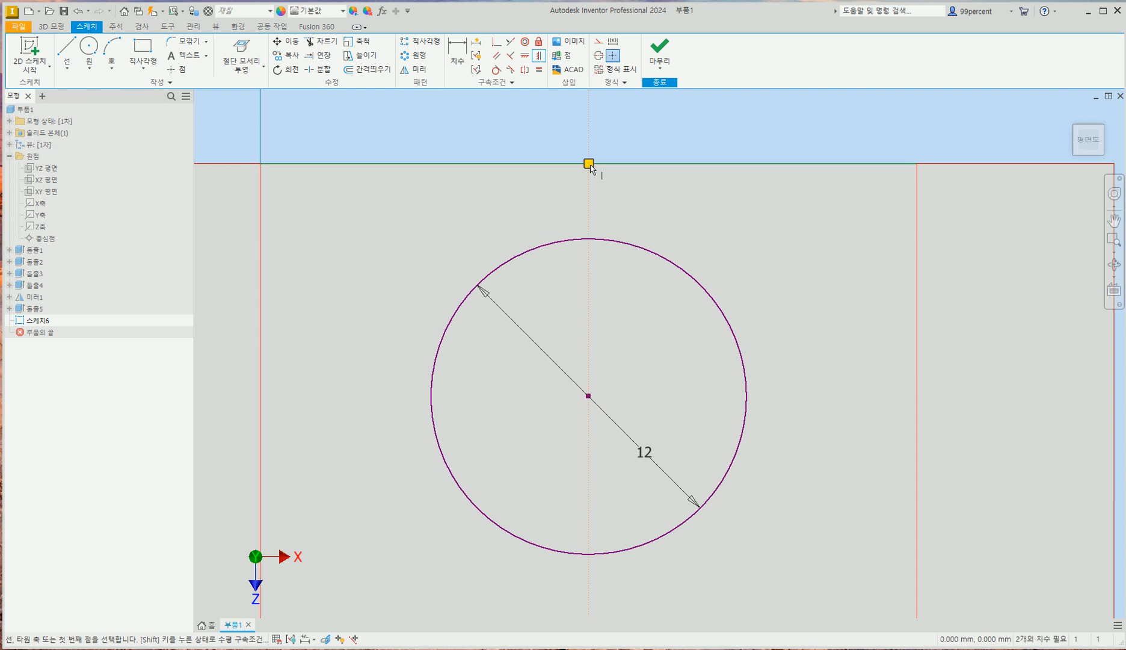
Step: Dimension the upper circle's center 10 mm from the groove's upper end edge
scroll(592, 174, "down", 10)
scroll(609, 282, "up", 4)
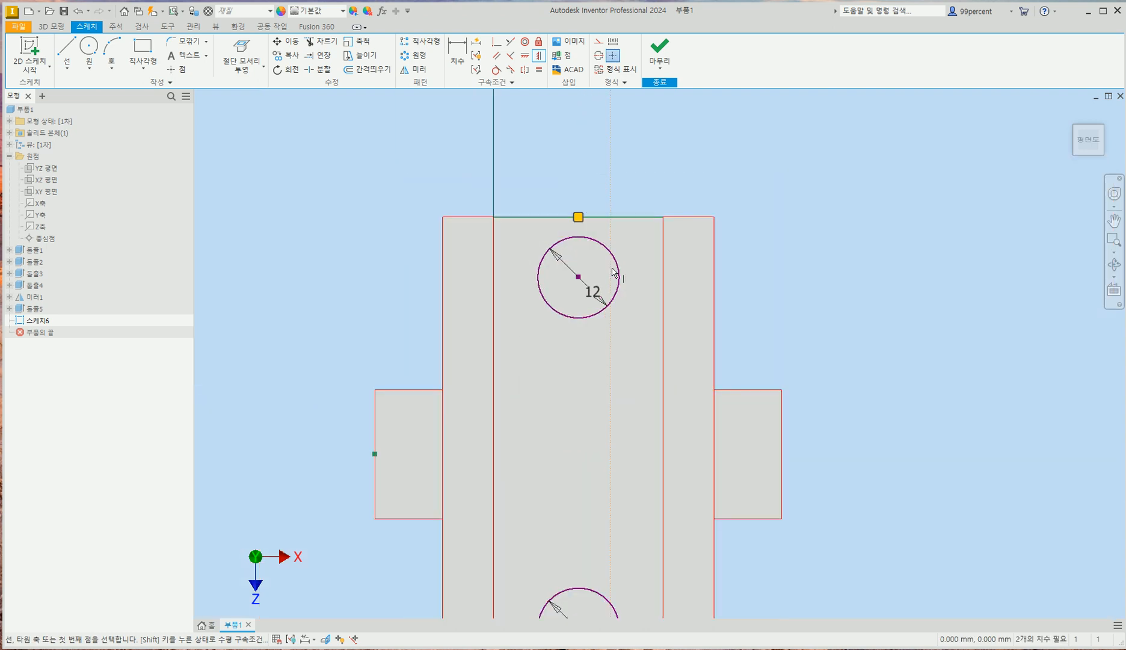
key("d")
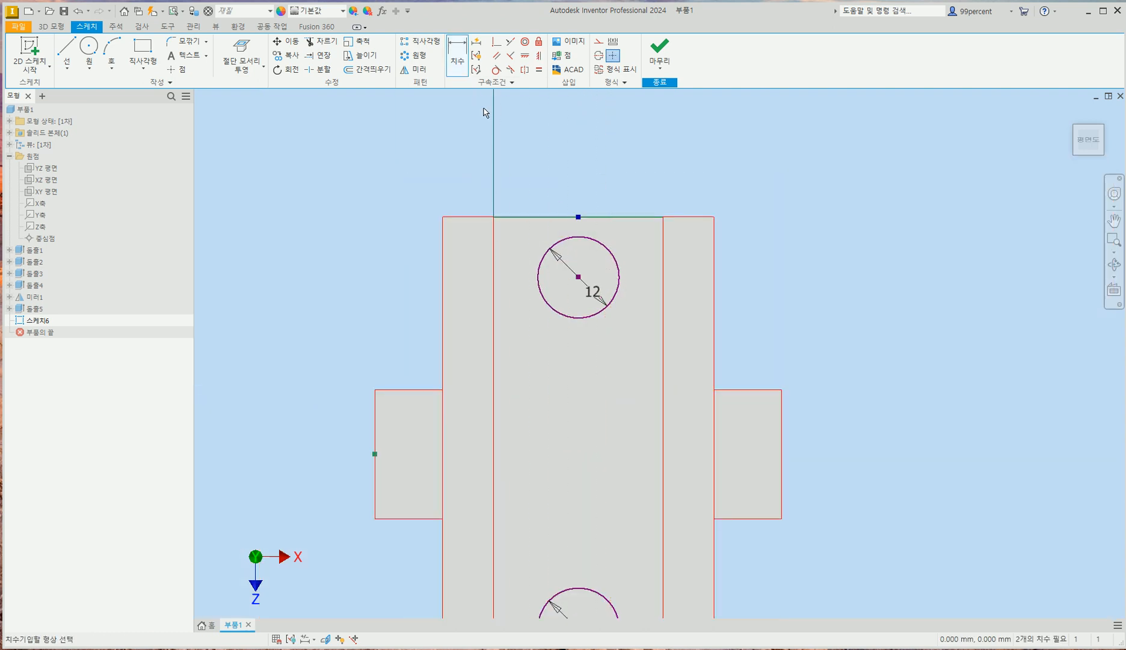
left_click(533, 217)
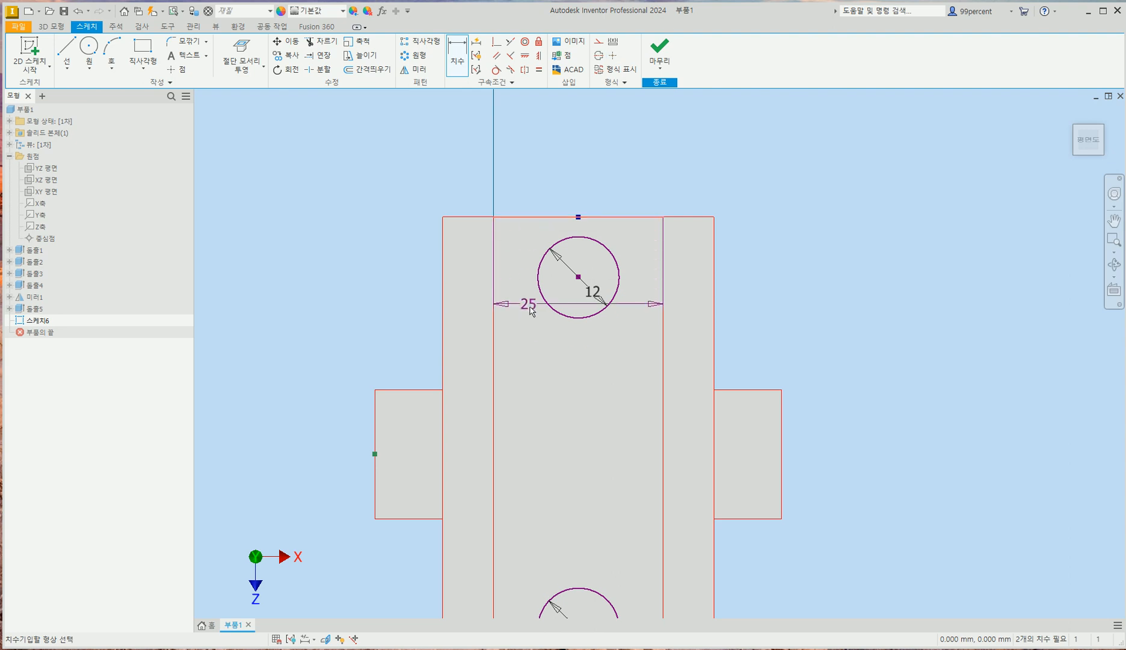
left_click(579, 278)
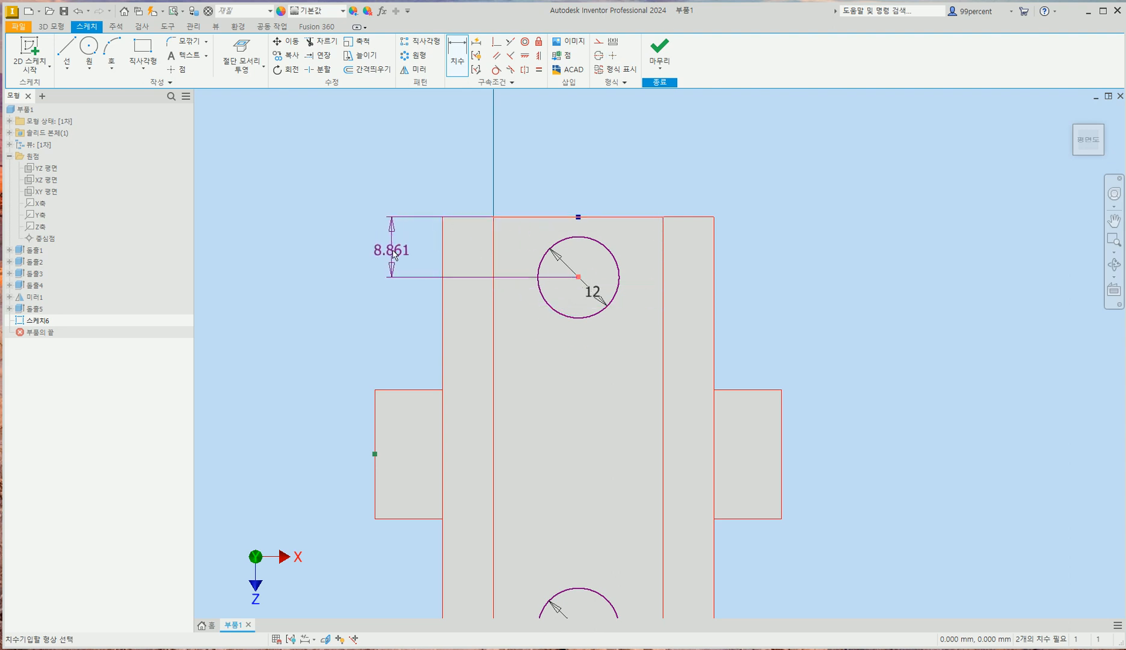
left_click(420, 266)
type("10")
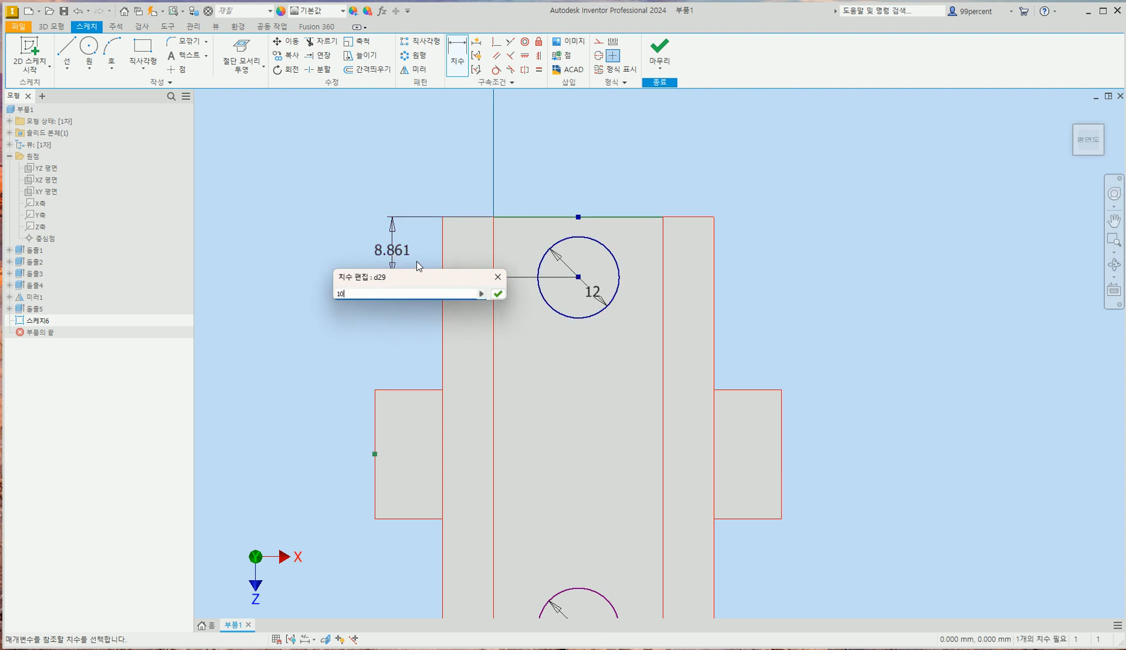
key("Return")
Step: Dimension the lower circle's center 10 mm from the groove's lower end edge
scroll(566, 385, "up", 4)
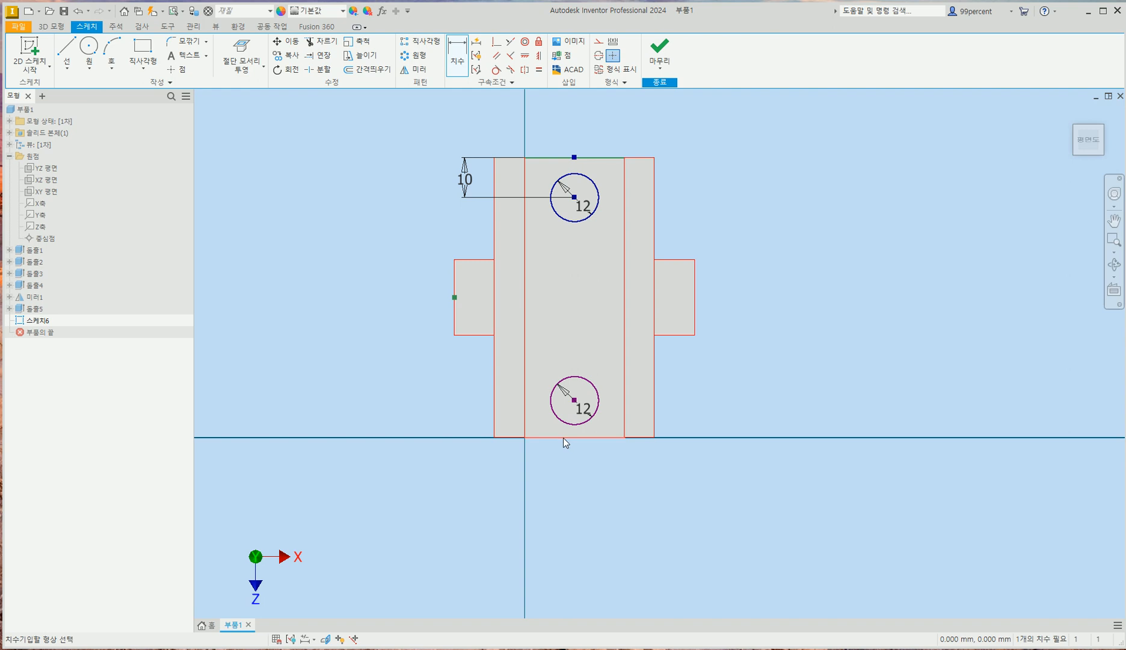
left_click(564, 437)
left_click(573, 400)
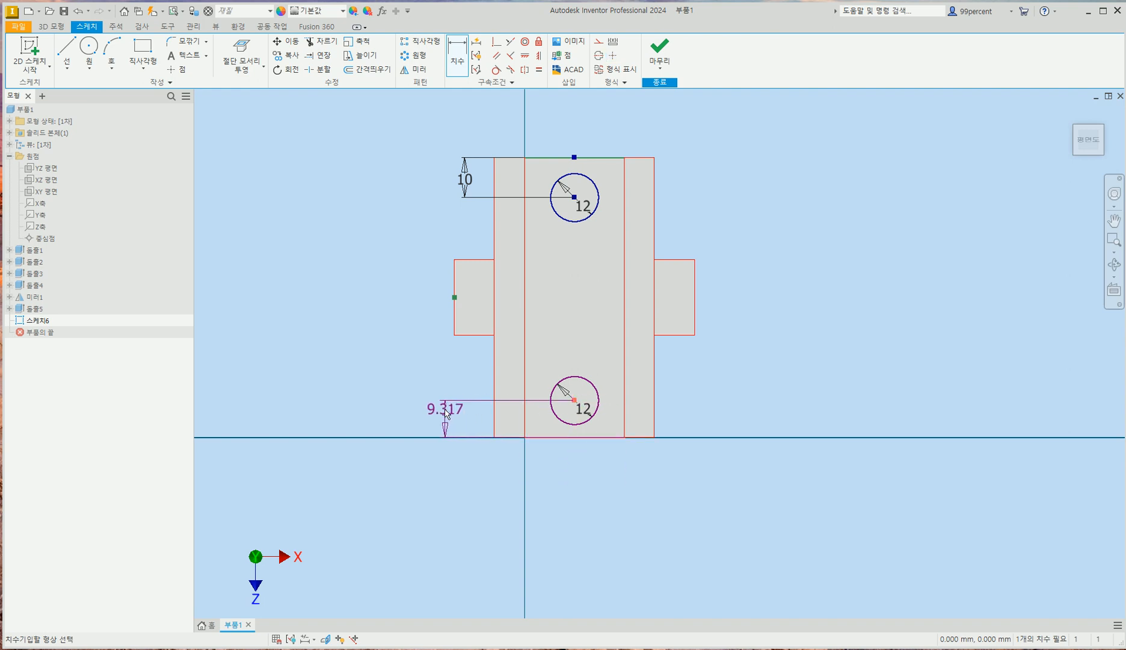
left_click(458, 421)
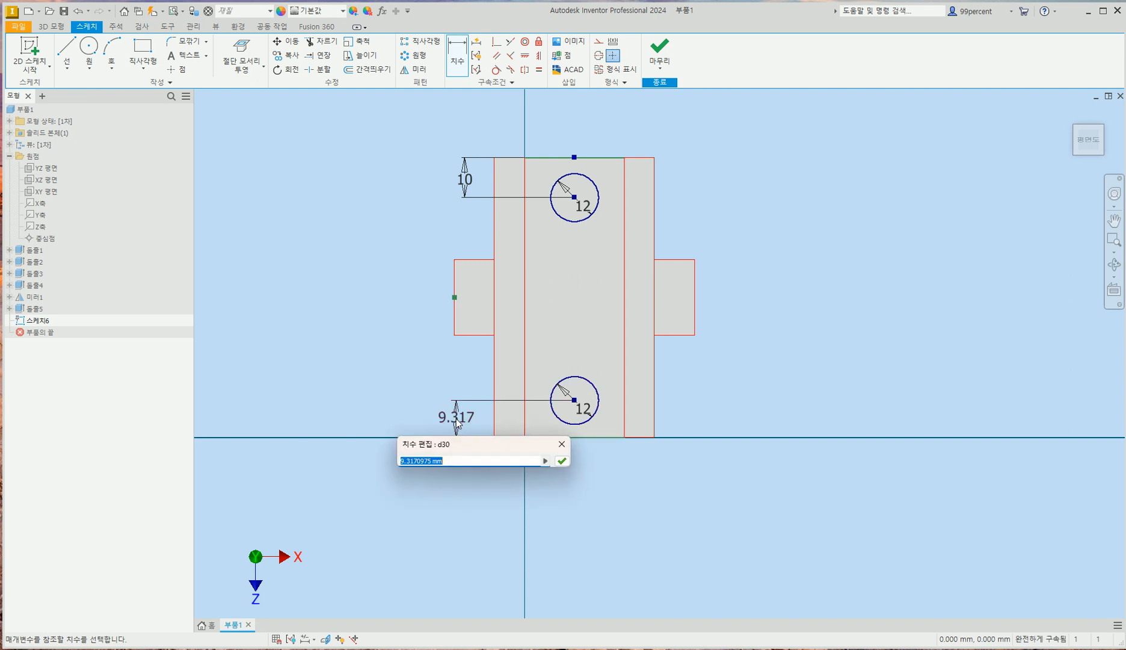
type("10")
key("Return")
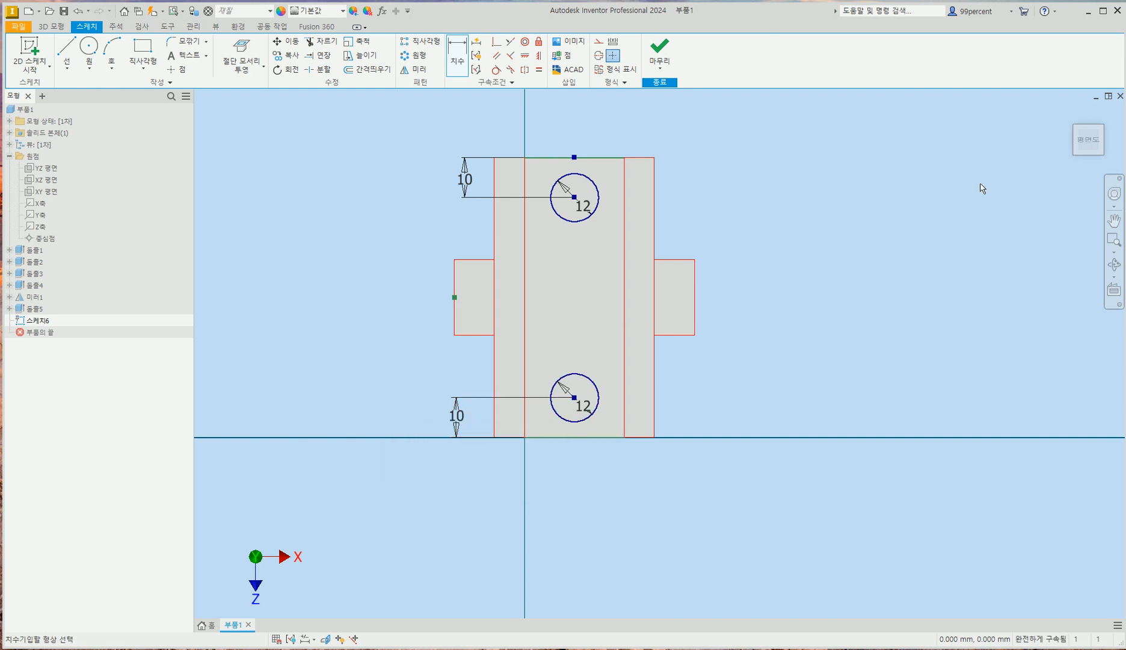
Step: Extrude both circles as a cut through all of the block to make the two 12 mm holes
left_click(1070, 114)
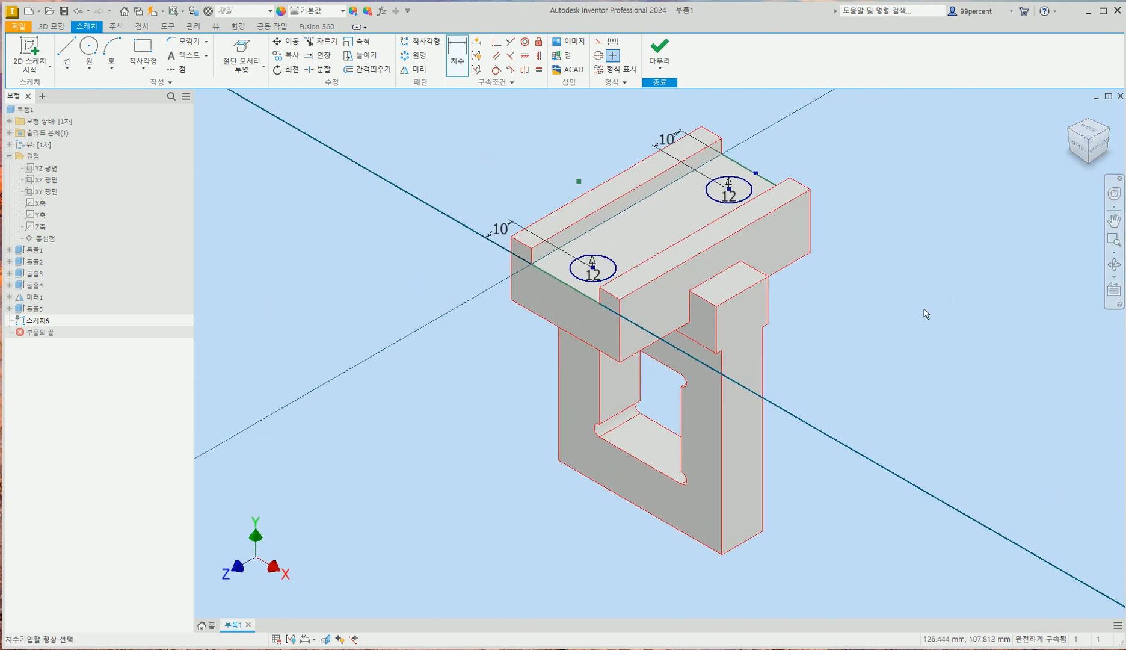
left_click(50, 28)
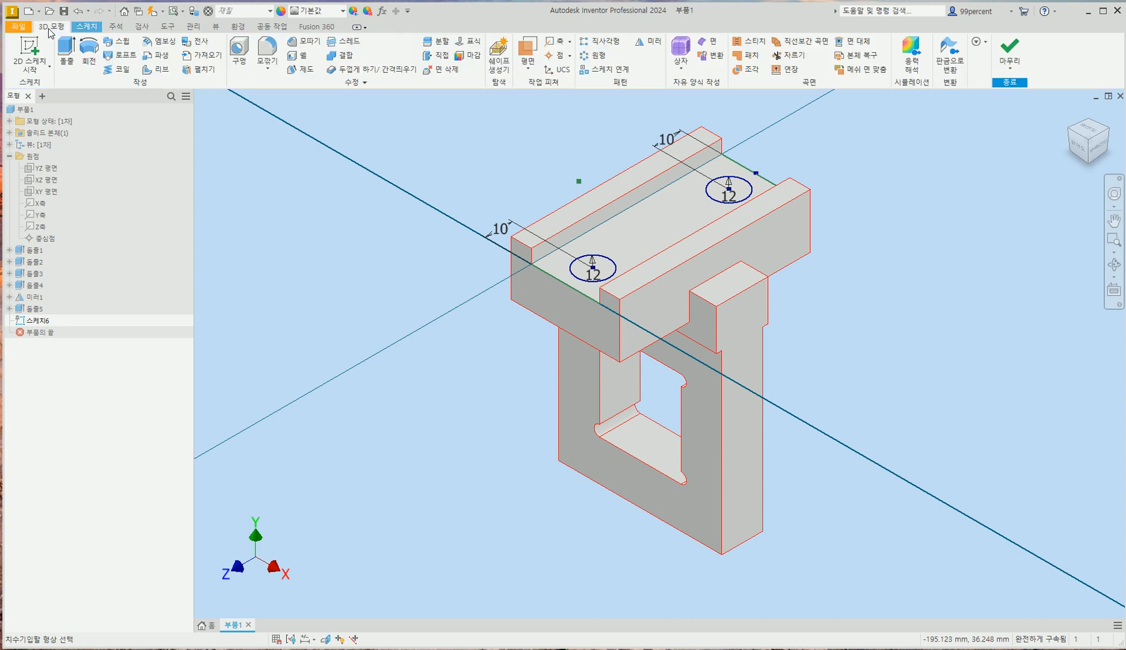
left_click(74, 51)
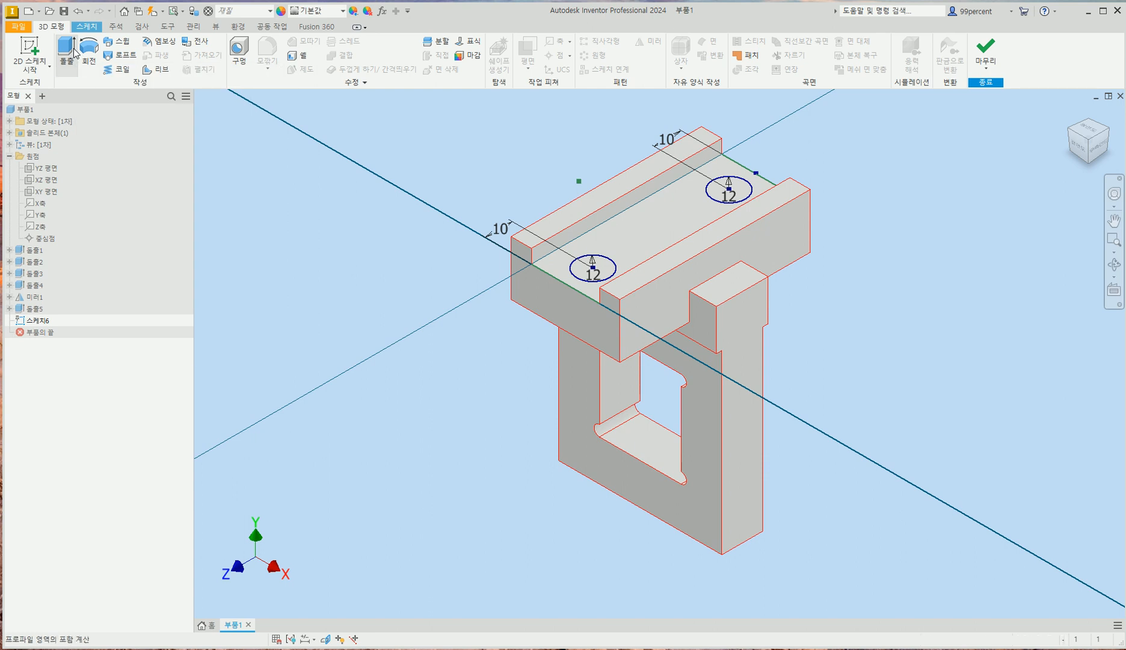
left_click(740, 194)
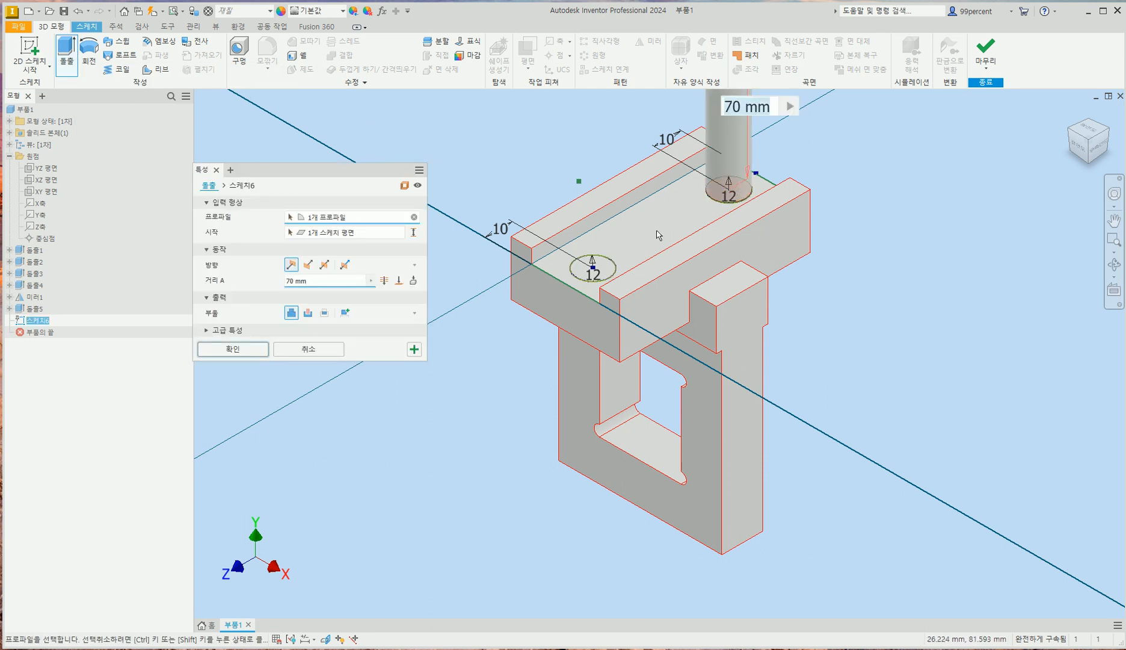
left_click(593, 270)
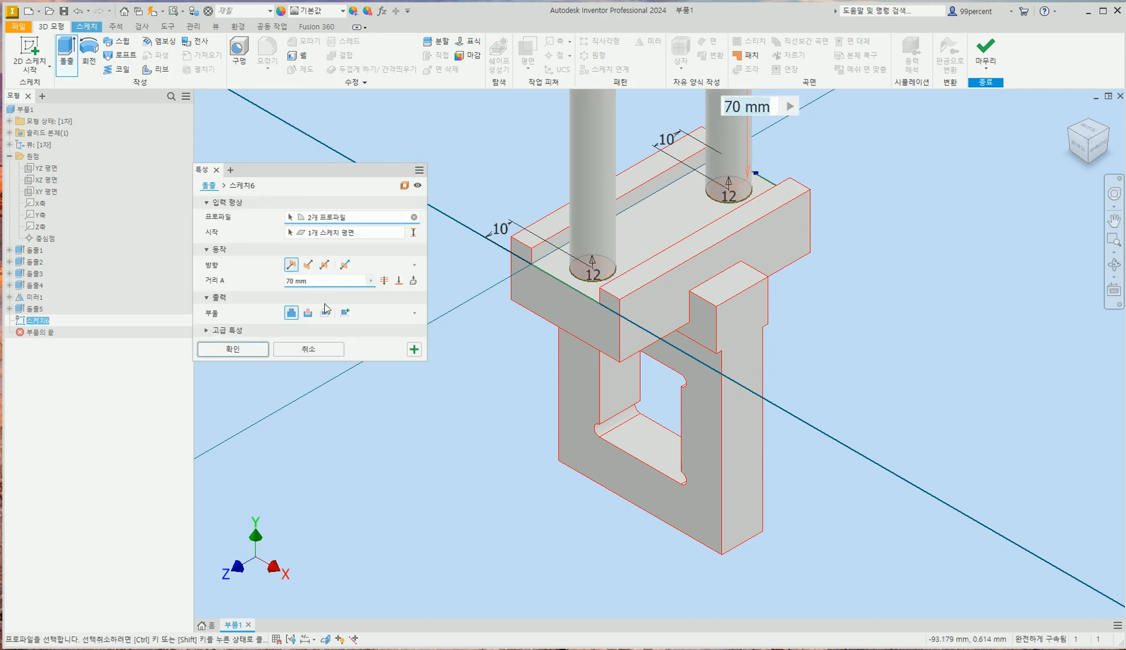
left_click(307, 313)
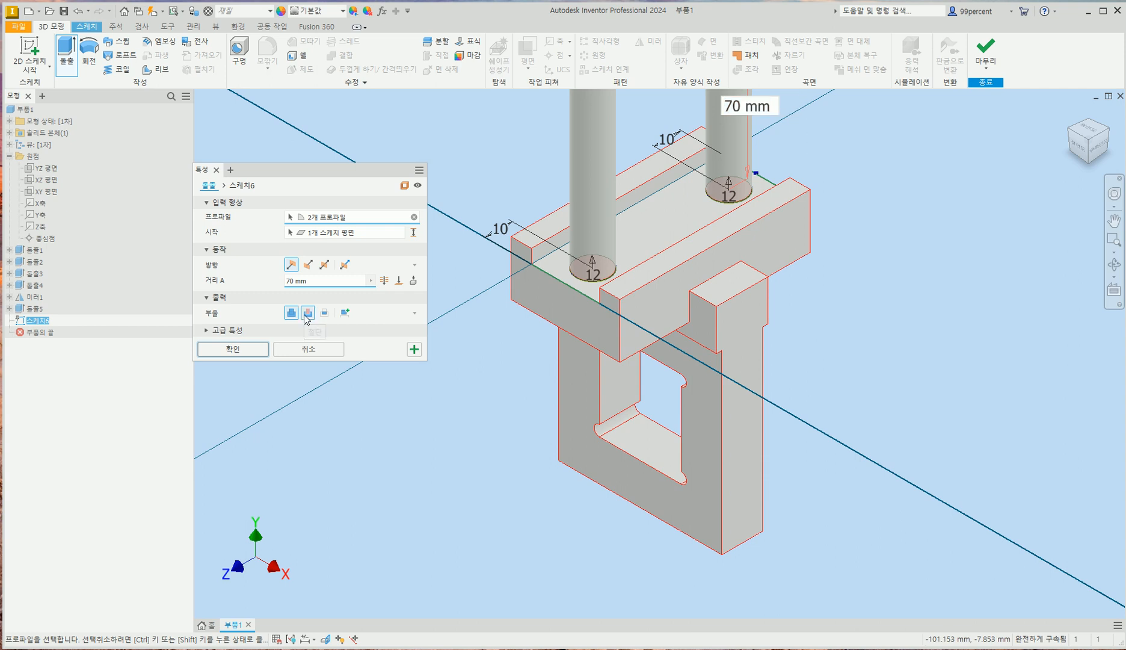
left_click(385, 282)
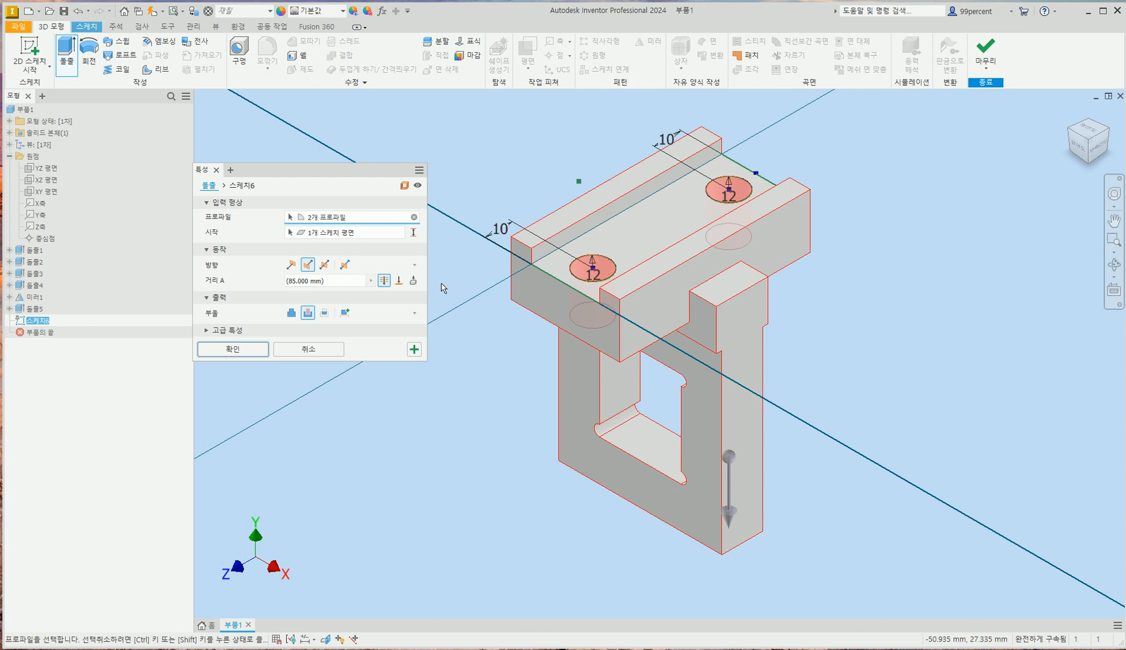
left_click(246, 350)
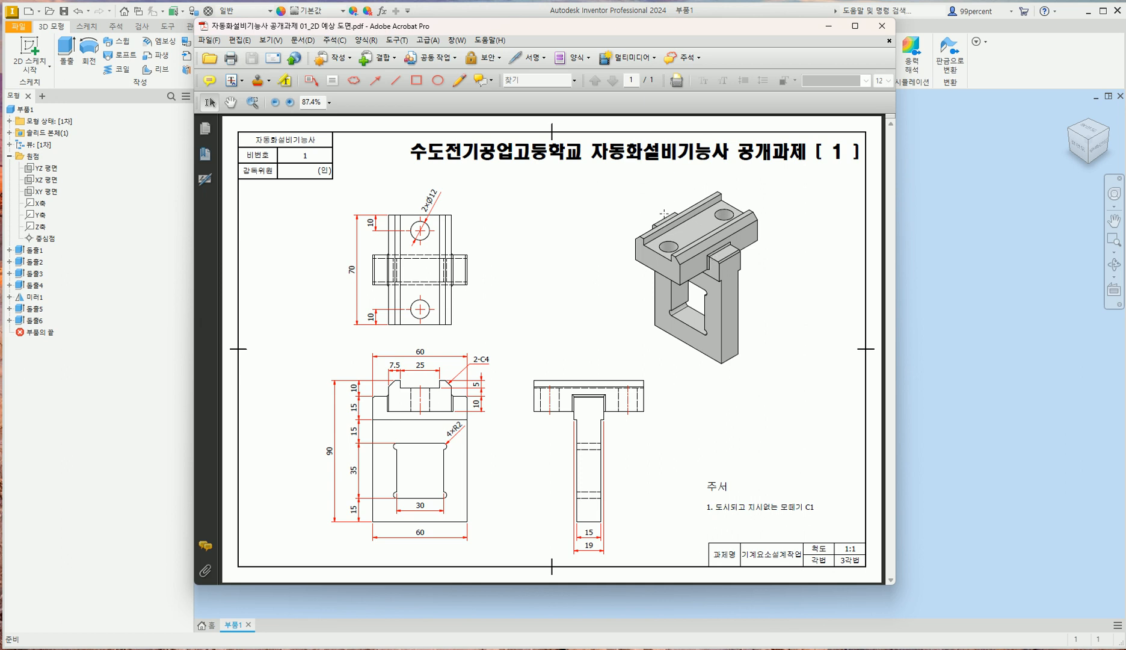
Step: Return from the PDF drawing to Inventor and chamfer the block's two long outer top edges by 4 mm
left_click(967, 295)
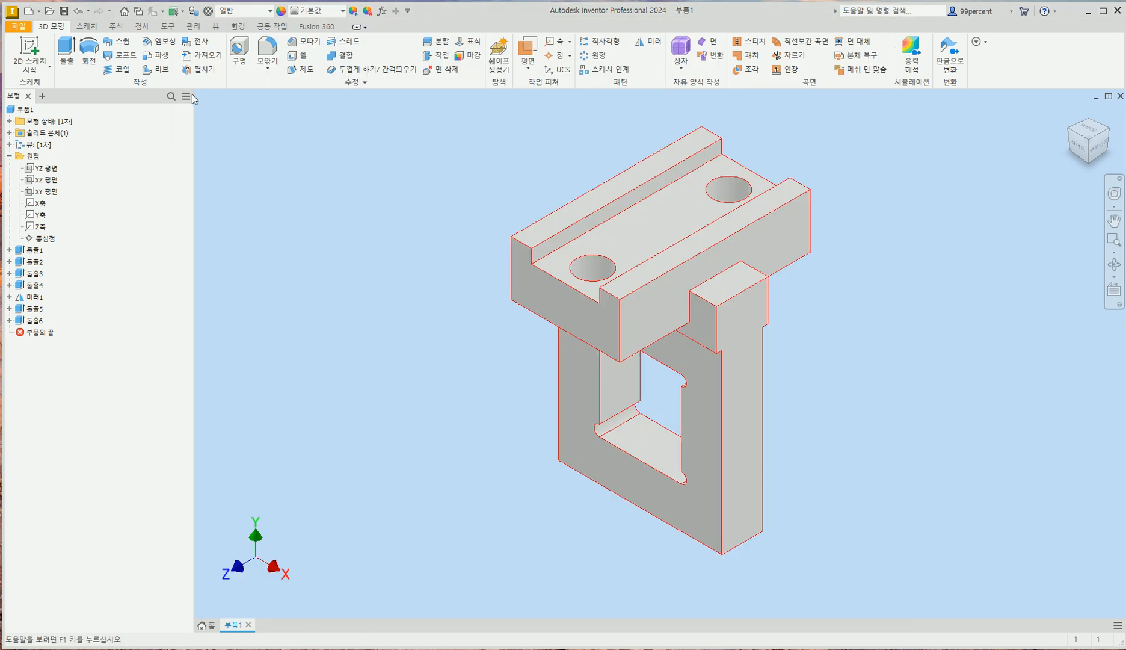
left_click(313, 46)
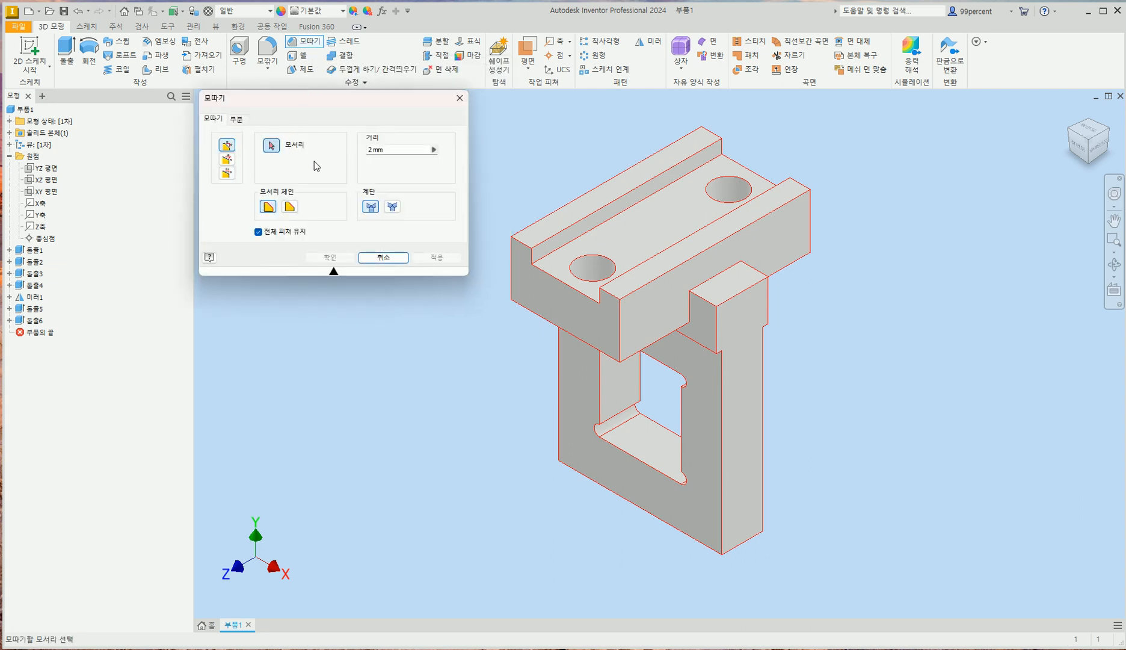
left_click(368, 149)
type("4")
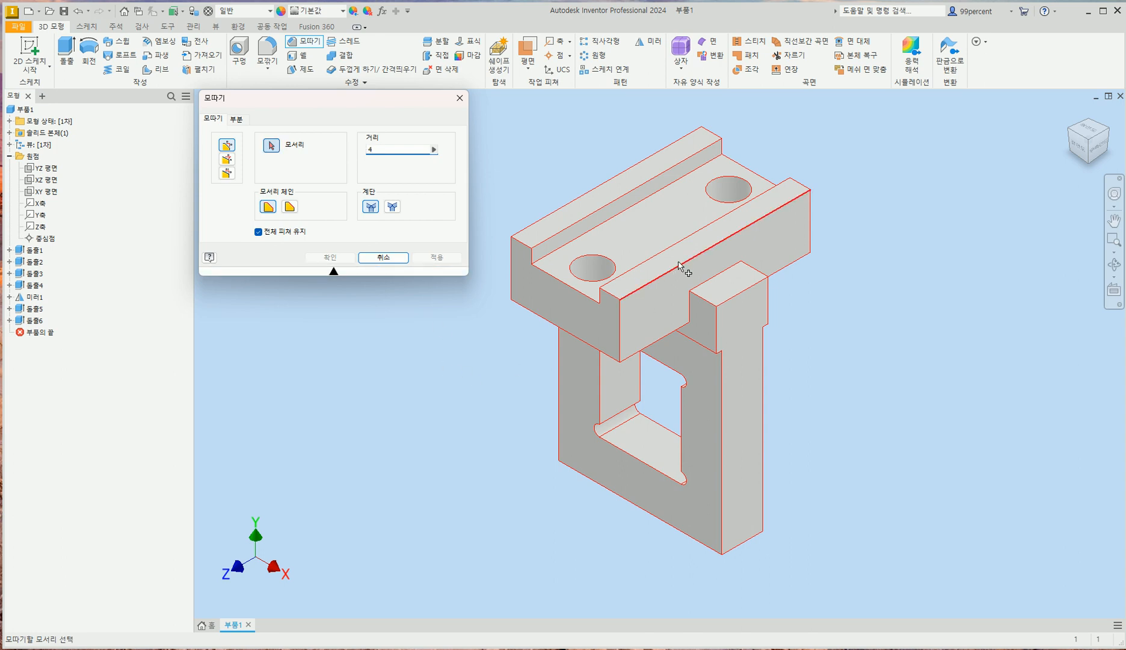
left_click(700, 255)
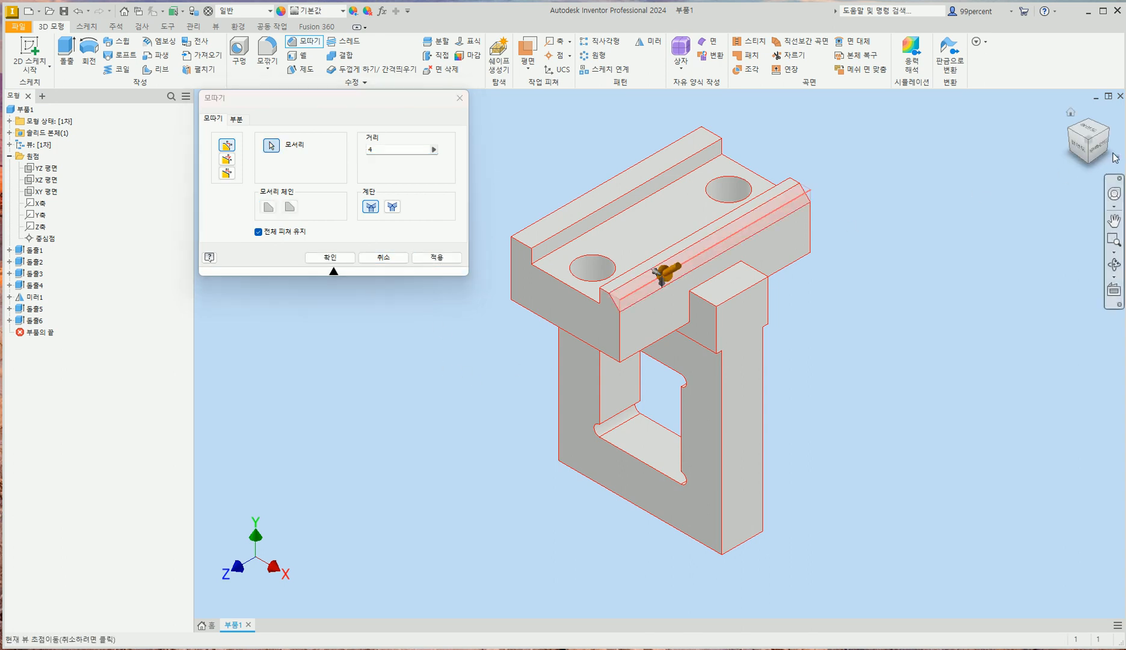
left_click(1071, 132)
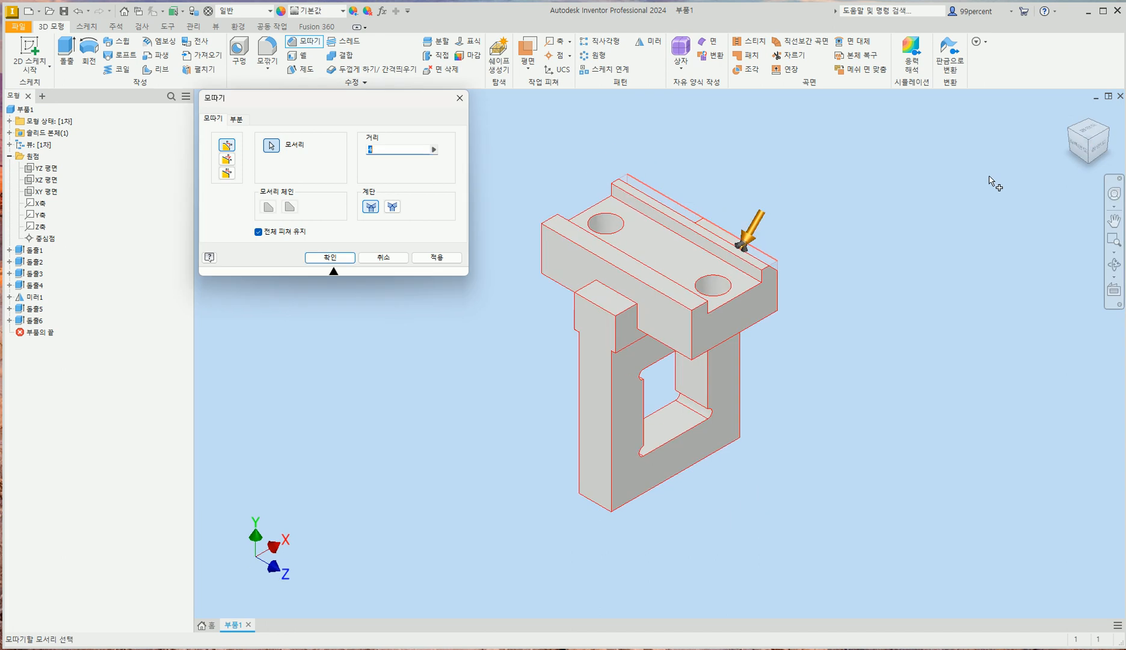
left_click(623, 272)
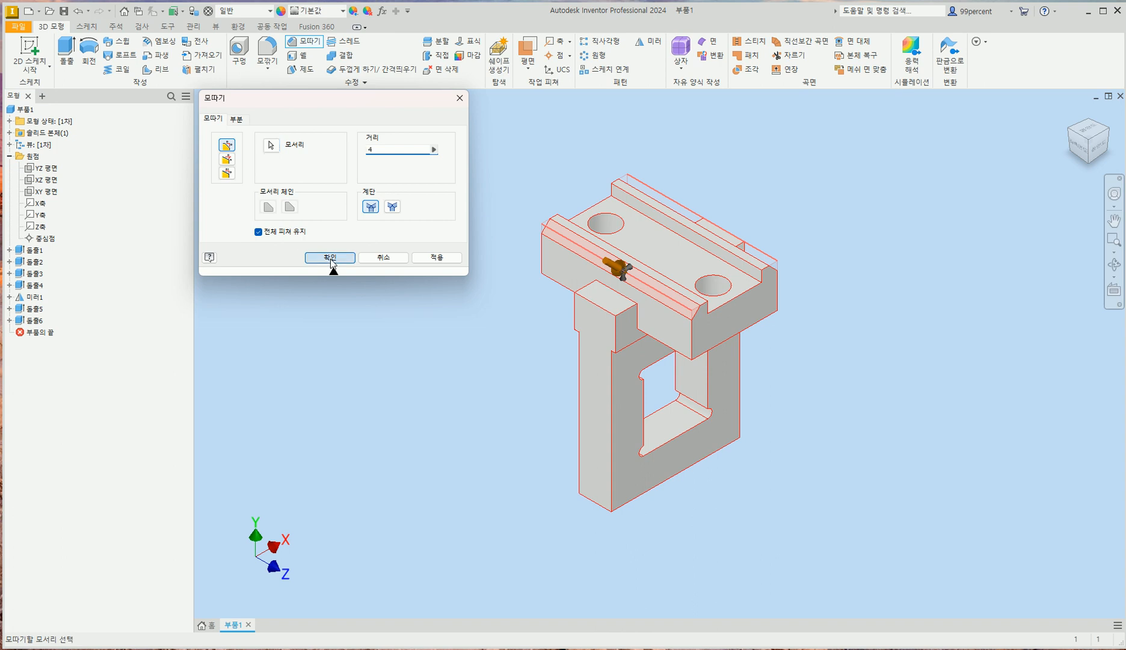
left_click(330, 264)
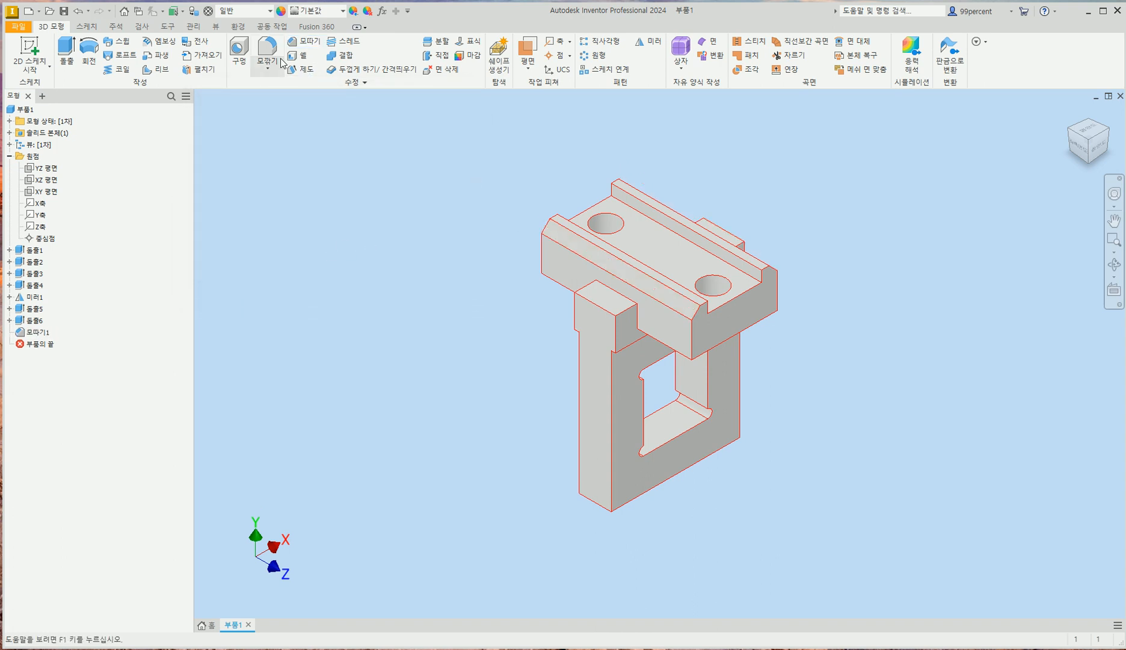
Step: Start a 1 mm chamfer with the inner and outer top edges and both inner vertical edges of one upper lug of the plate
left_click(303, 42)
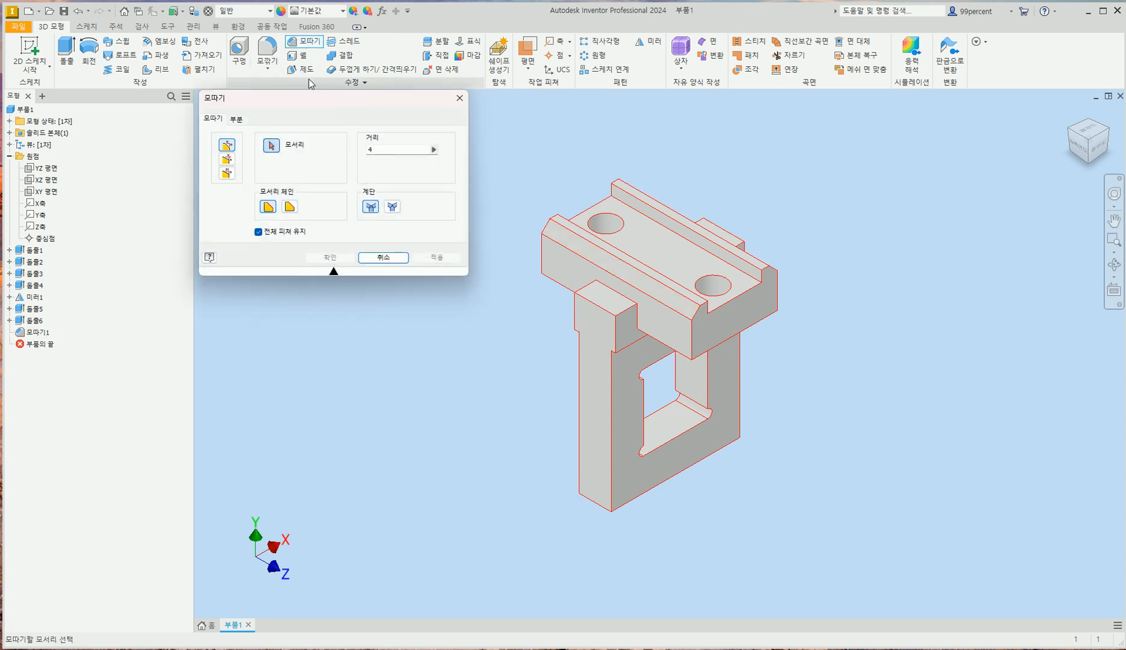
left_click(384, 149)
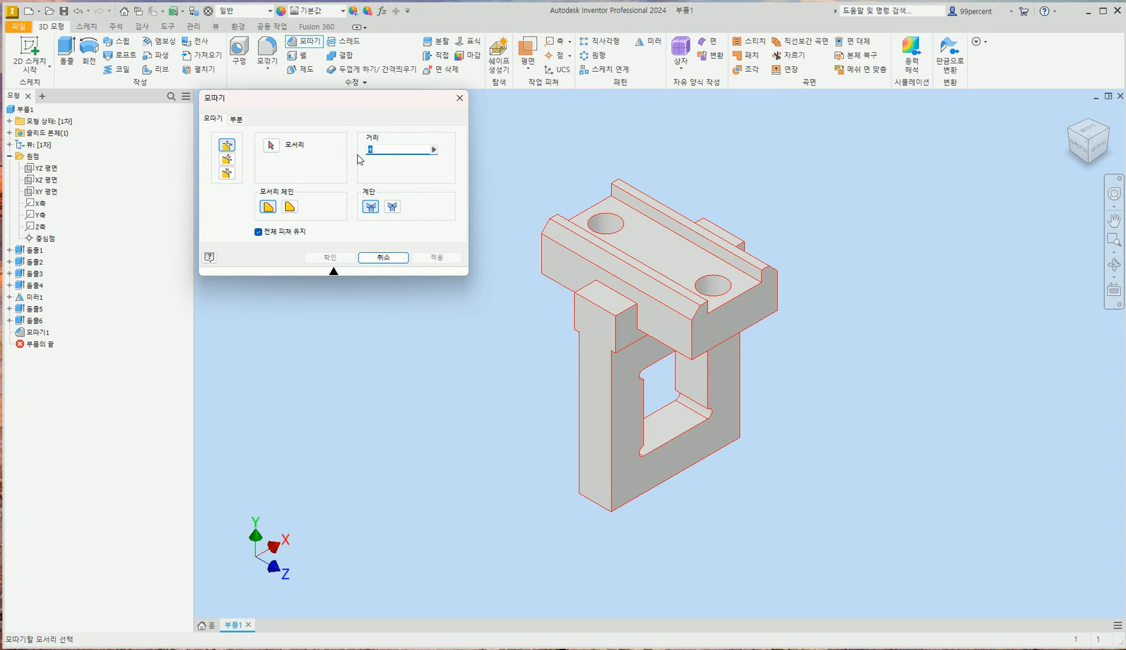
type("1")
left_click(620, 299)
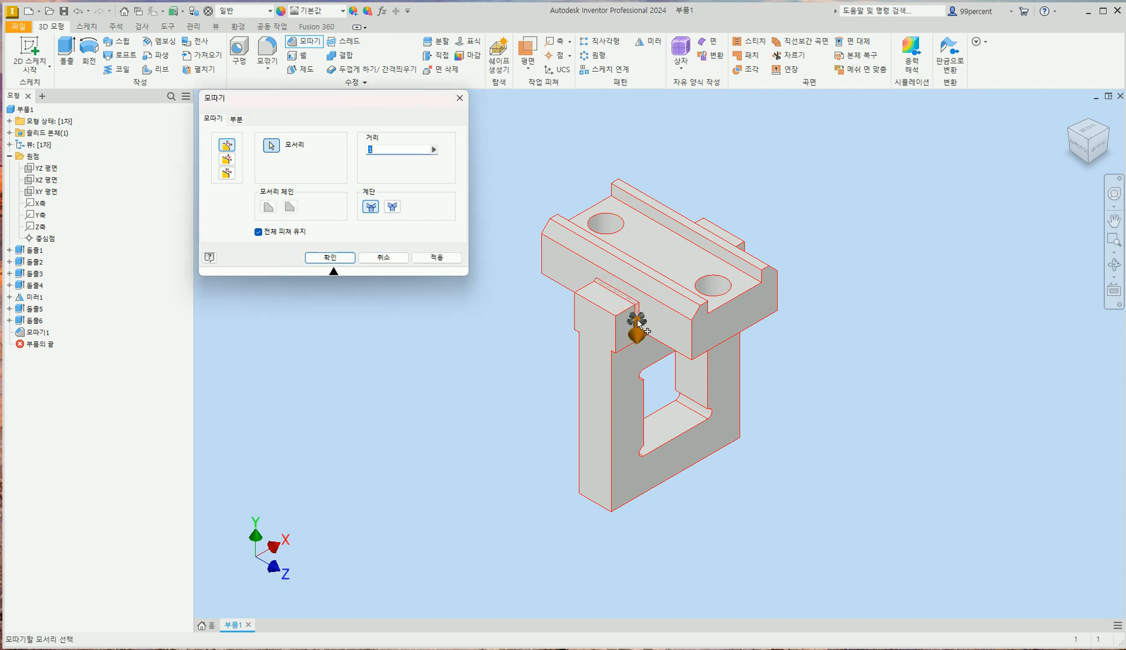
left_click(607, 314)
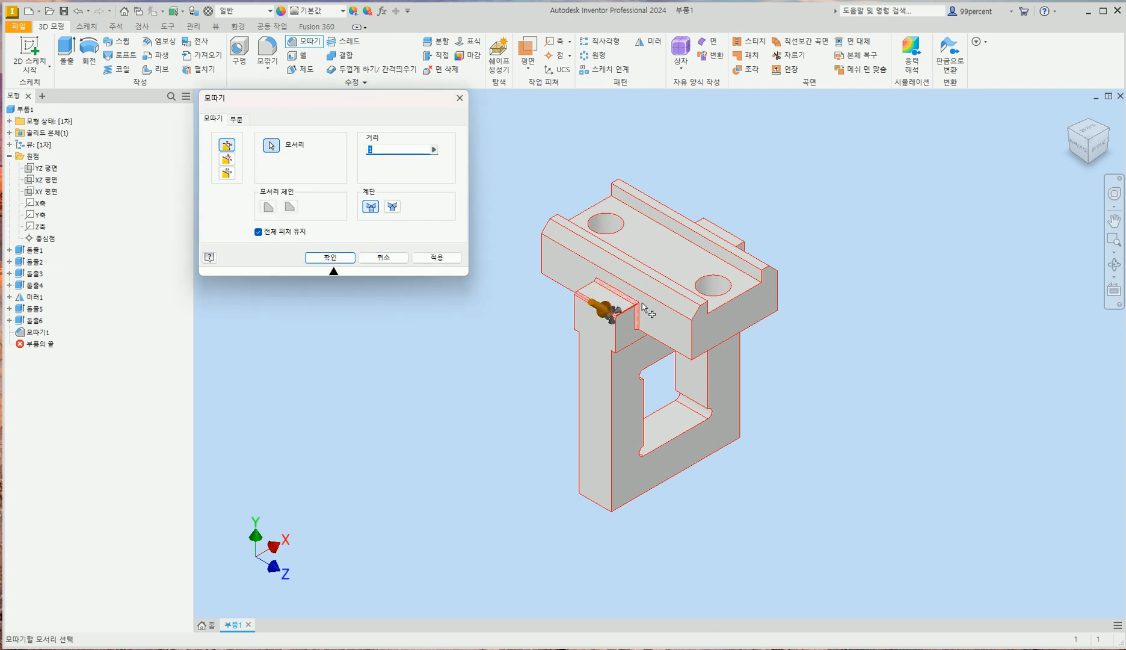
left_click(1075, 134)
left_click(683, 319)
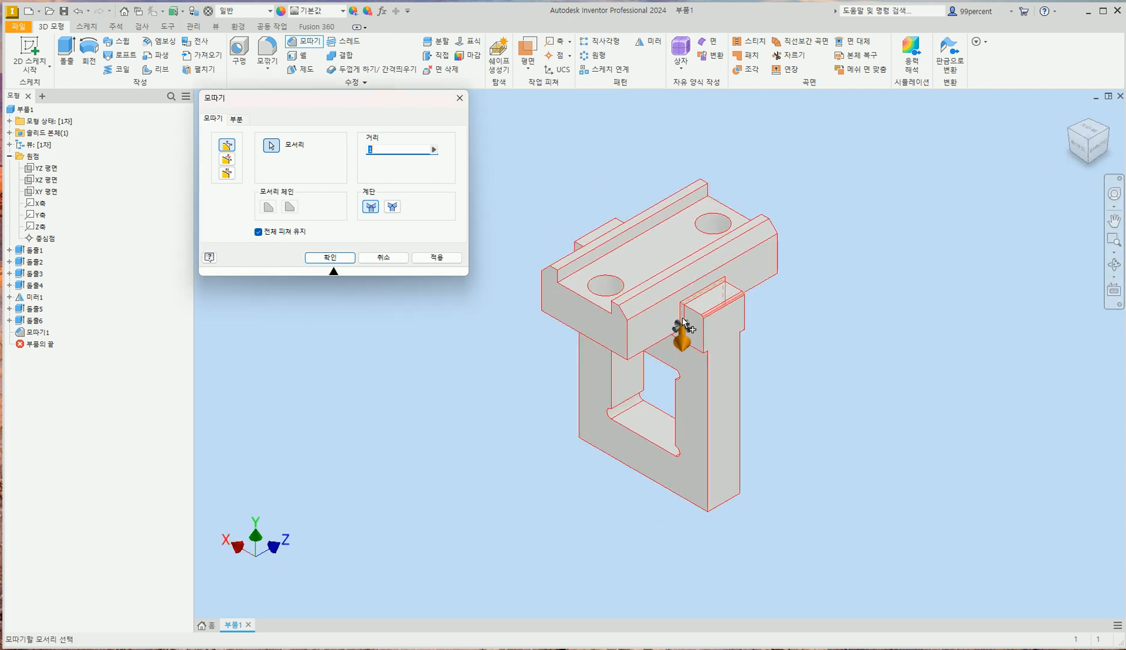
Step: Add the matching top and inner vertical edges of the plate's opposite upper lug and apply the 1 mm chamfer to both lugs
left_click(1069, 134)
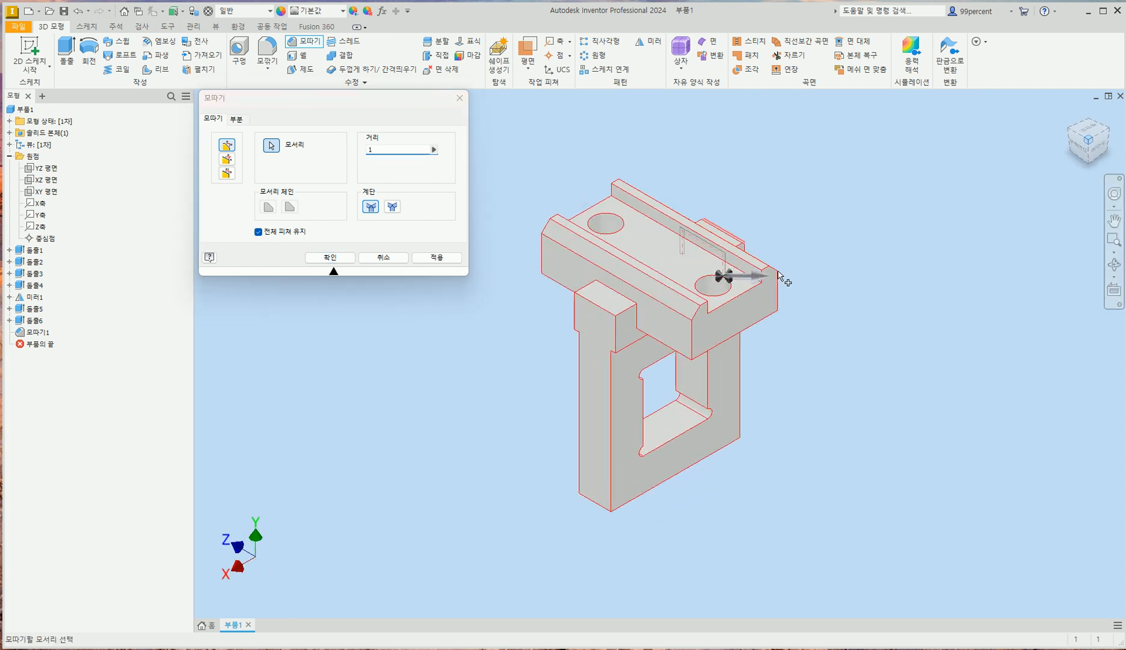
left_click(640, 318)
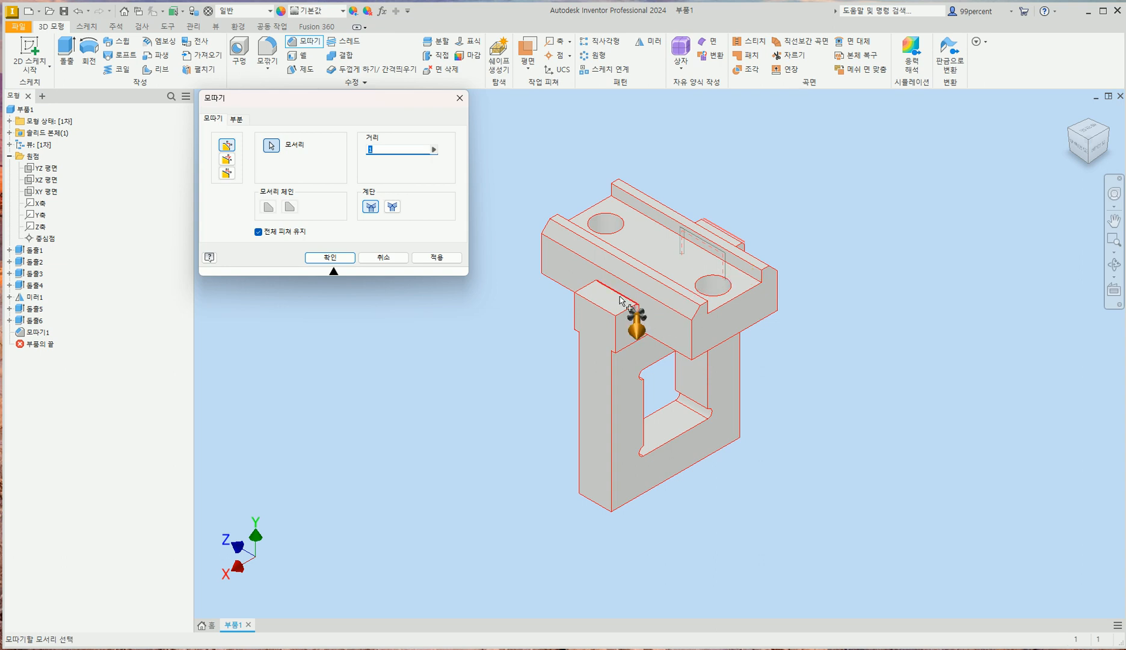
left_click(620, 296)
left_click(605, 314)
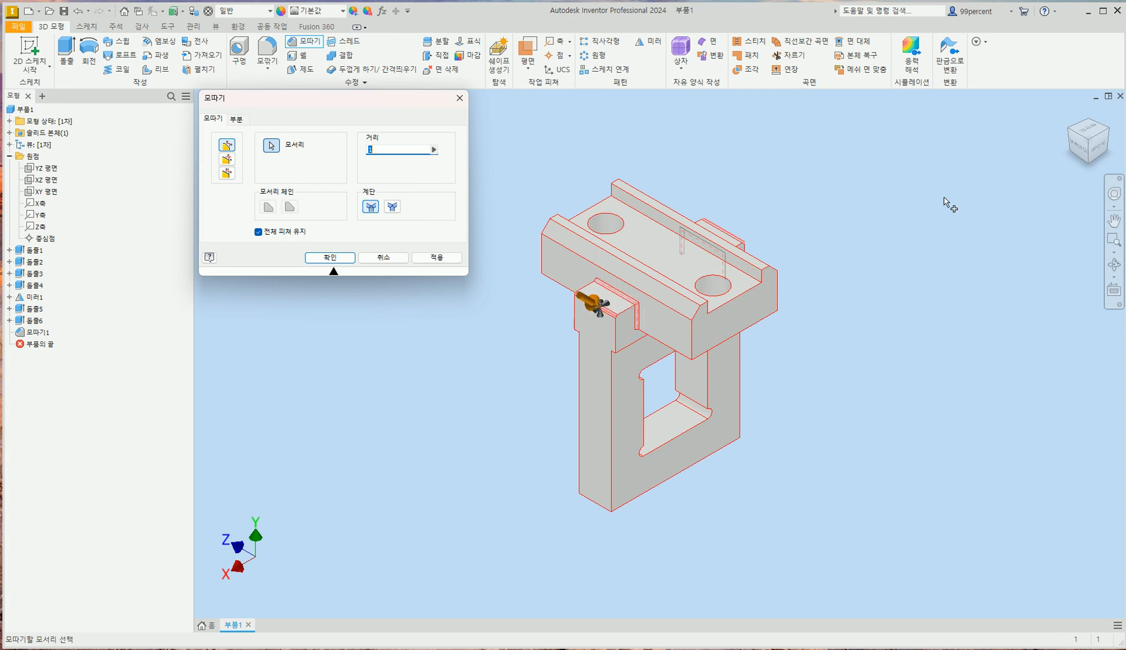
left_click(1074, 137)
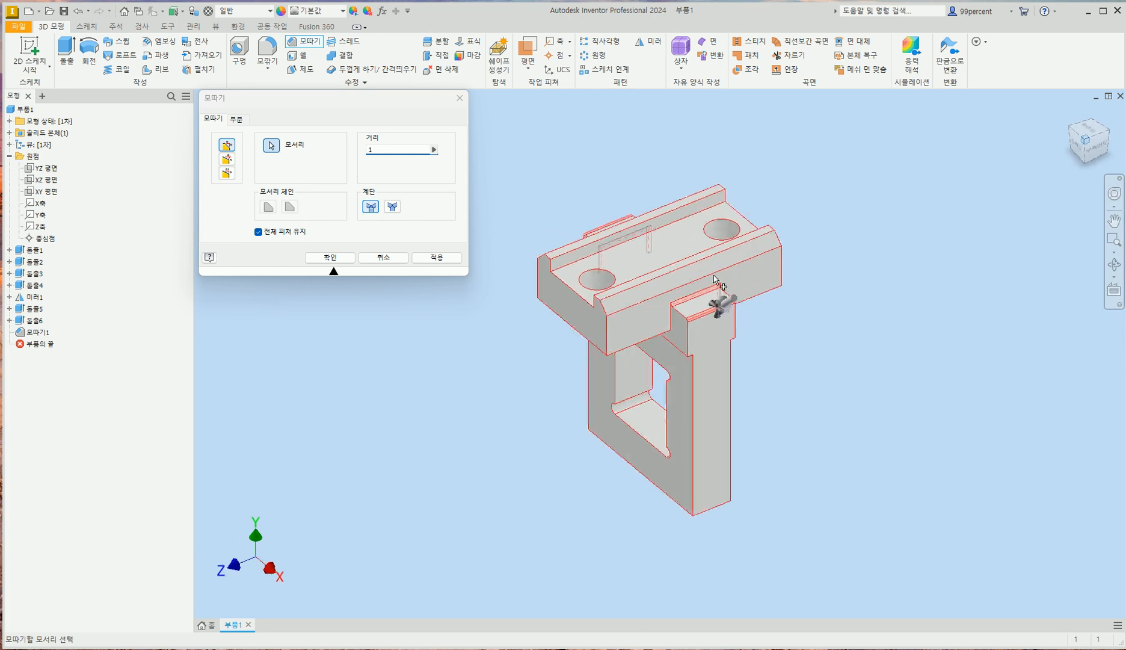
left_click(683, 318)
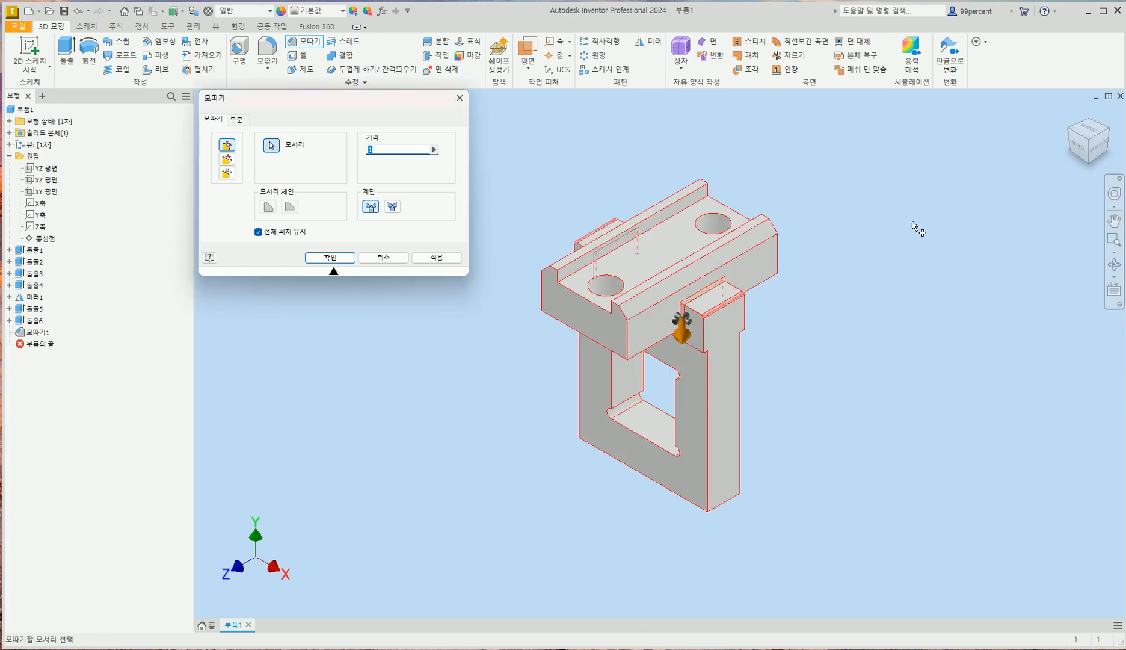
left_click(1069, 114)
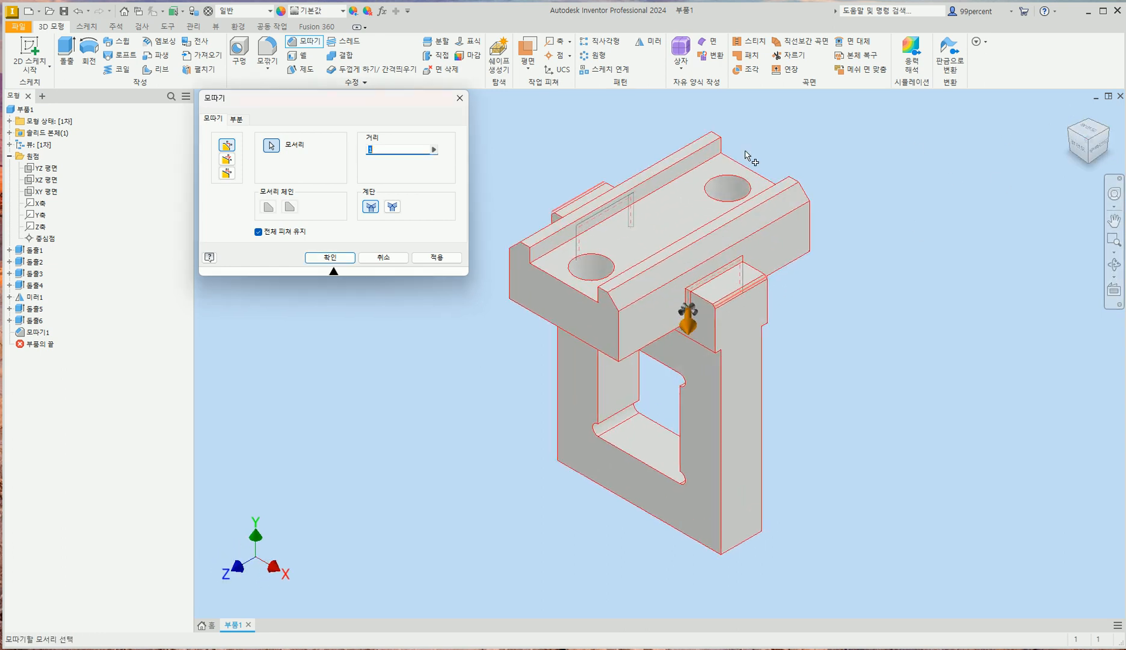
left_click(333, 259)
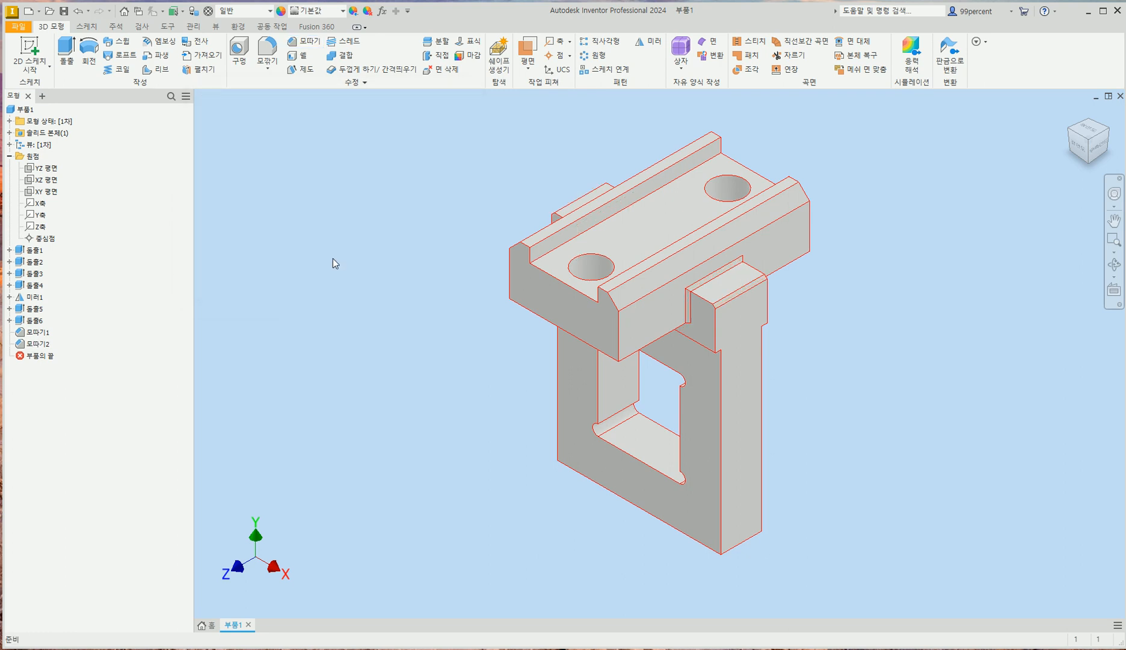